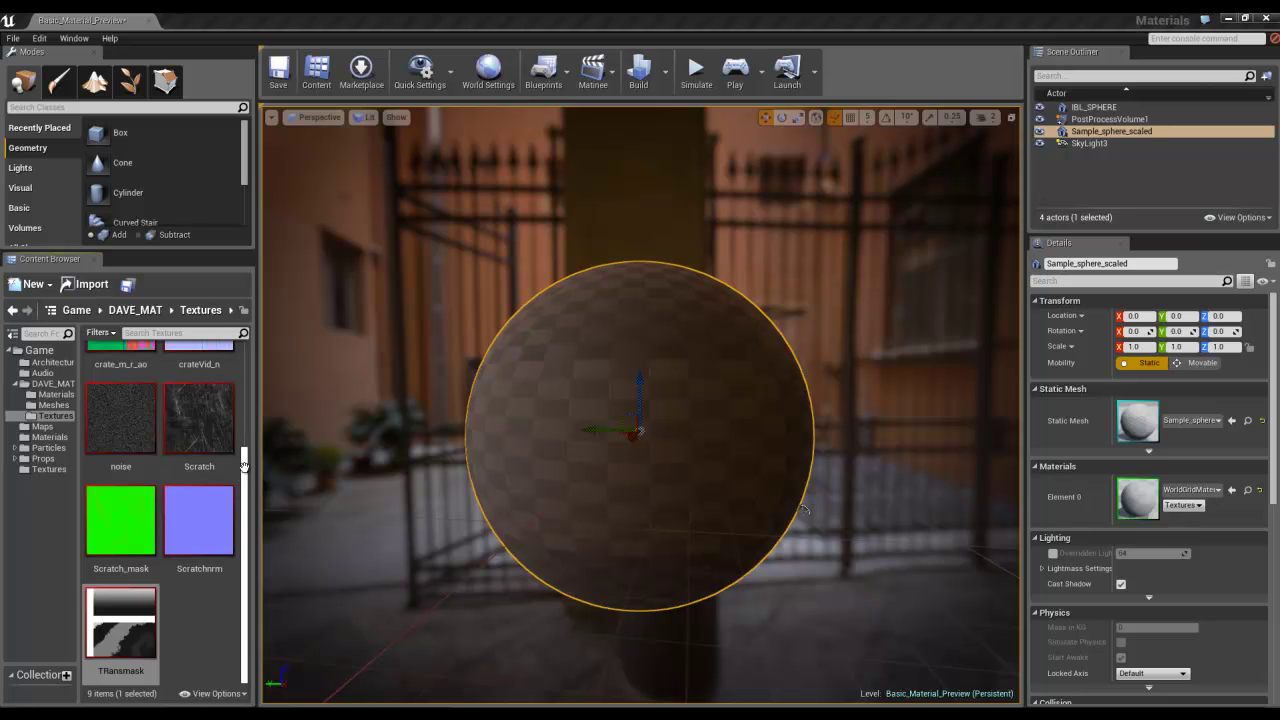
pyautogui.scroll(3, 244, 395)
pyautogui.scroll(-3, 244, 400)
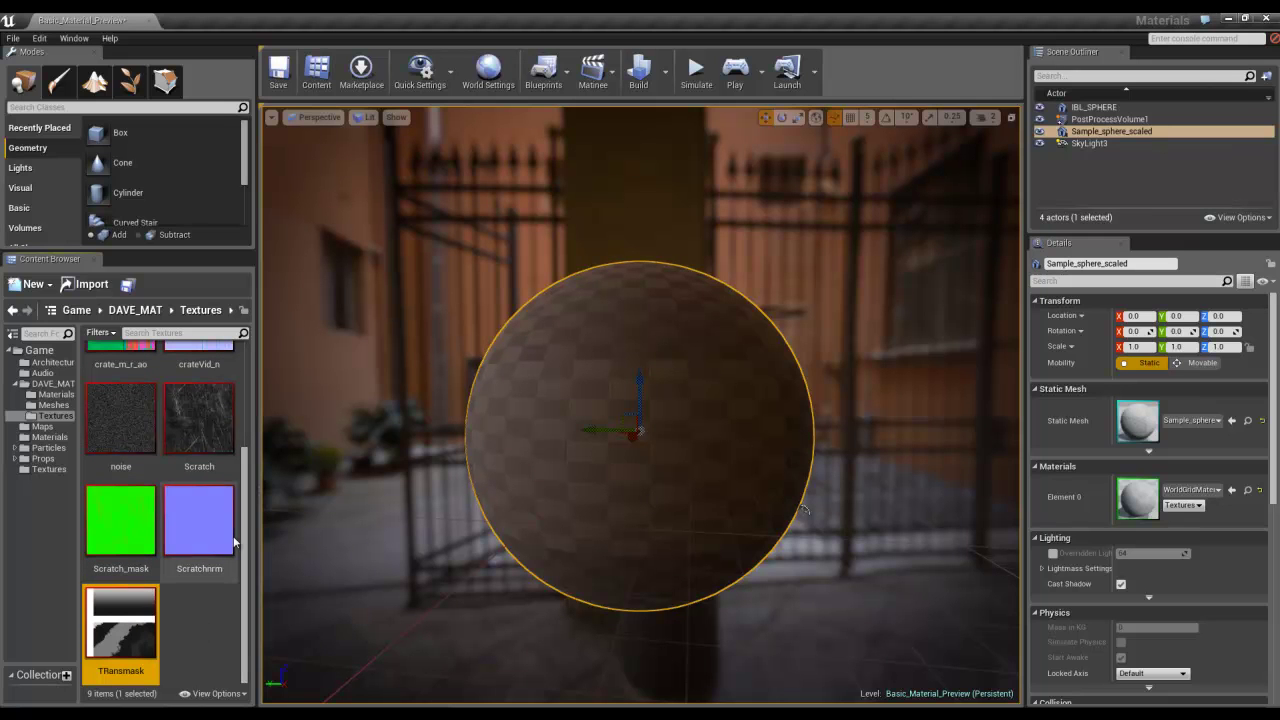
pyautogui.scroll(2, 243, 450)
pyautogui.scroll(-3, 243, 460)
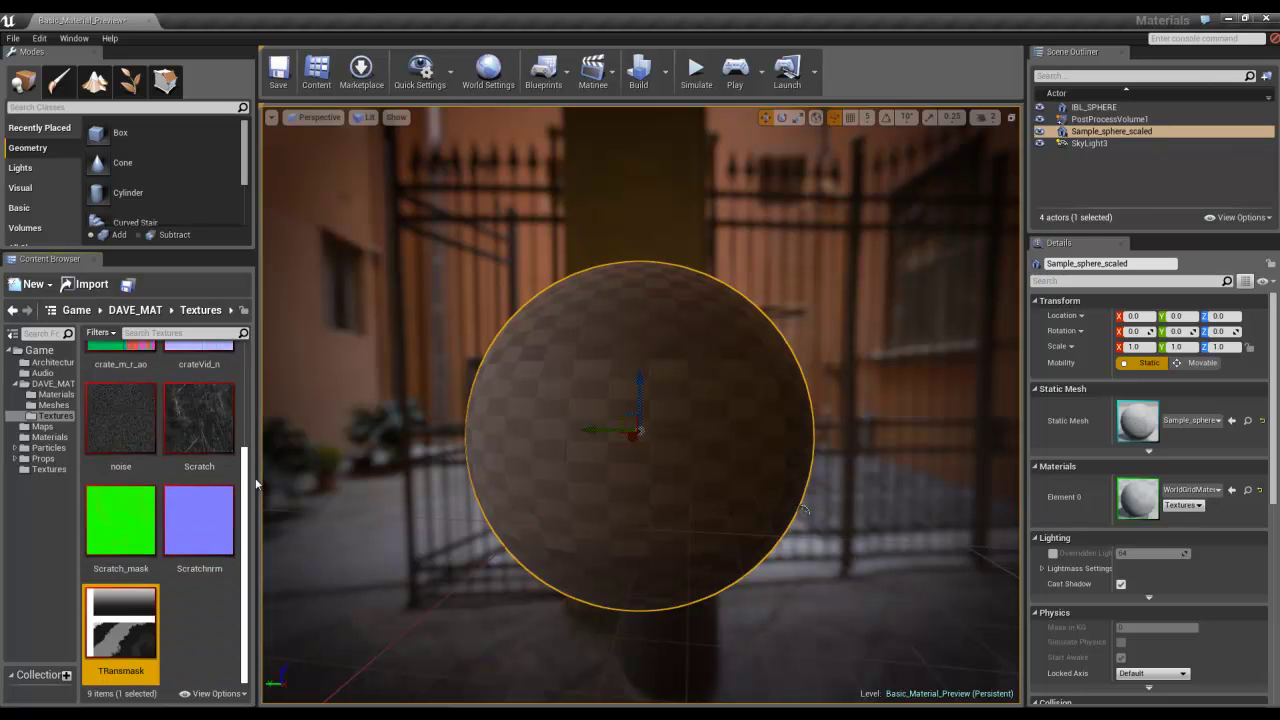
# Create a new material named "blend" in the DAVE_MAT Materials folder
pyautogui.click(52, 404)
pyautogui.click(53, 394)
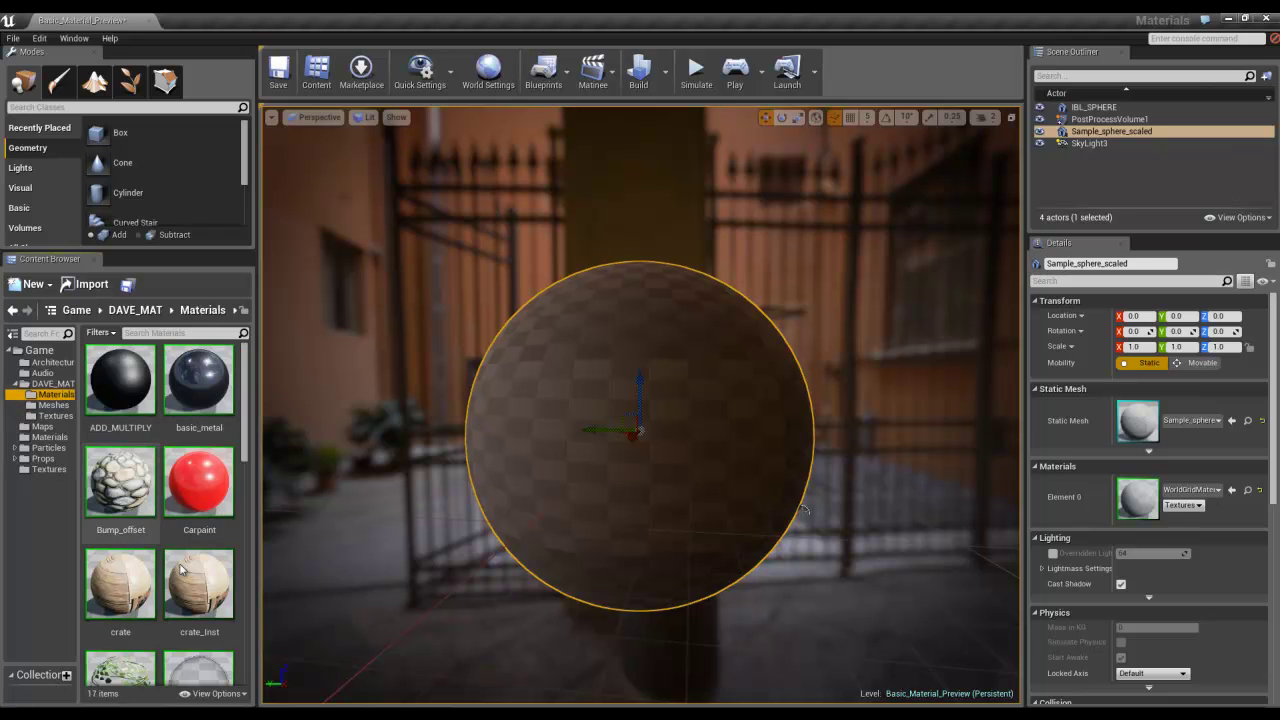
pyautogui.rightClick(213, 546)
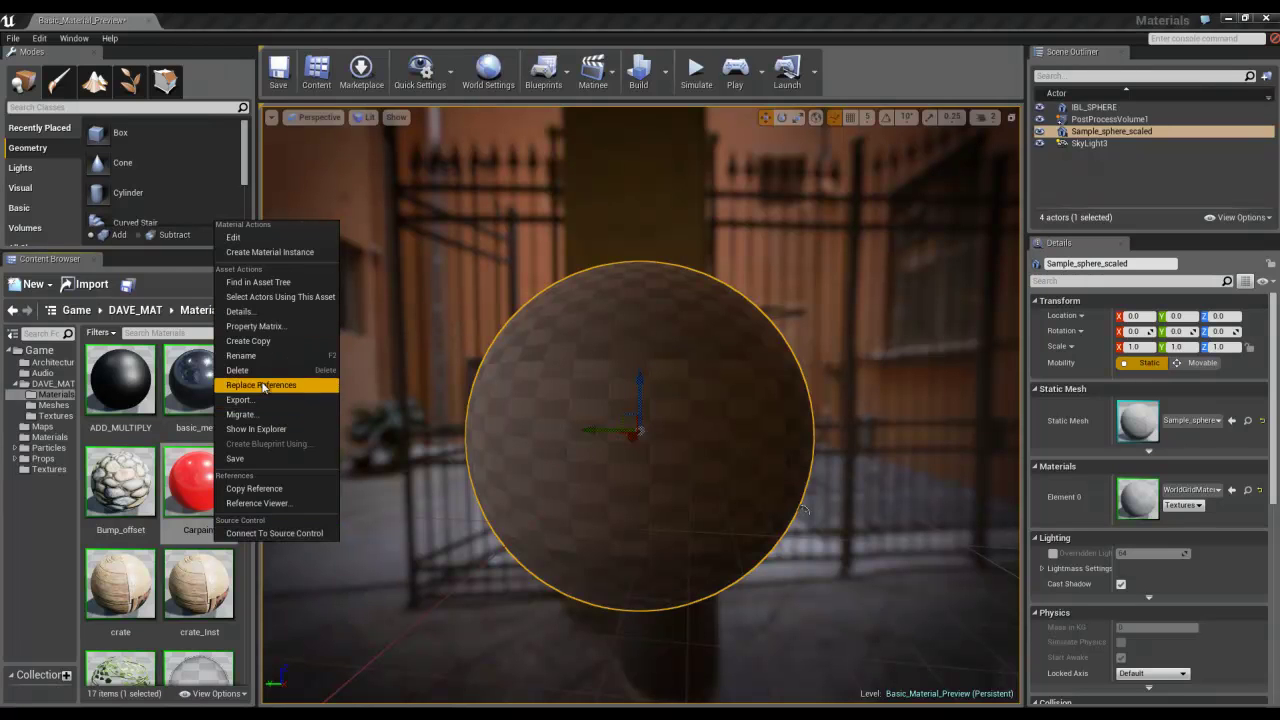
pyautogui.click(14, 285)
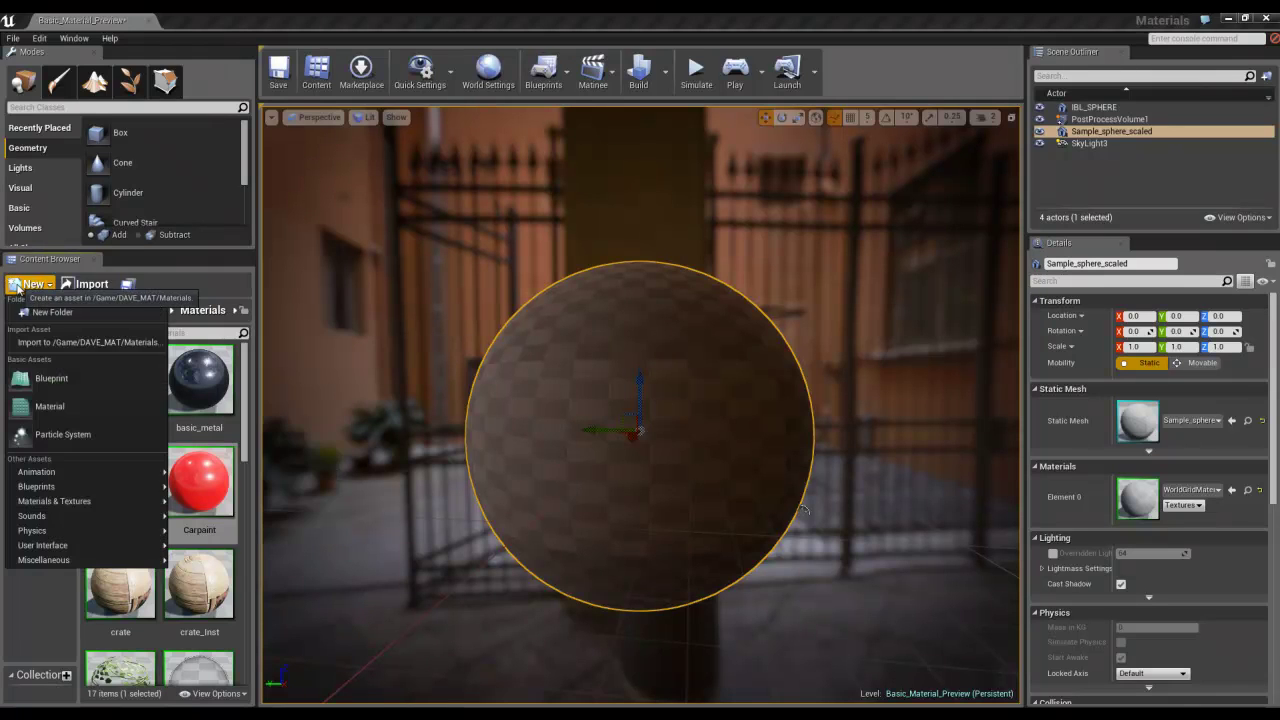
pyautogui.click(50, 406)
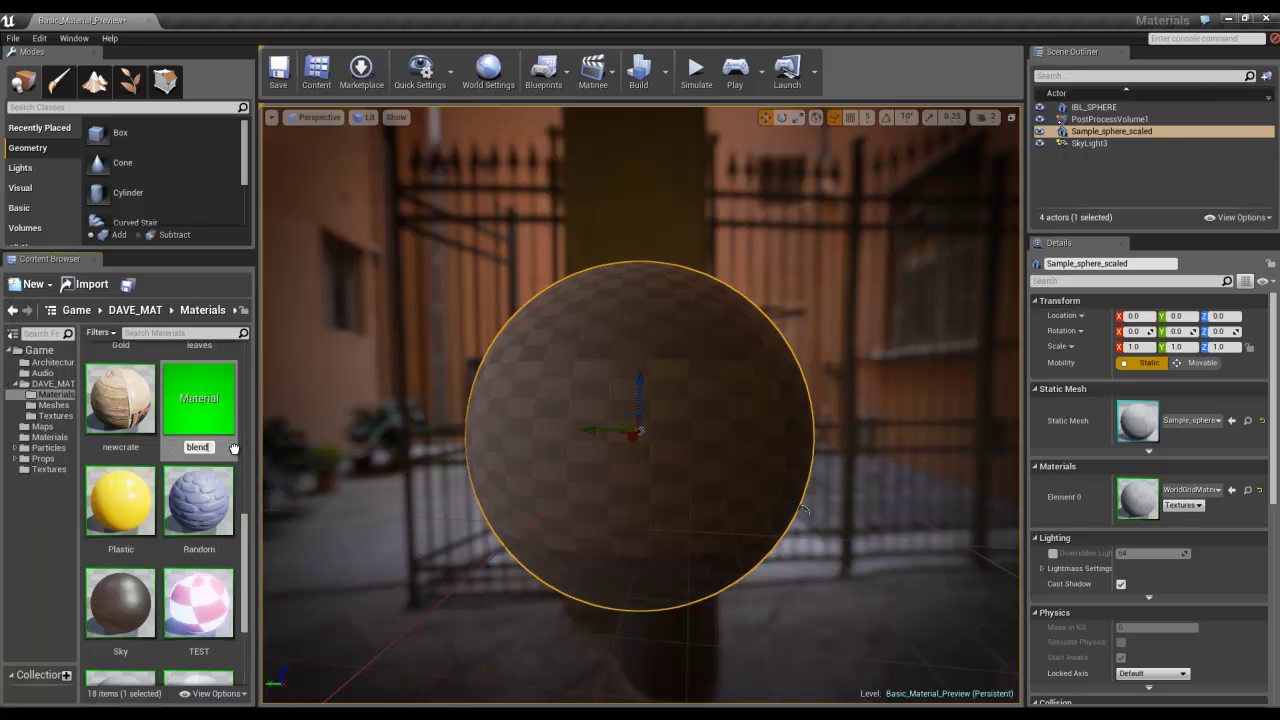
pyautogui.press('Return')
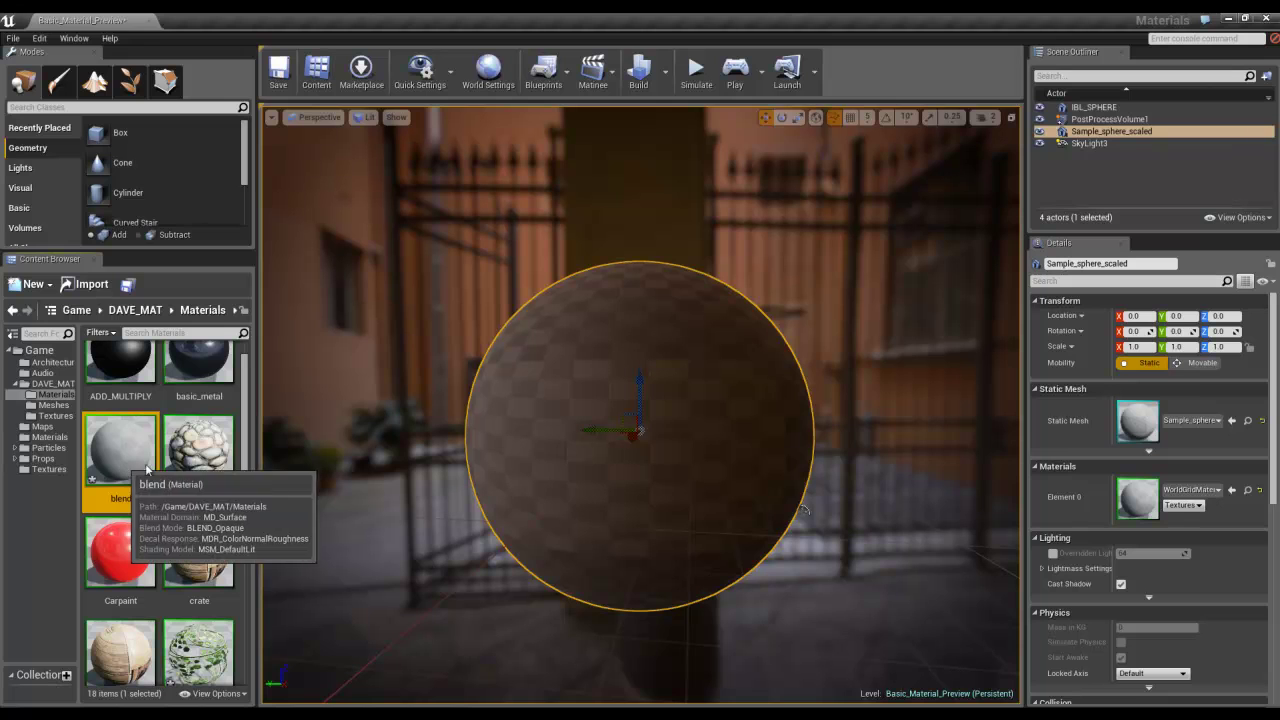
# Apply the blend material to the sphere in the level and open the material for editing
pyautogui.moveTo(120, 450); pyautogui.dragTo(668, 412)
pyautogui.doubleClick(120, 450)
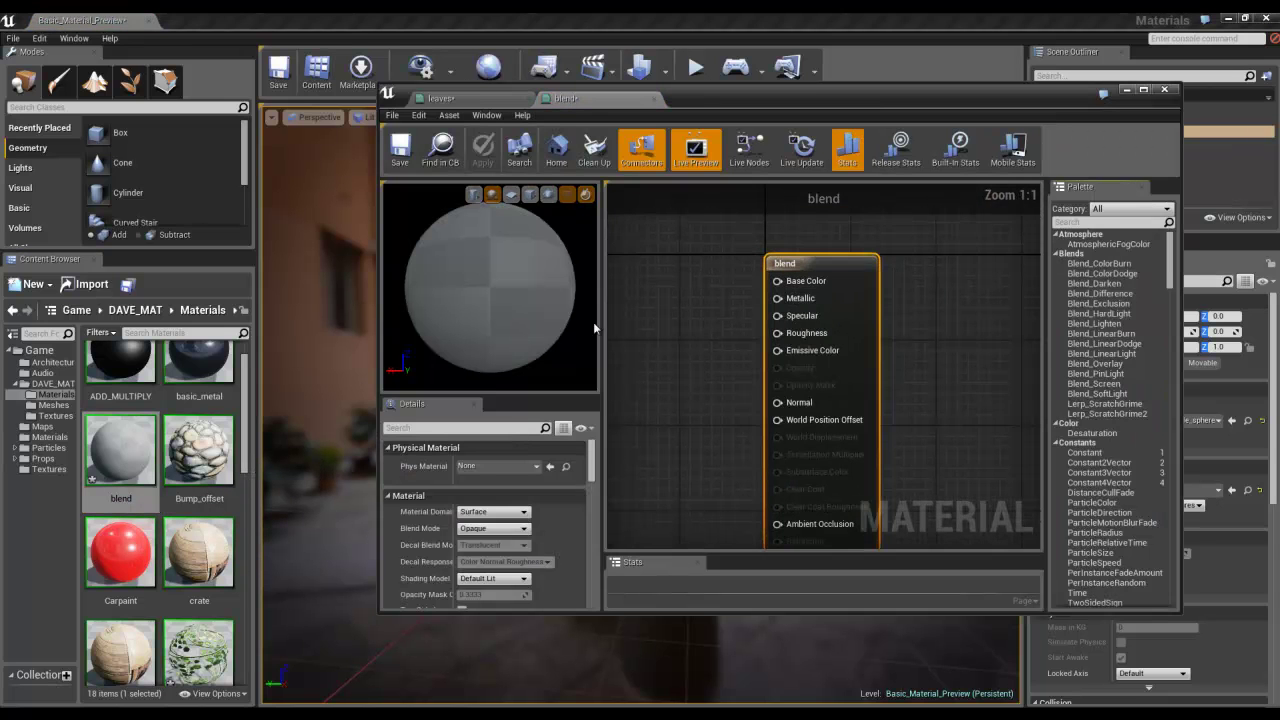
pyautogui.moveTo(1013, 94); pyautogui.dragTo(908, 122)
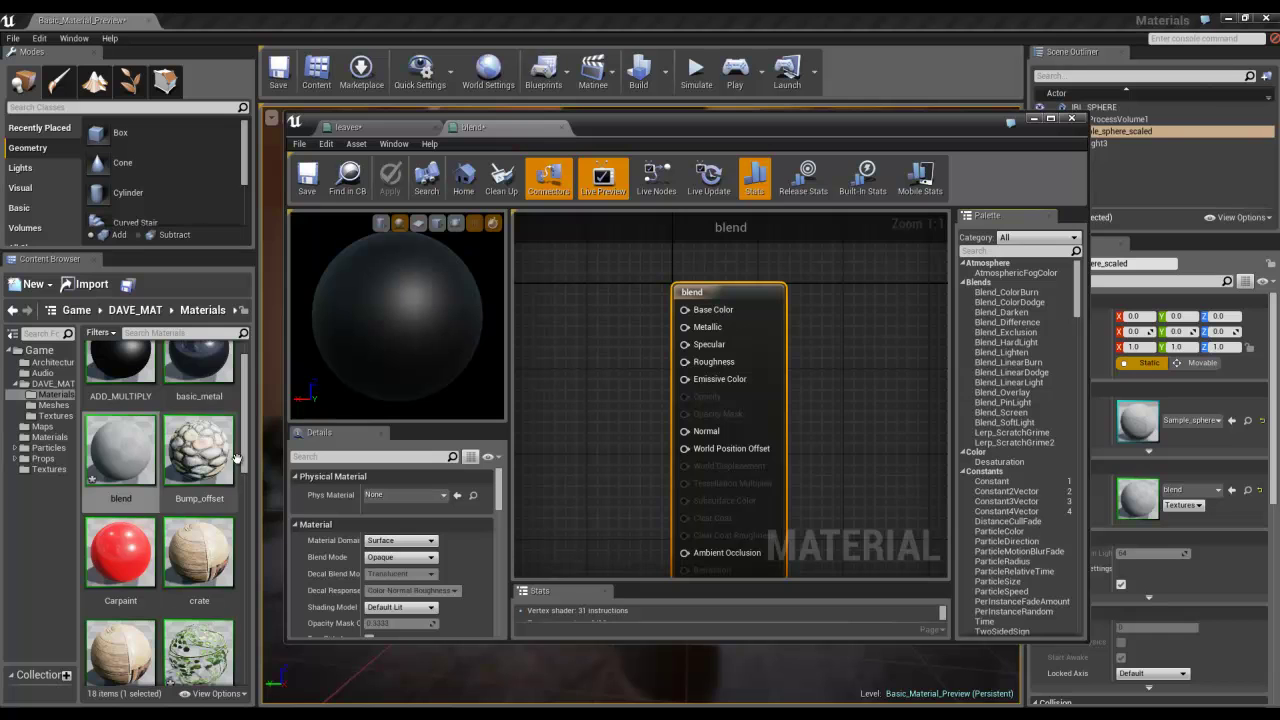
# Add the TRansmask texture from the DAVE_MAT Textures folder to the blend graph as a Texture Sample, and maximize the material editor
pyautogui.scroll(-3, 247, 541)
pyautogui.moveTo(247, 538); pyautogui.dragTo(247, 558)
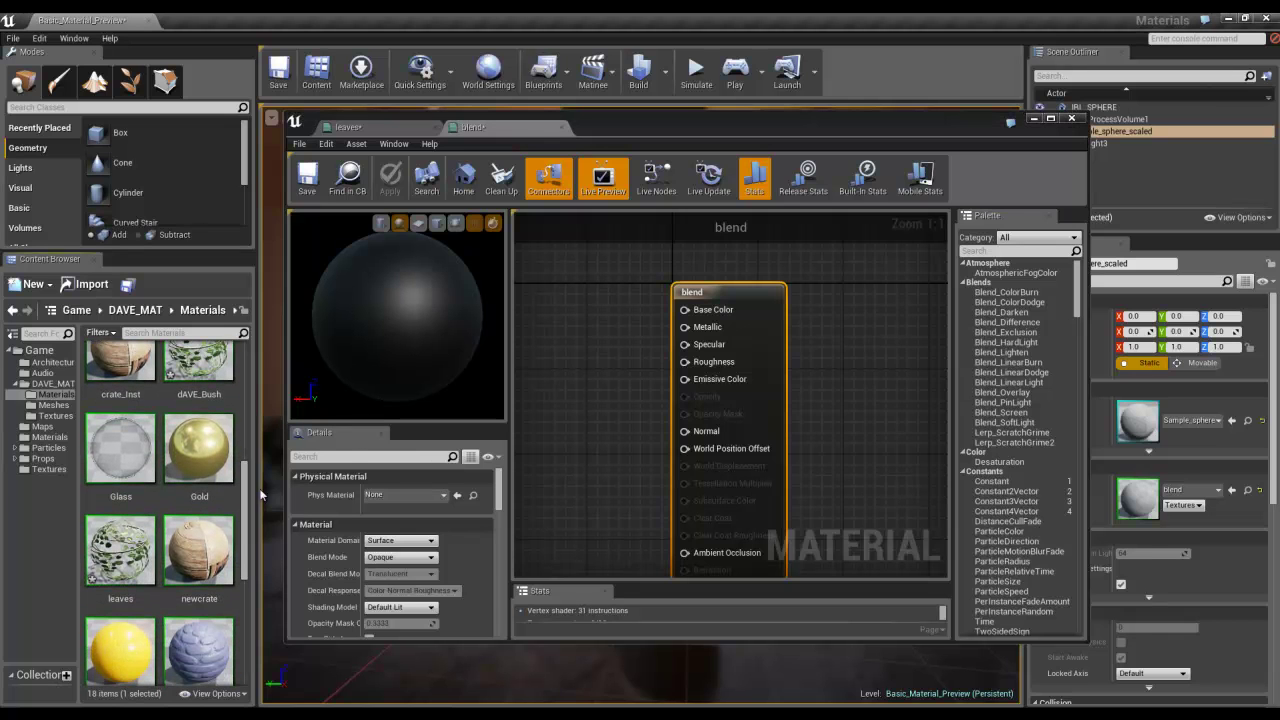
pyautogui.moveTo(246, 506); pyautogui.dragTo(605, 363)
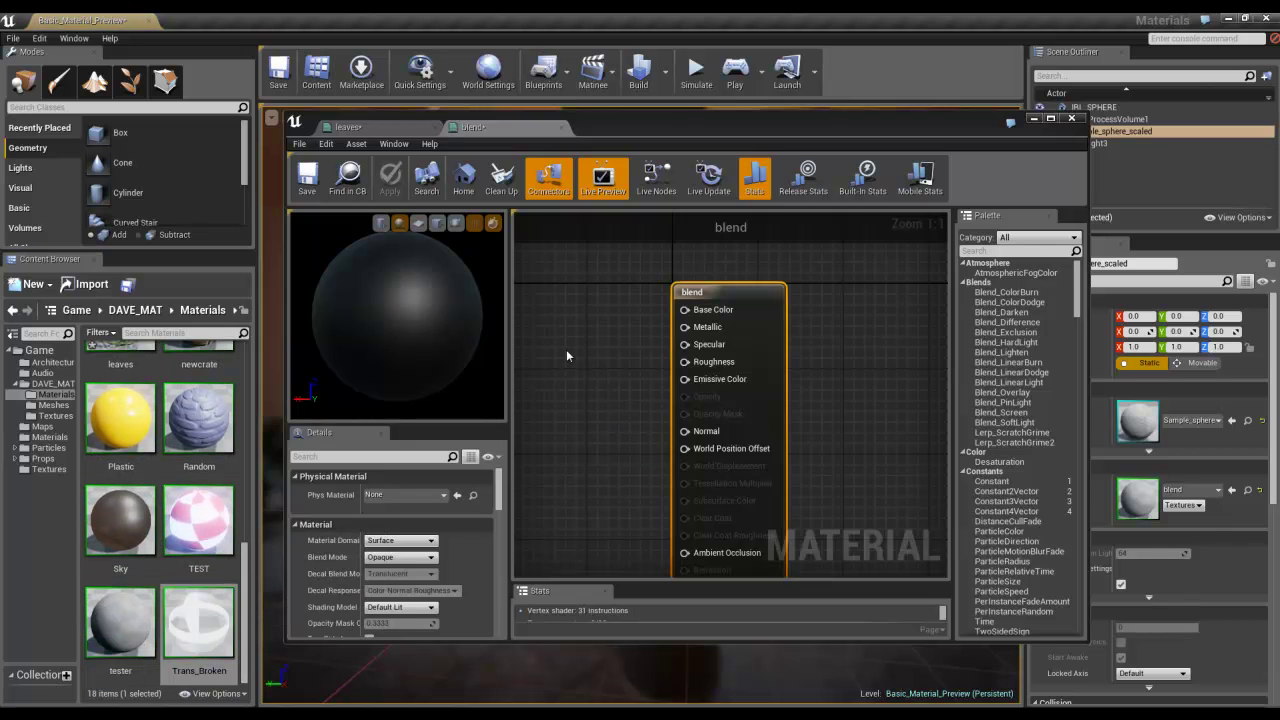
pyautogui.click(55, 415)
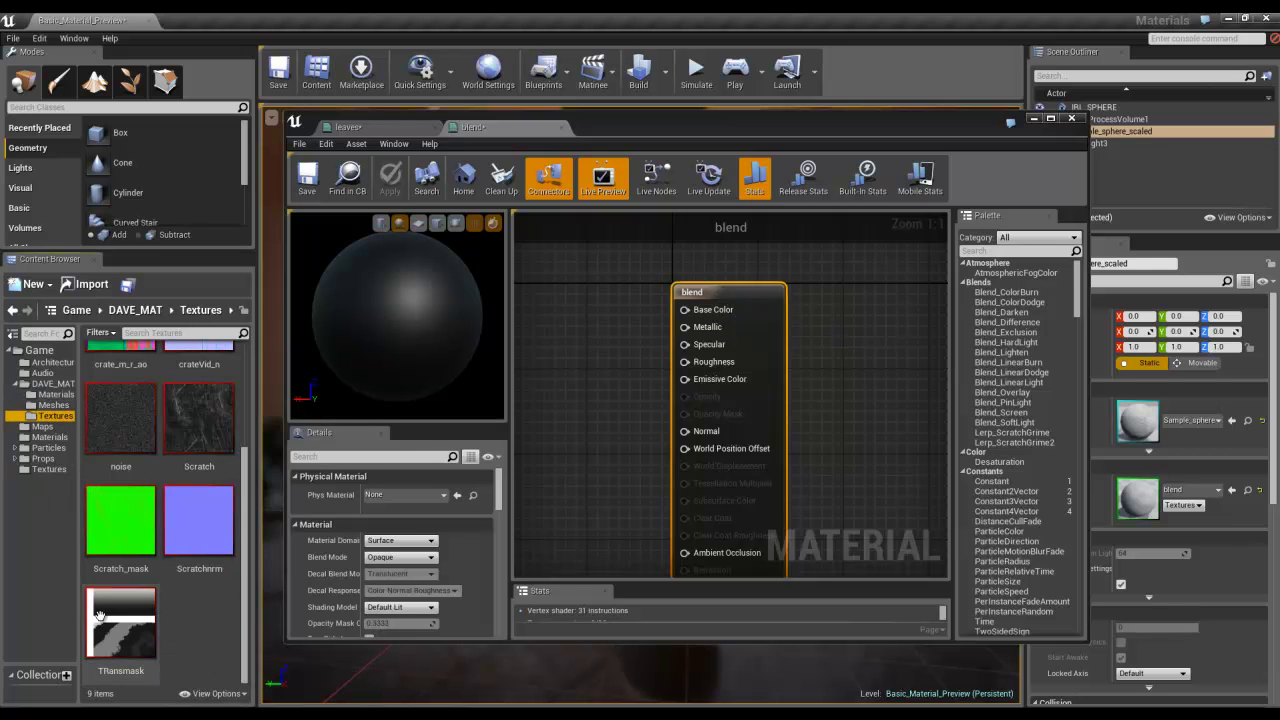
pyautogui.moveTo(108, 620); pyautogui.dragTo(567, 350)
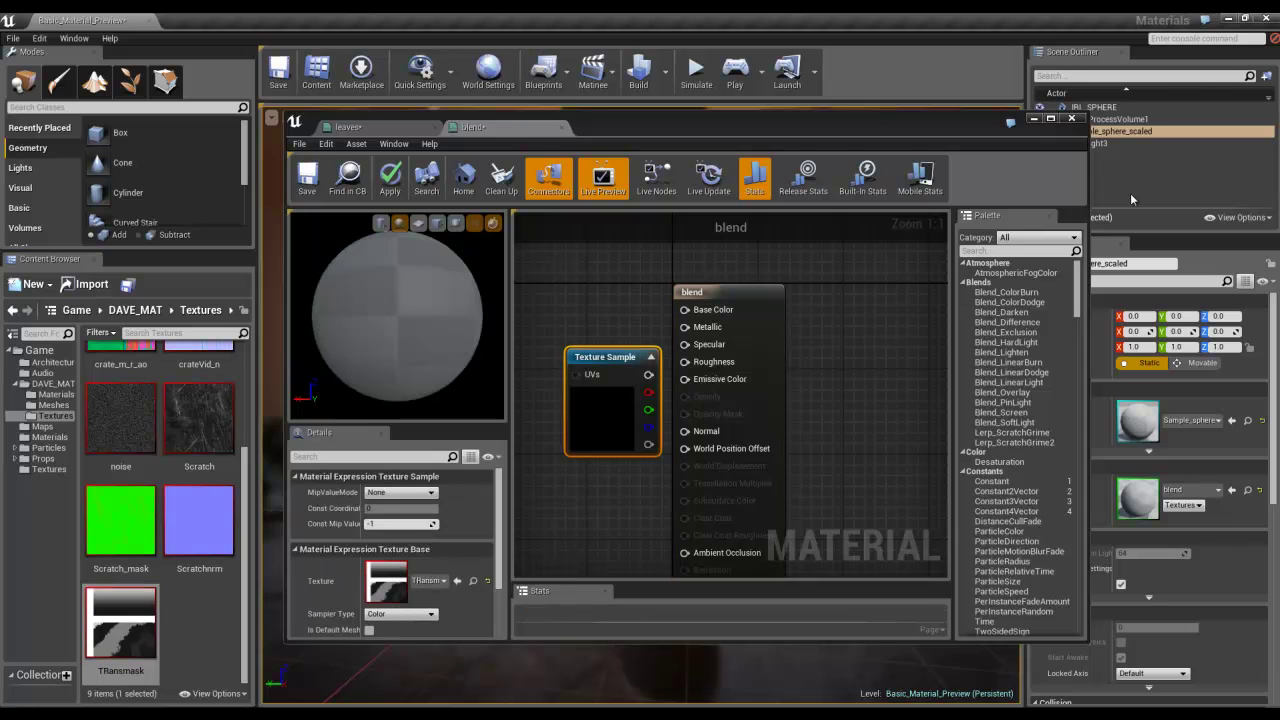
pyautogui.click(1050, 119)
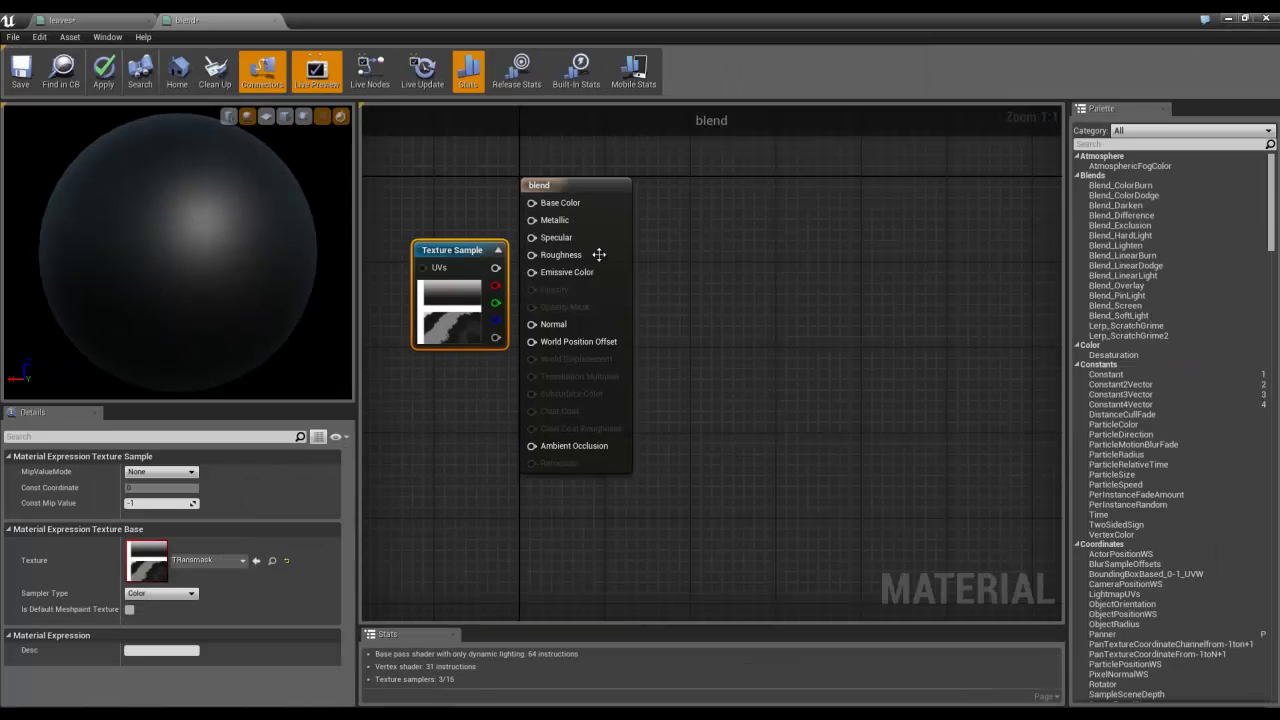
# Reposition the blend output node and the Texture Sample, and connect the texture's red channel to Opacity Mask
pyautogui.moveTo(599, 194); pyautogui.dragTo(822, 237)
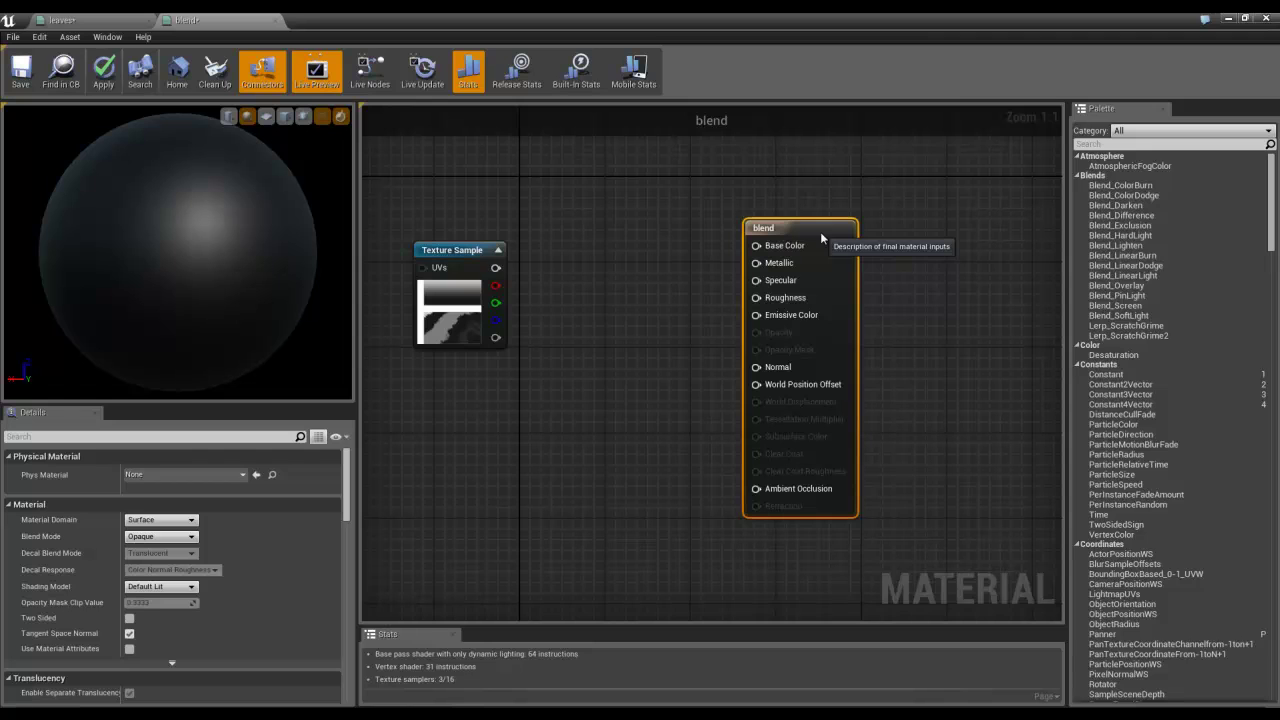
pyautogui.moveTo(460, 255); pyautogui.dragTo(558, 270)
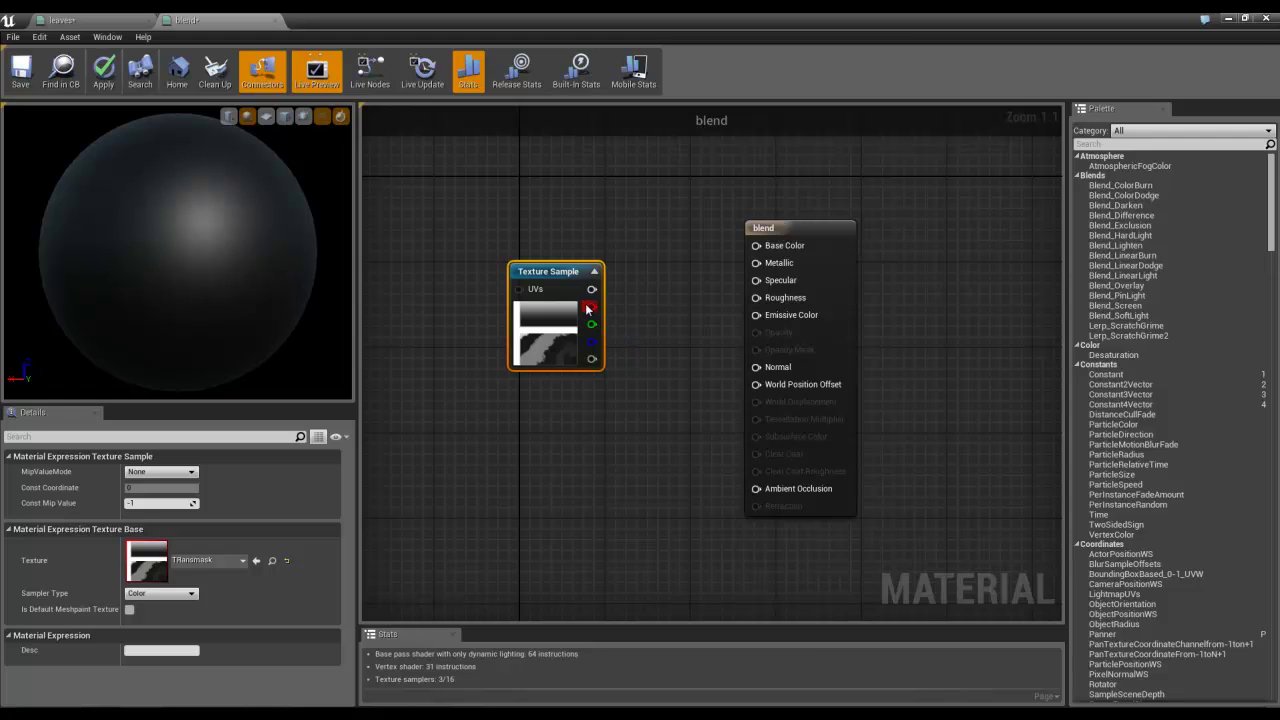
pyautogui.moveTo(591, 307); pyautogui.dragTo(755, 348)
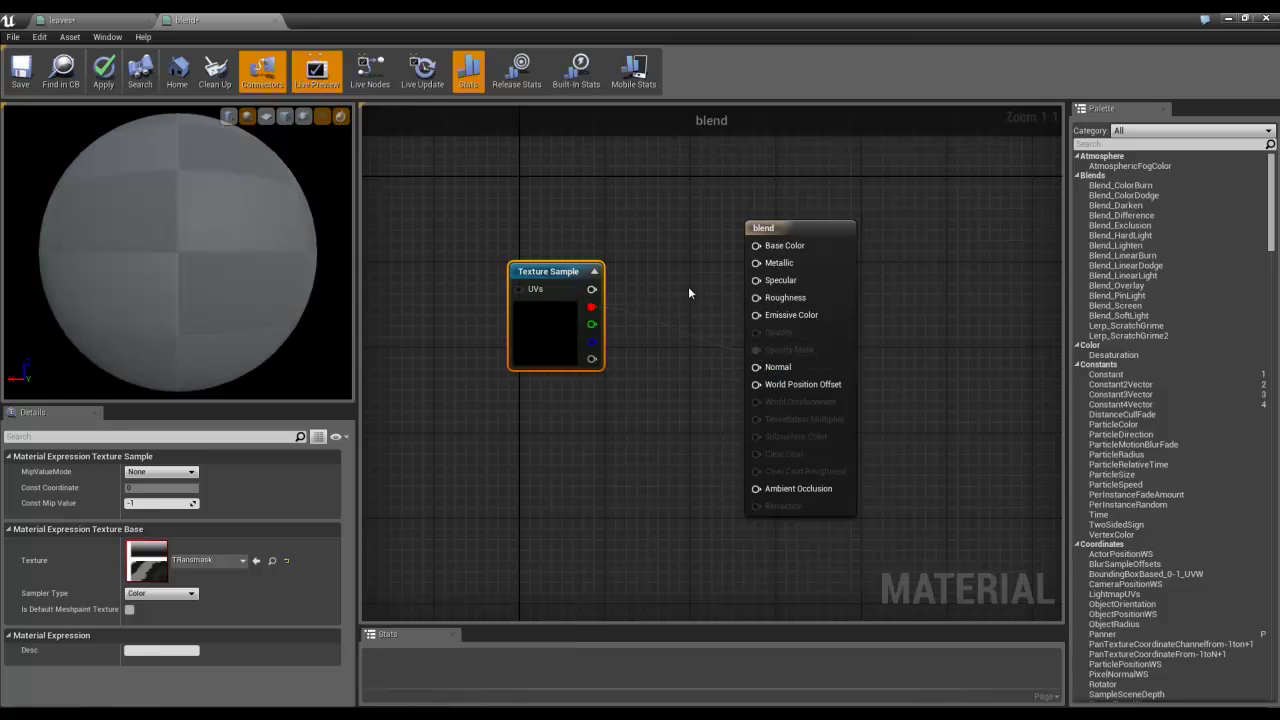
# Add a Constant3Vector node, connect it to Base Color and set its color to white (1,1,1)
pyautogui.click(562, 185)
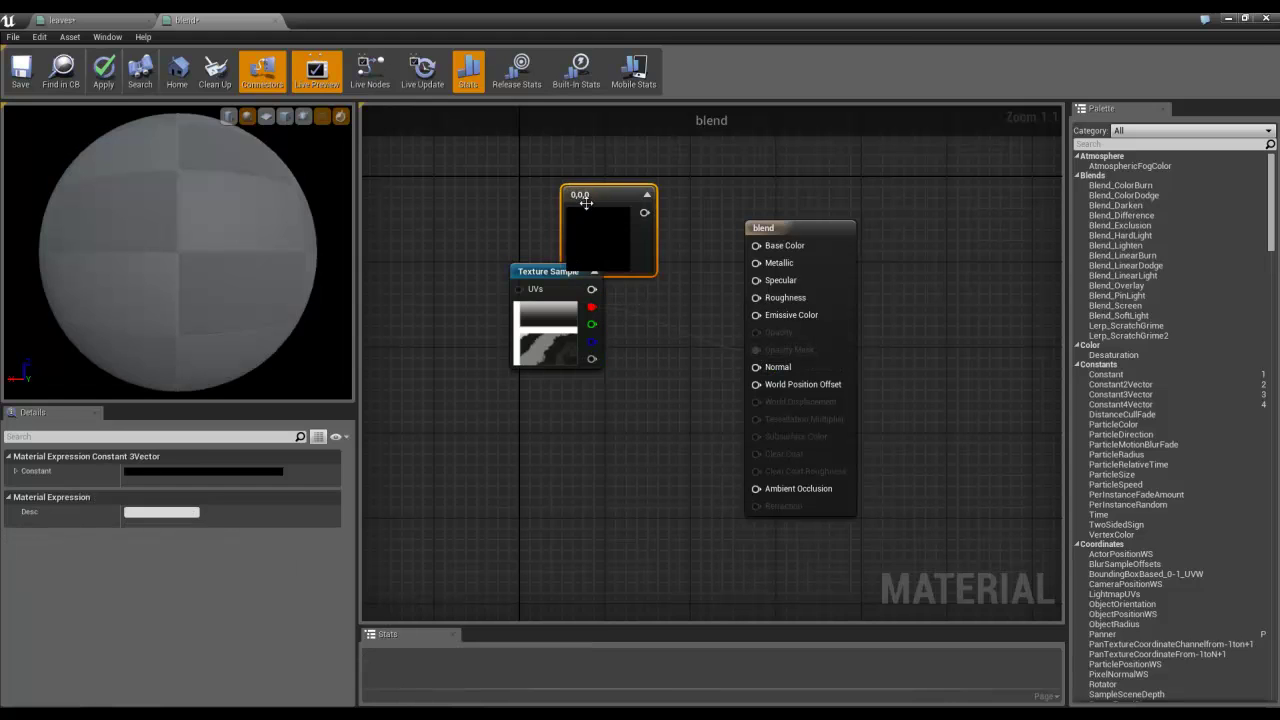
pyautogui.moveTo(740, 240); pyautogui.dragTo(756, 245)
pyautogui.click(193, 473)
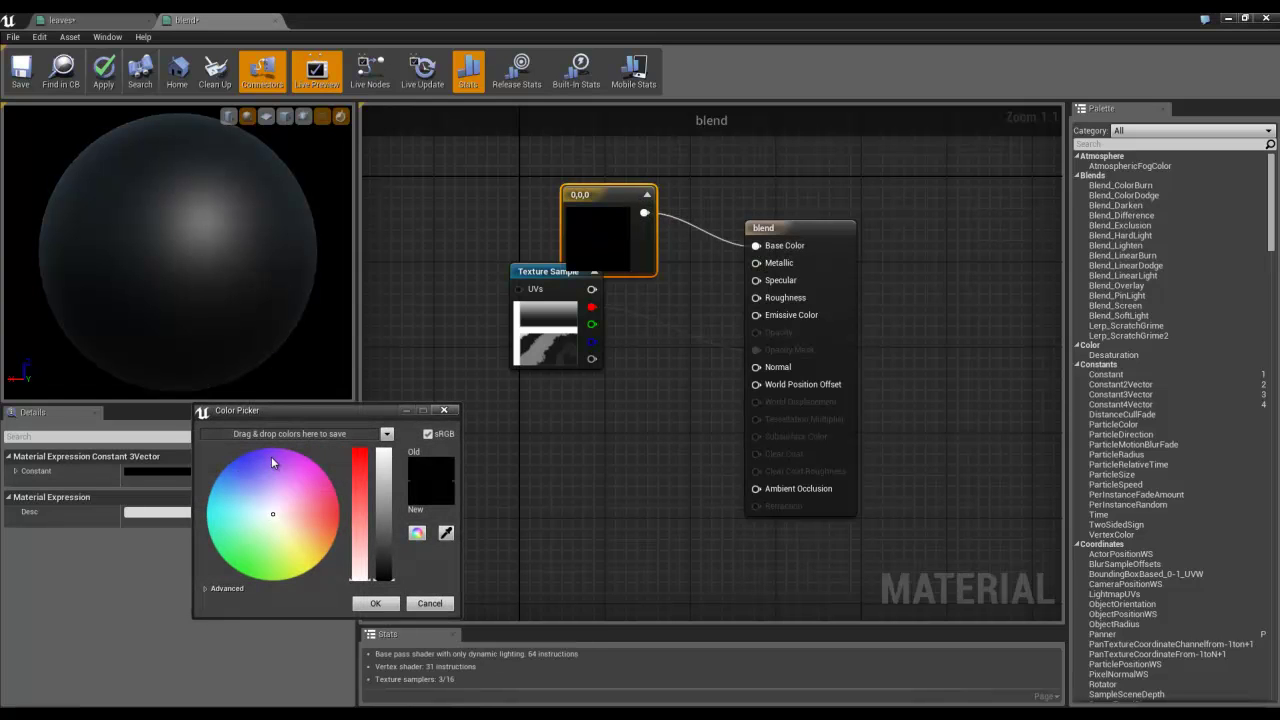
pyautogui.moveTo(397, 583); pyautogui.dragTo(398, 420)
pyautogui.click(375, 603)
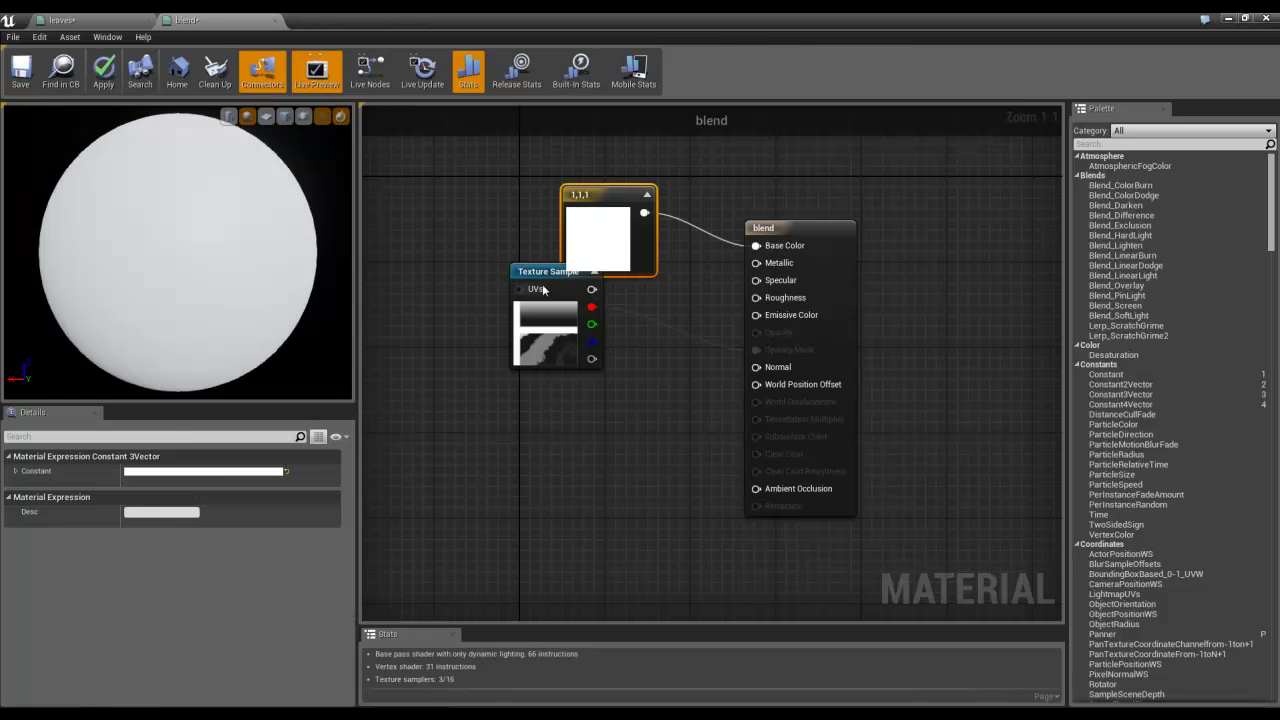
# Move the Texture Sample below the color node, and set the material to Masked blend mode with Two Sided enabled
pyautogui.moveTo(551, 279); pyautogui.dragTo(538, 343)
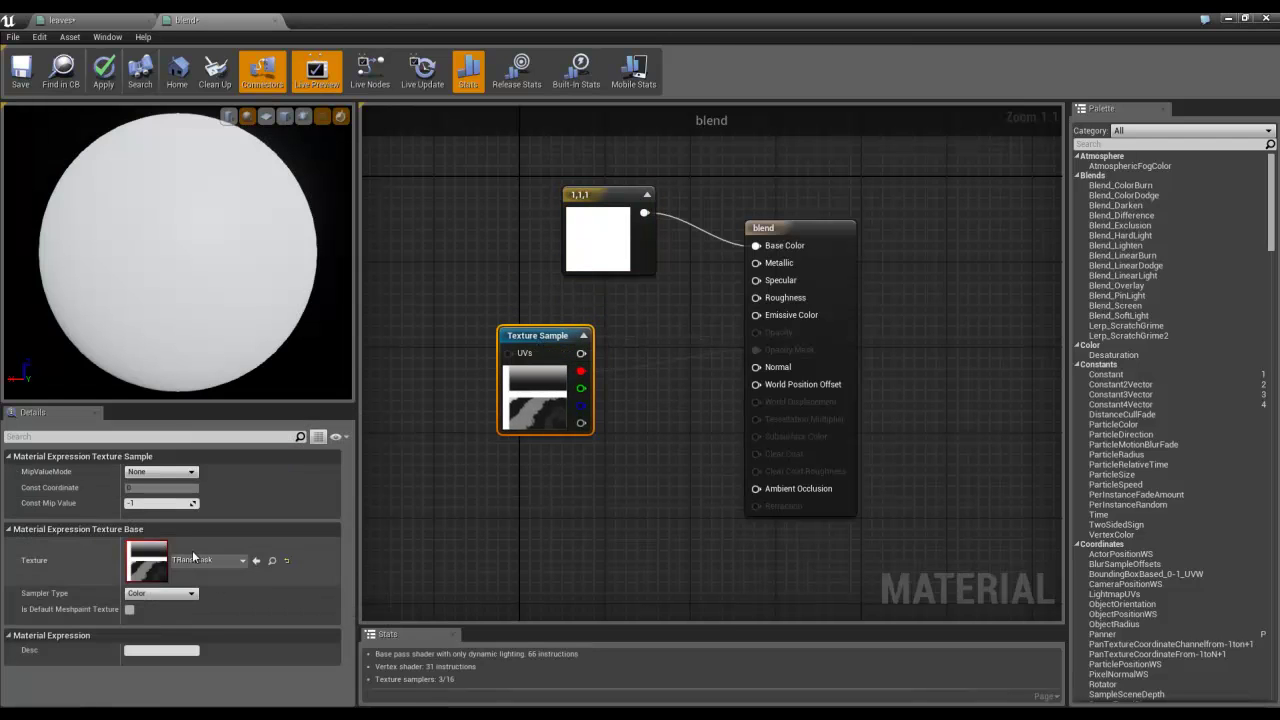
pyautogui.click(800, 300)
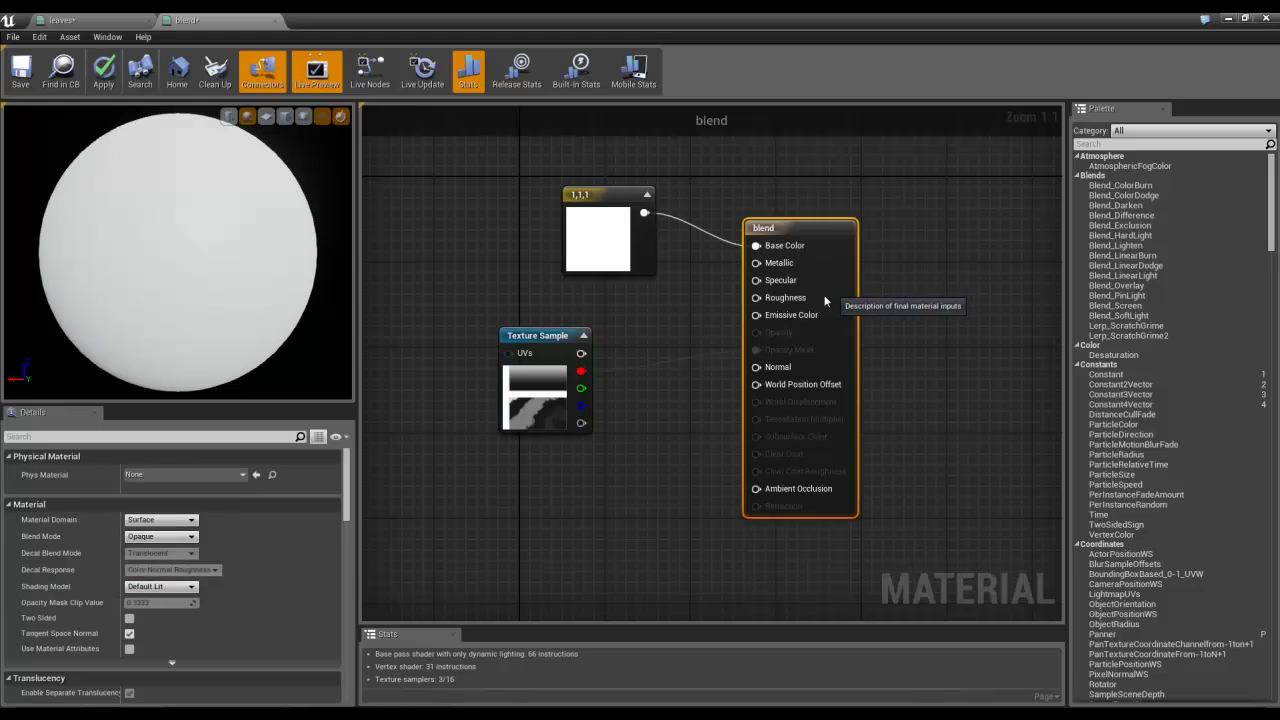
pyautogui.click(162, 536)
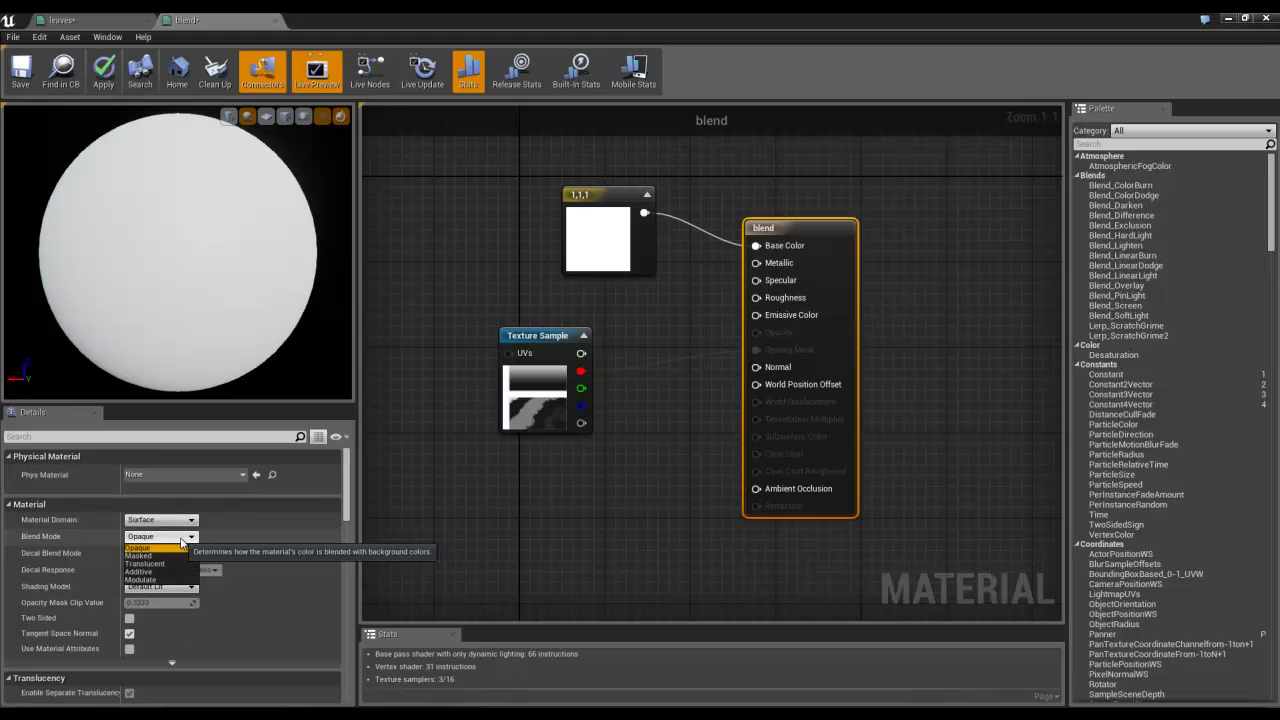
pyautogui.click(160, 554)
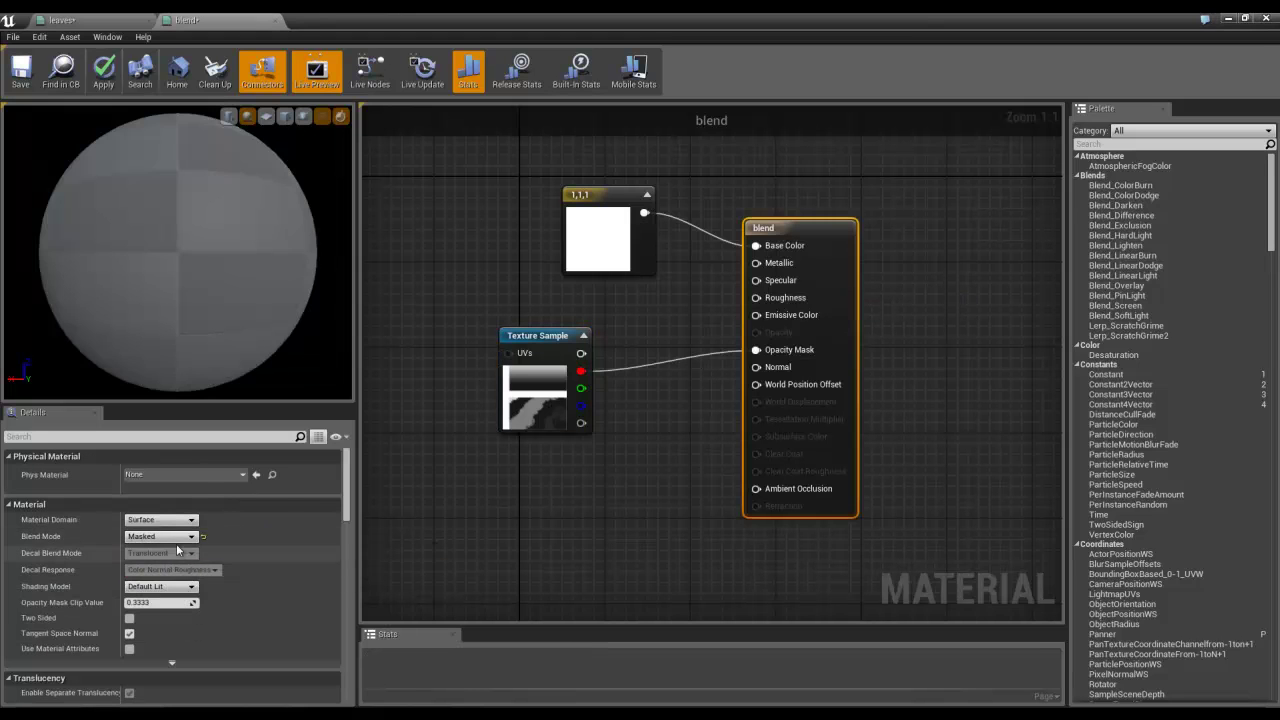
pyautogui.click(129, 618)
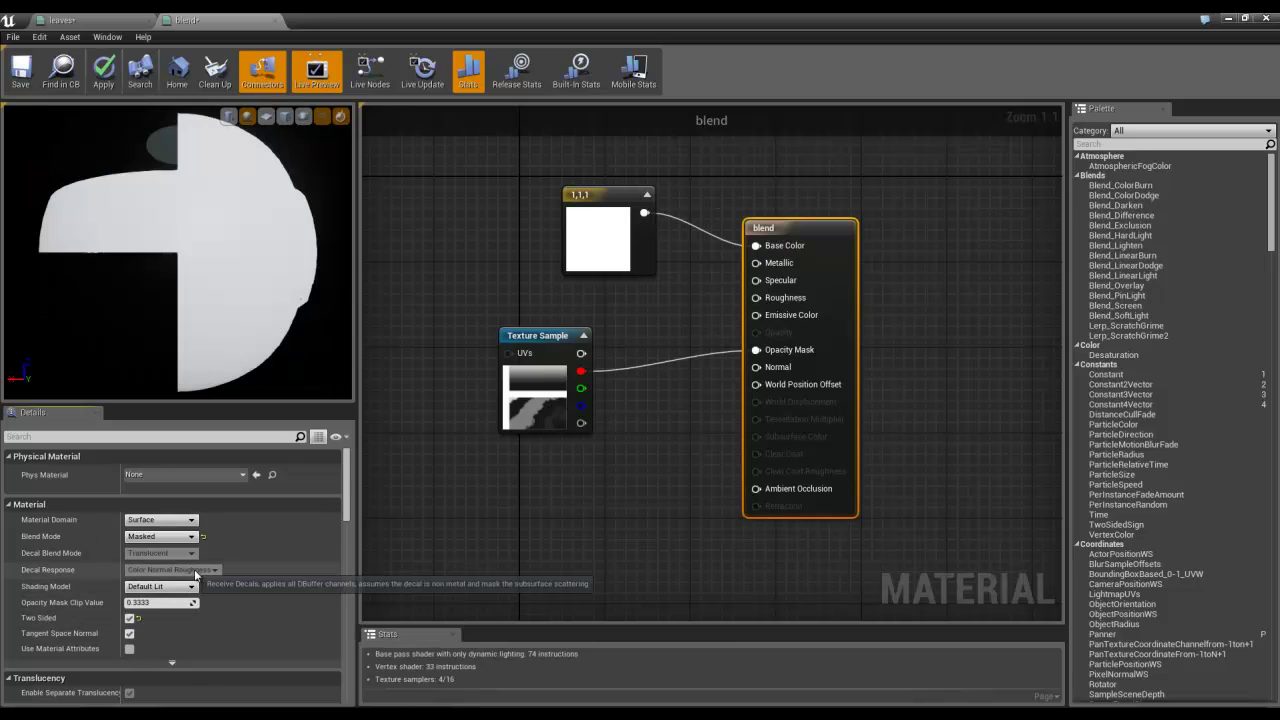
# Try an opacity mask clip value of about 0.9, set it to about 0.2, and inspect the preview sphere's cutouts
pyautogui.moveTo(249, 320); pyautogui.dragTo(197, 255)
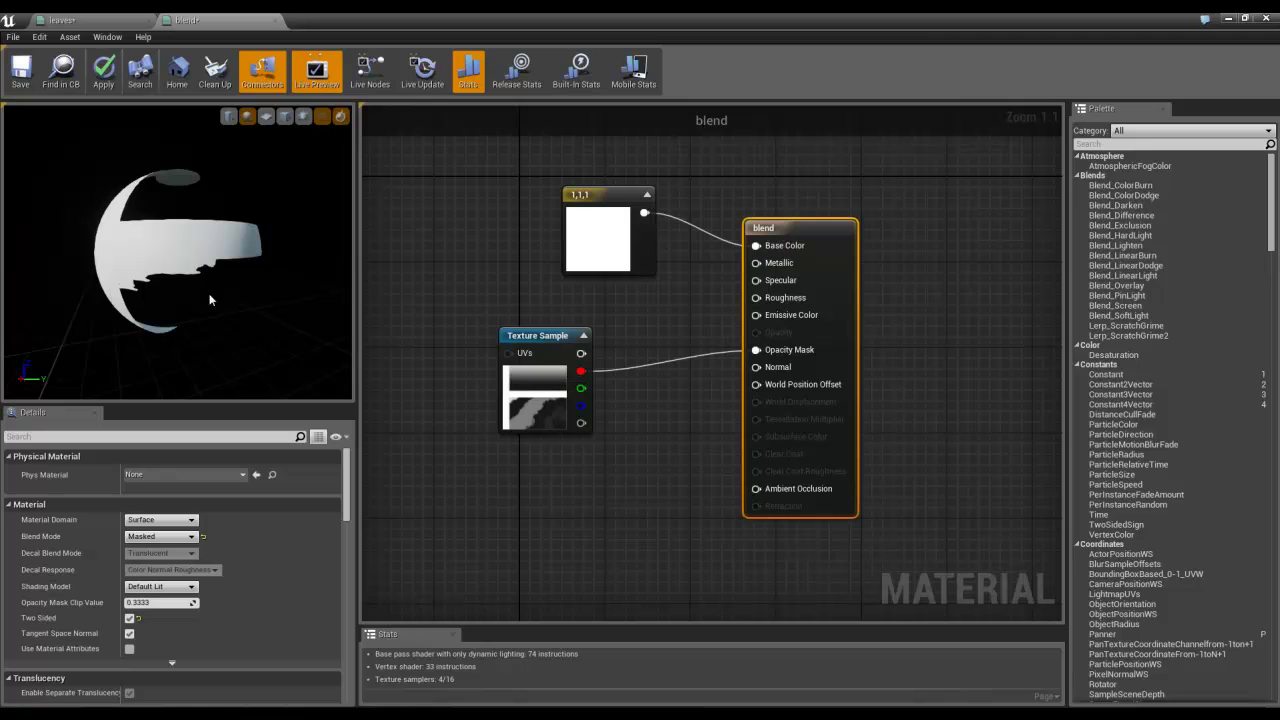
pyautogui.moveTo(210, 278); pyautogui.dragTo(186, 267)
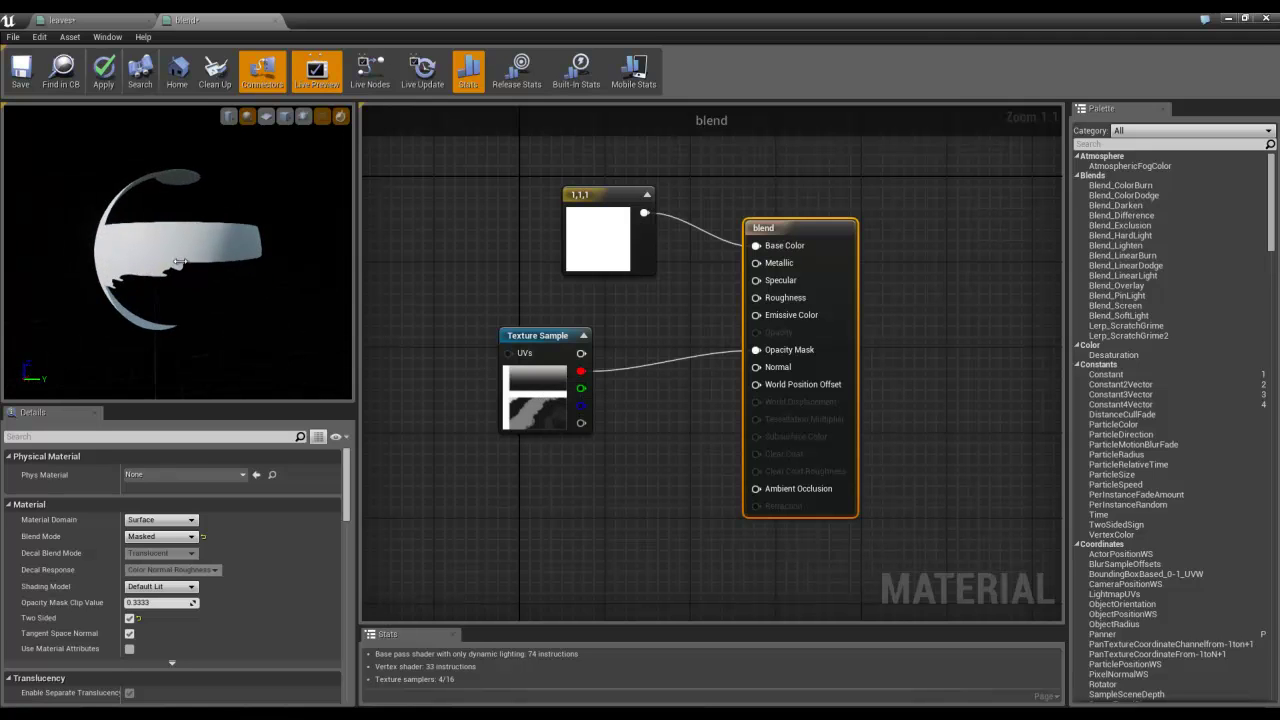
pyautogui.moveTo(145, 604)
pyautogui.mouseDown()
pyautogui.moveTo(175, 606)
pyautogui.moveTo(150, 604)
pyautogui.mouseUp()
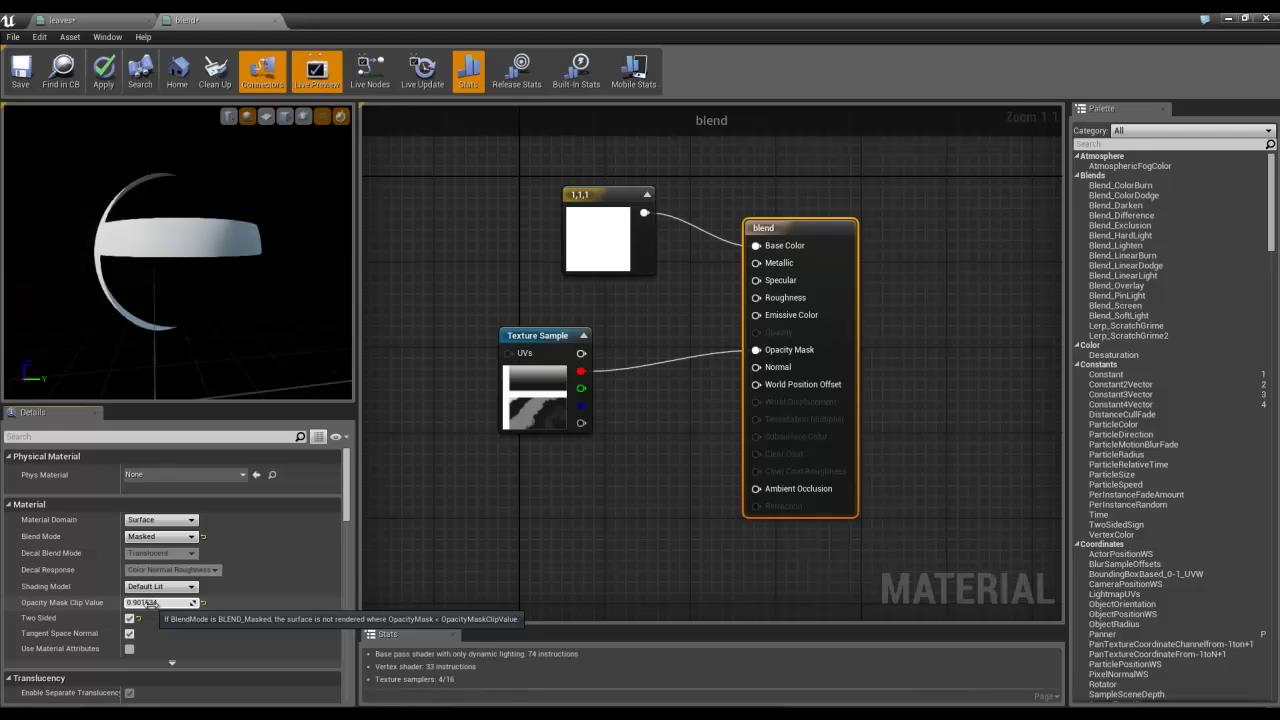
pyautogui.moveTo(150, 604)
pyautogui.mouseDown()
pyautogui.moveTo(132, 605)
pyautogui.moveTo(185, 604)
pyautogui.moveTo(118, 606)
pyautogui.moveTo(173, 603)
pyautogui.mouseUp()
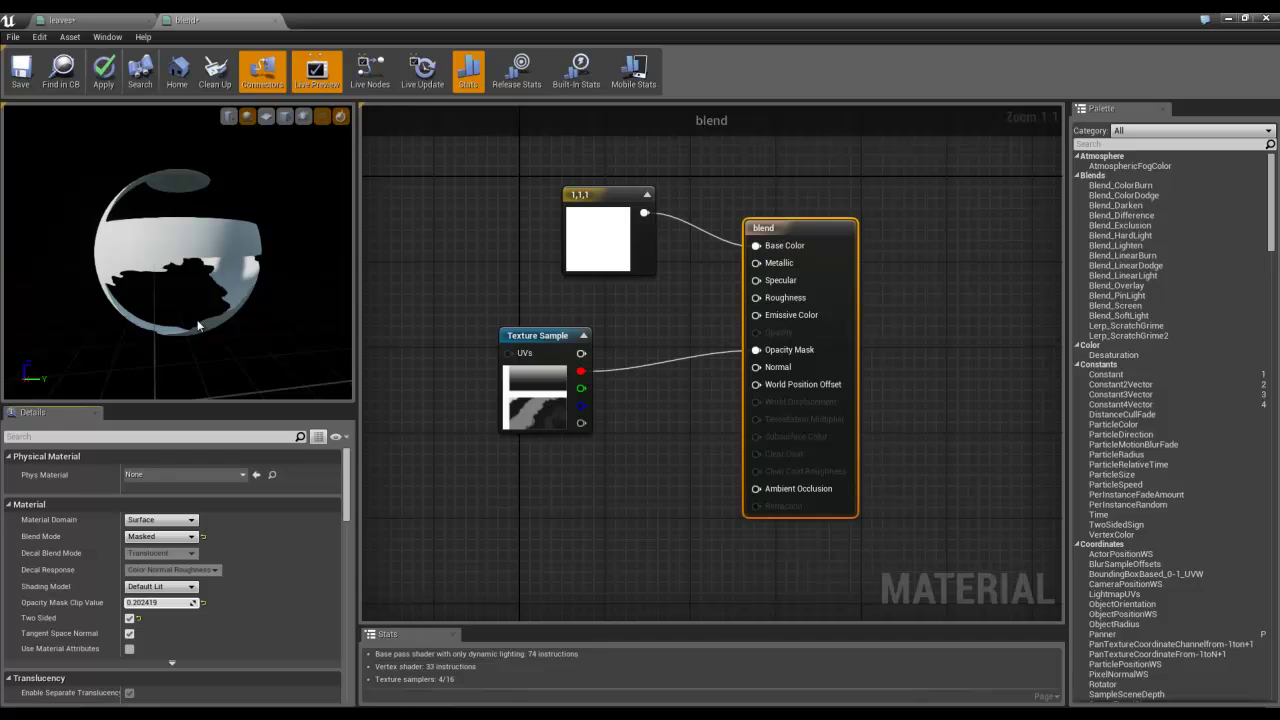
pyautogui.moveTo(197, 323); pyautogui.dragTo(217, 301)
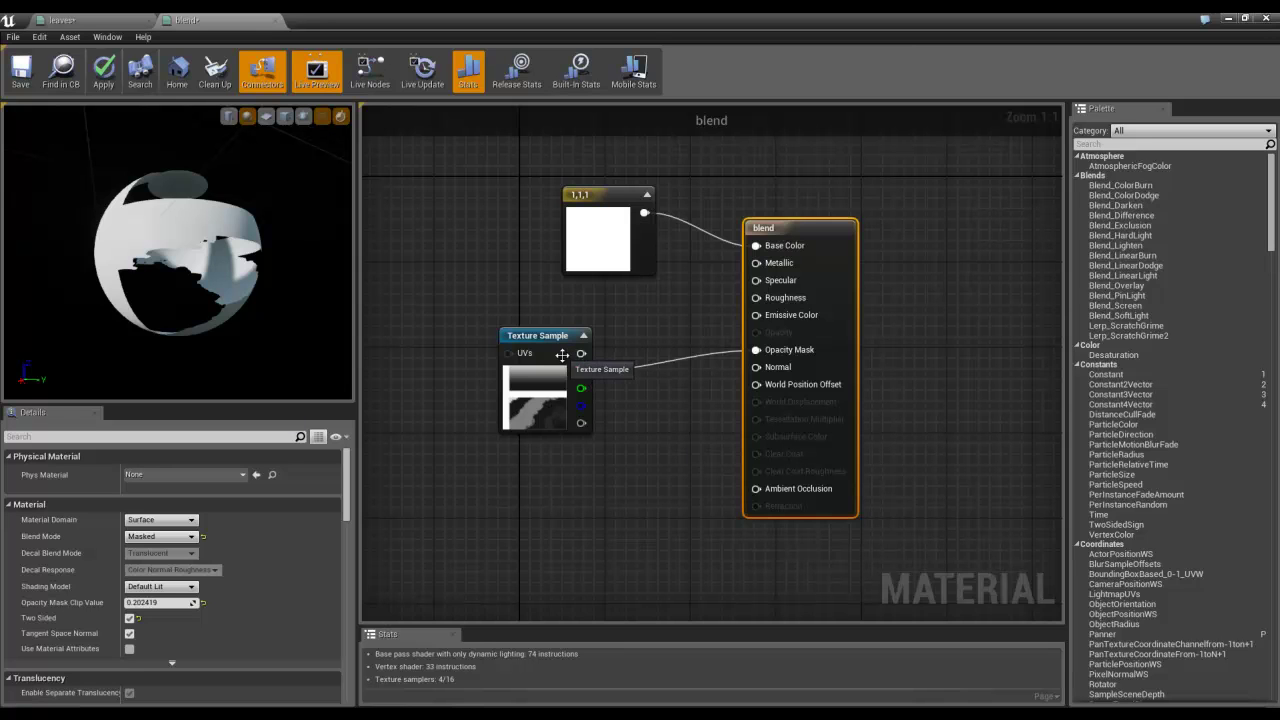
pyautogui.moveTo(170, 256); pyautogui.dragTo(182, 281)
# Change the blend mode to Translucent, connect the texture's red channel to Opacity, and inspect the preview sphere from several angles
pyautogui.click(184, 540)
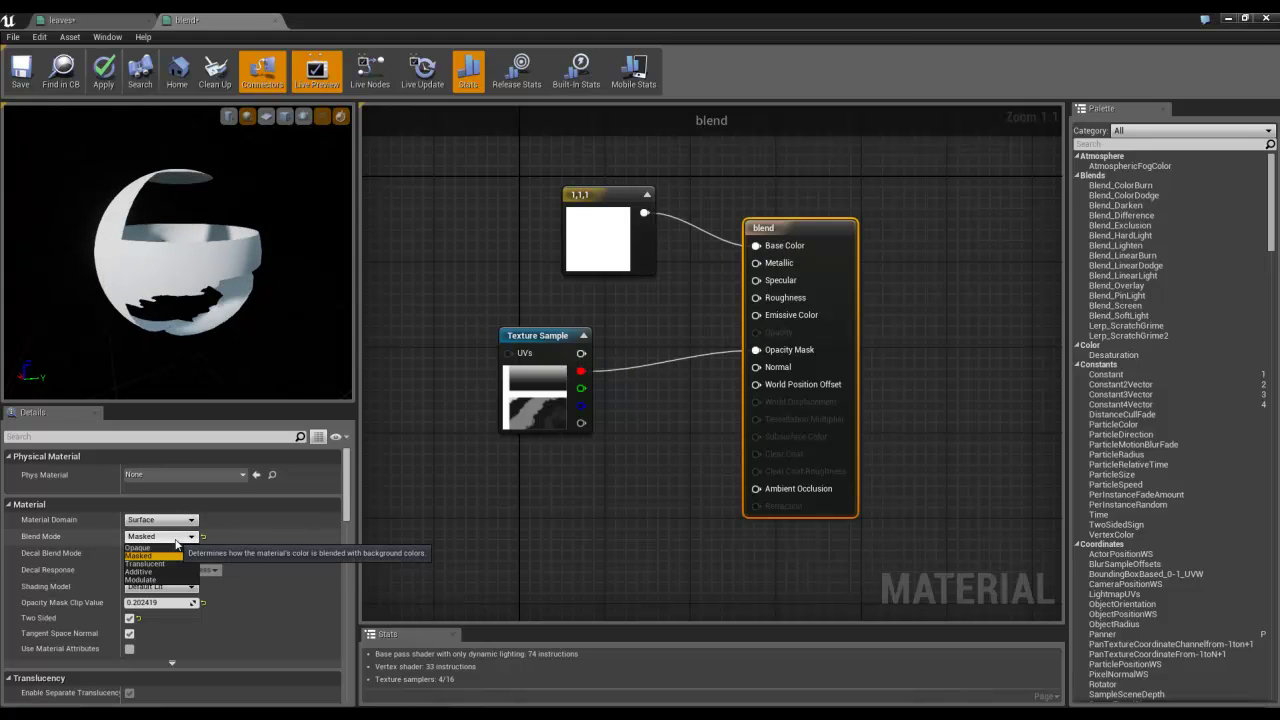
pyautogui.click(145, 564)
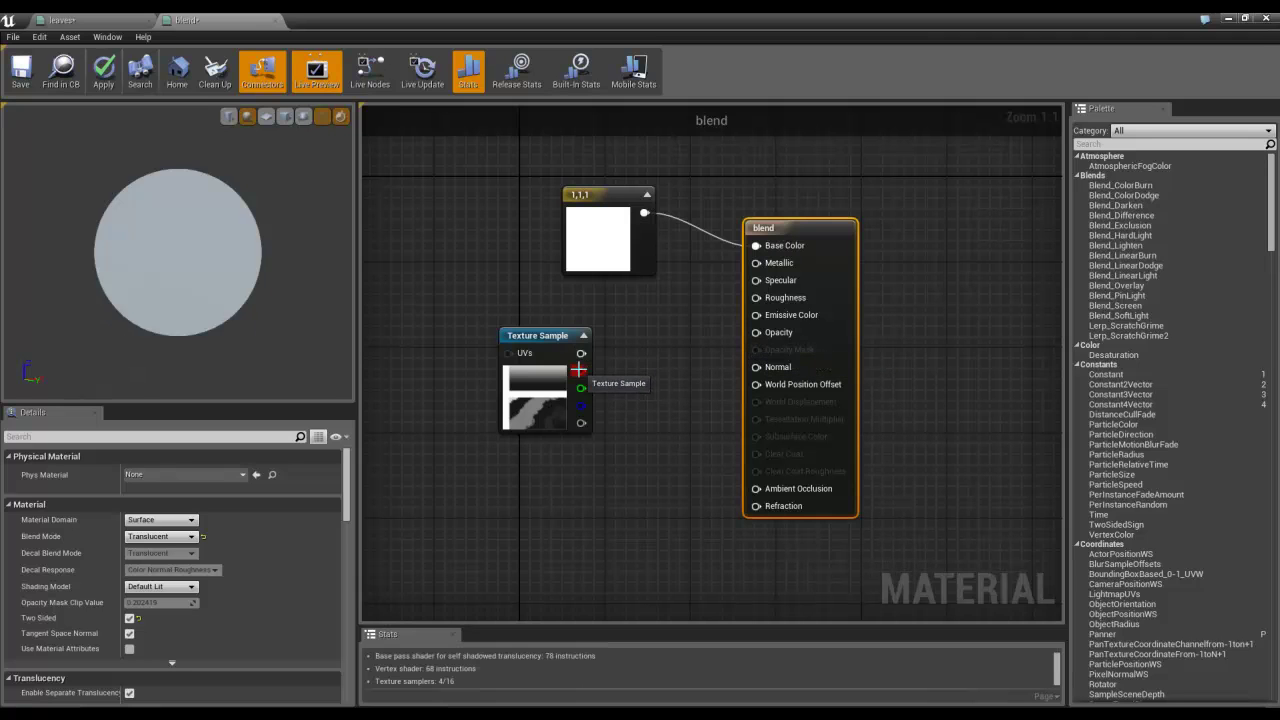
pyautogui.moveTo(581, 370); pyautogui.dragTo(755, 332)
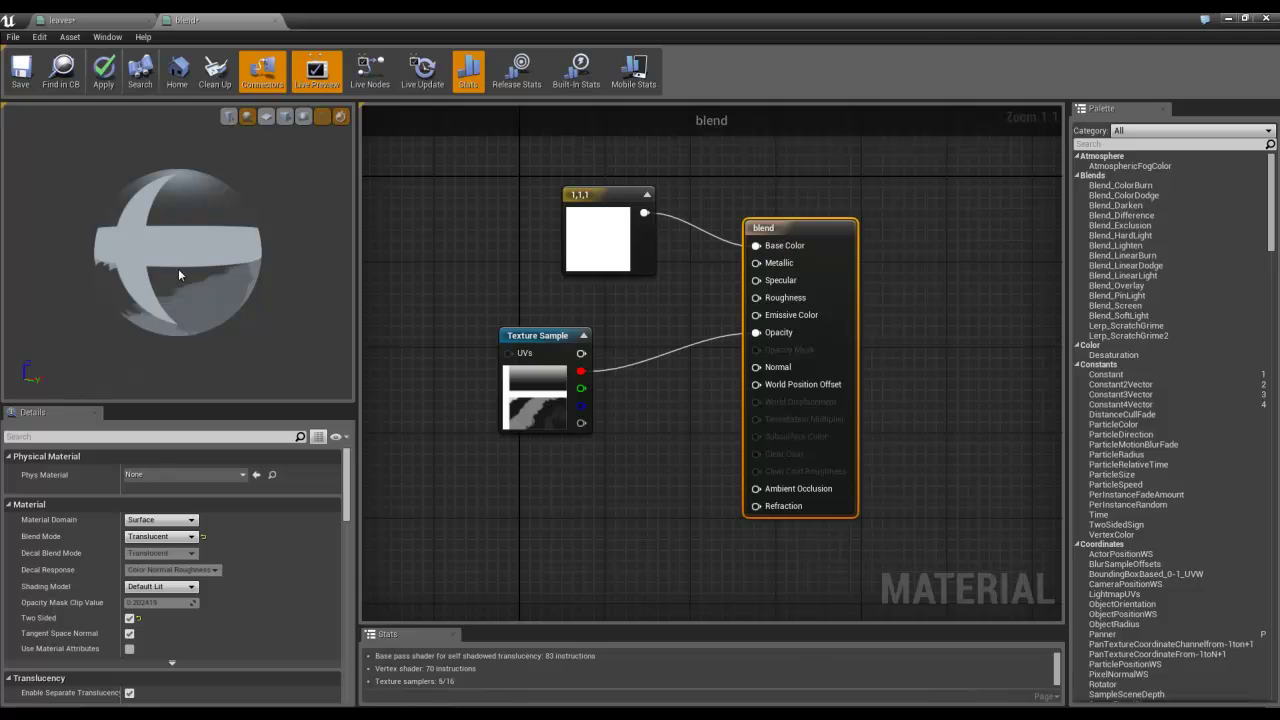
pyautogui.moveTo(212, 313); pyautogui.dragTo(320, 327)
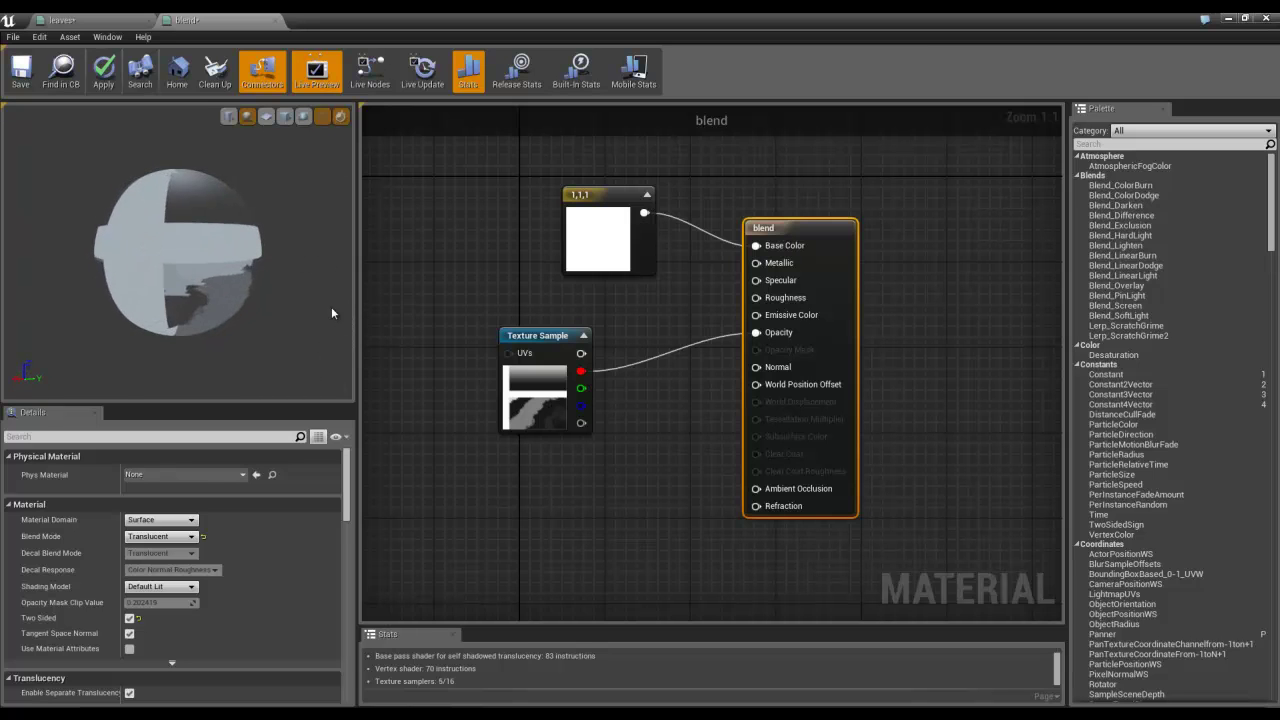
pyautogui.scroll(3, 185, 292)
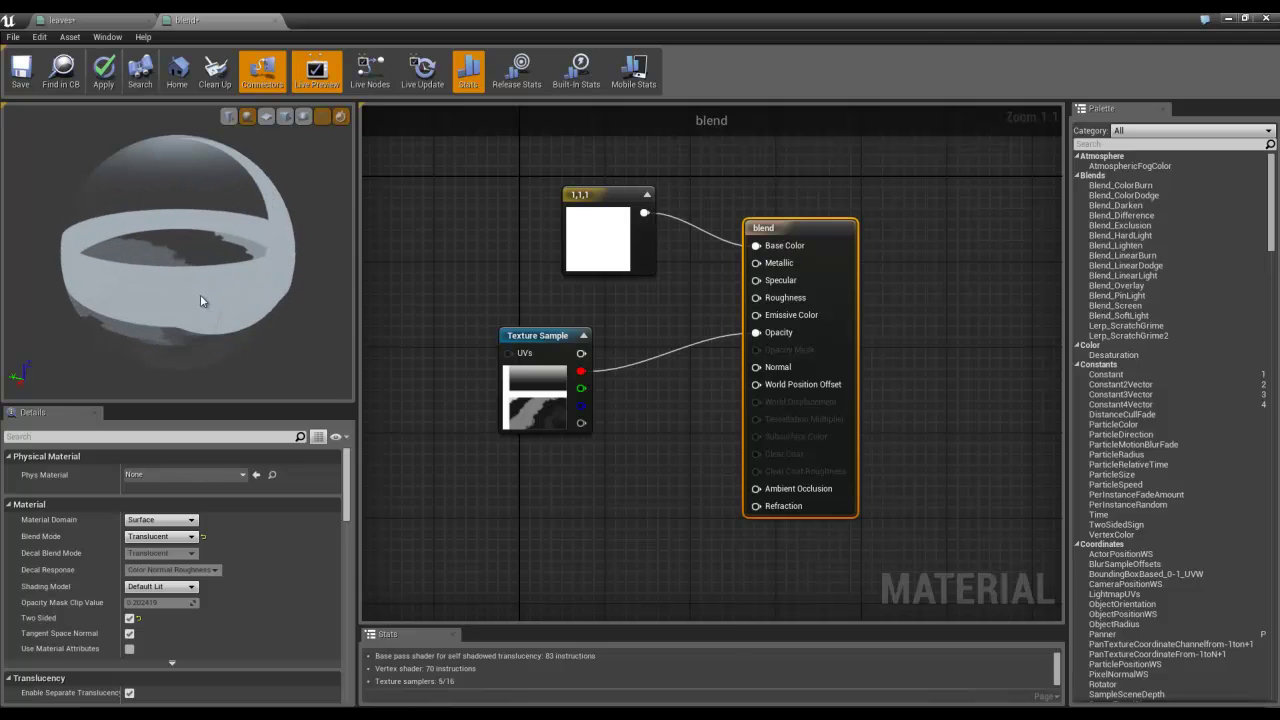
# Inspect the translucent preview sphere, apply the blend material, and move the material editor aside to uncover the level viewport
pyautogui.moveTo(219, 293); pyautogui.dragTo(83, 279)
pyautogui.moveTo(186, 266)
pyautogui.mouseDown()
pyautogui.moveTo(237, 310)
pyautogui.moveTo(278, 261)
pyautogui.moveTo(203, 250)
pyautogui.moveTo(166, 258)
pyautogui.moveTo(187, 260)
pyautogui.moveTo(176, 265)
pyautogui.mouseUp()
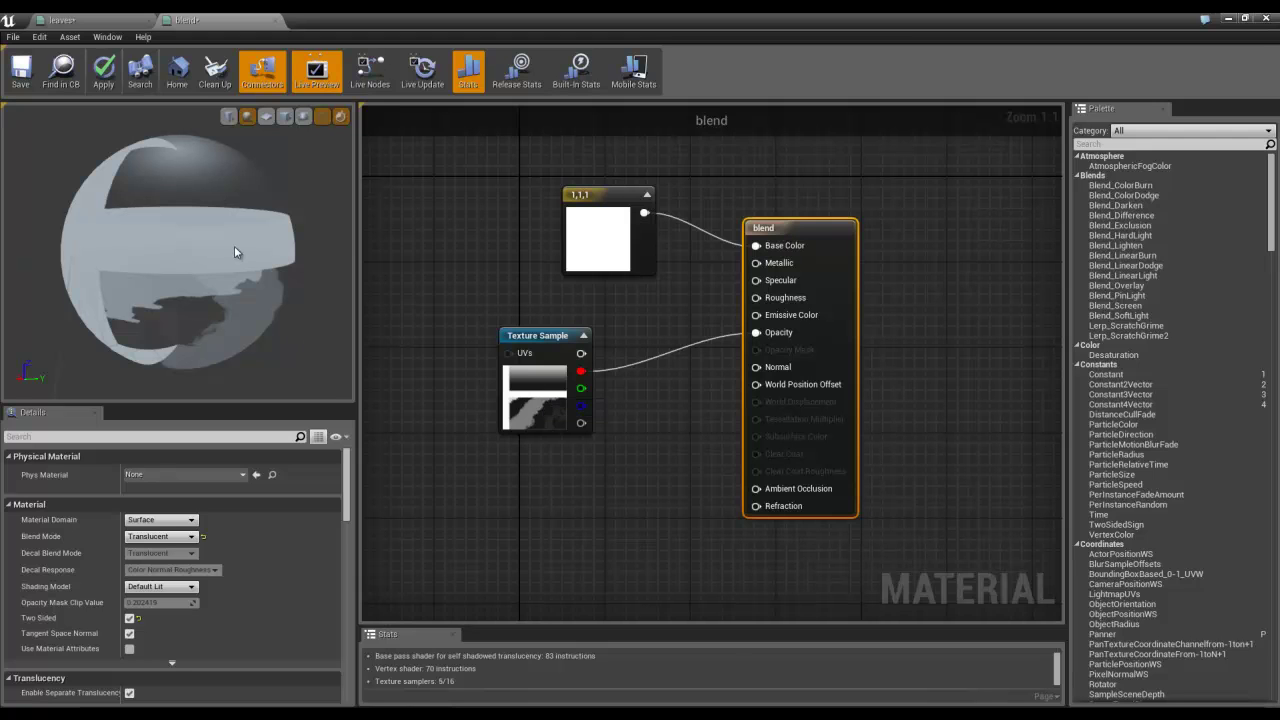
pyautogui.moveTo(236, 252)
pyautogui.mouseDown()
pyautogui.moveTo(194, 250)
pyautogui.moveTo(193, 231)
pyautogui.moveTo(218, 235)
pyautogui.mouseUp()
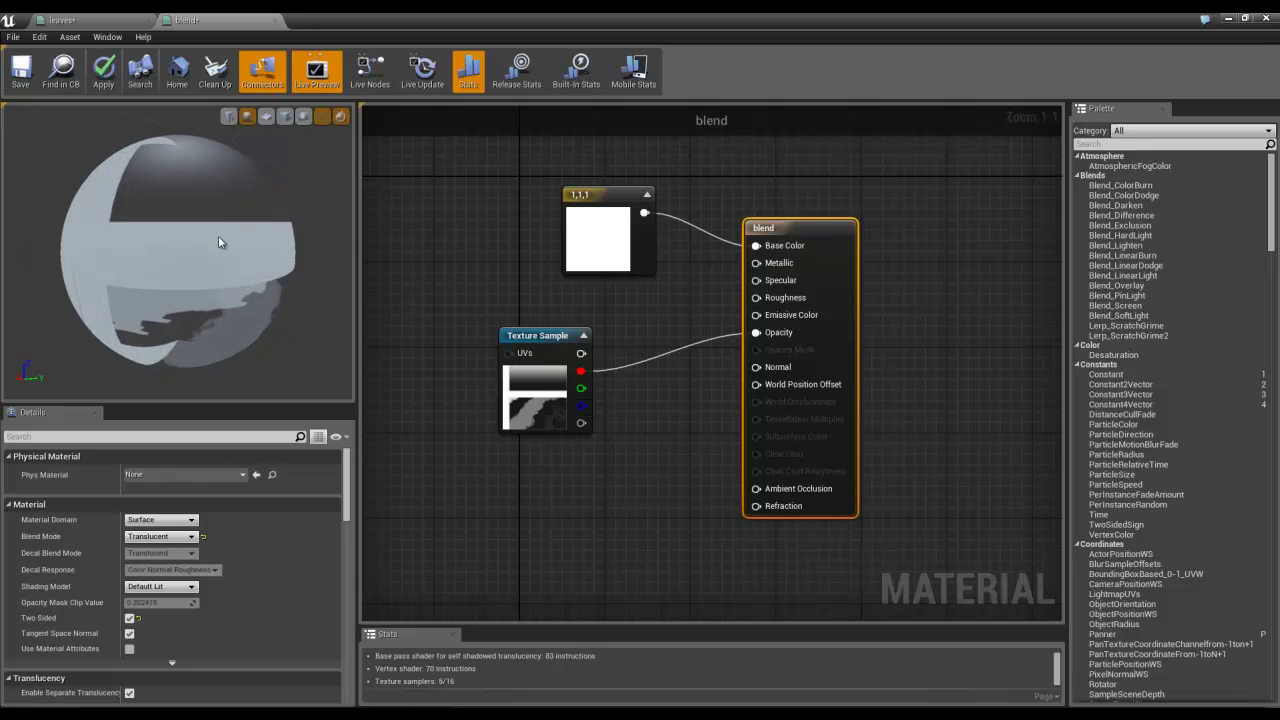
pyautogui.click(103, 70)
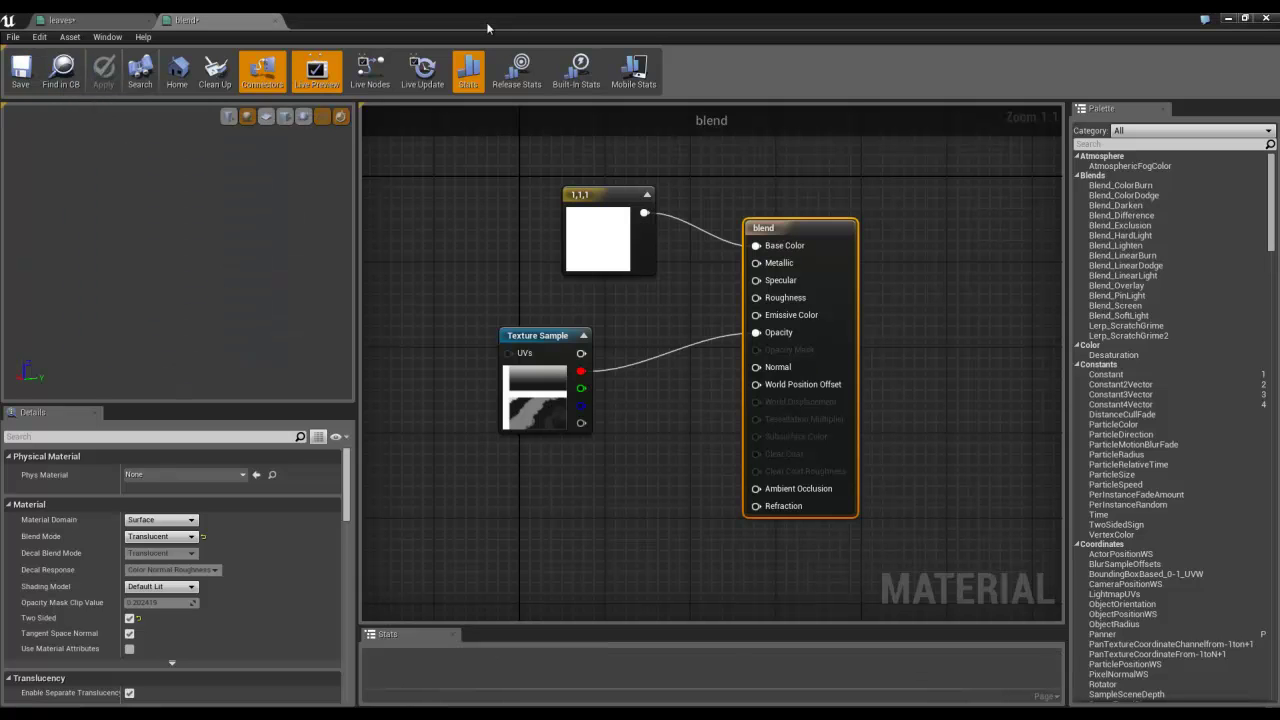
pyautogui.moveTo(455, 28); pyautogui.dragTo(1279, 134)
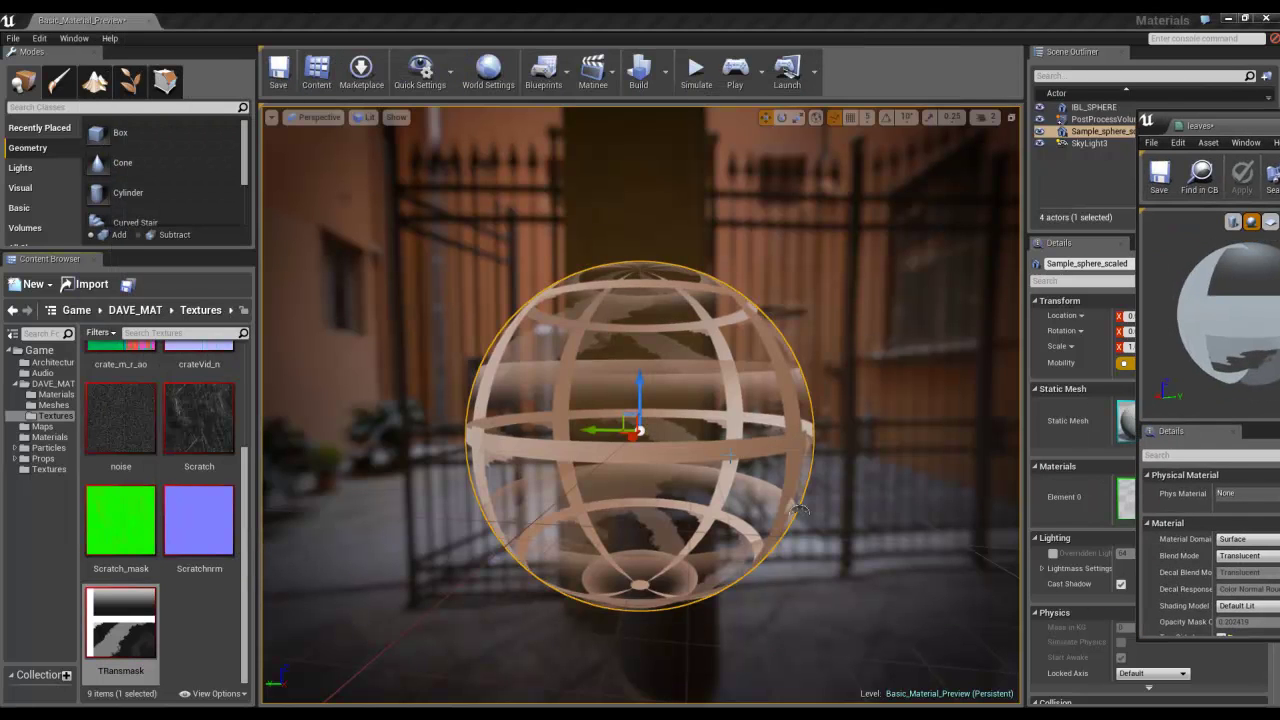
# Examine the translucent material on the level's sample sphere up close and from several angles, with the sphere deselected for a clear view
pyautogui.moveTo(690, 455); pyautogui.dragTo(674, 264)
pyautogui.moveTo(648, 474); pyautogui.dragTo(650, 540)
pyautogui.moveTo(1012, 517); pyautogui.dragTo(570, 489, button='right')
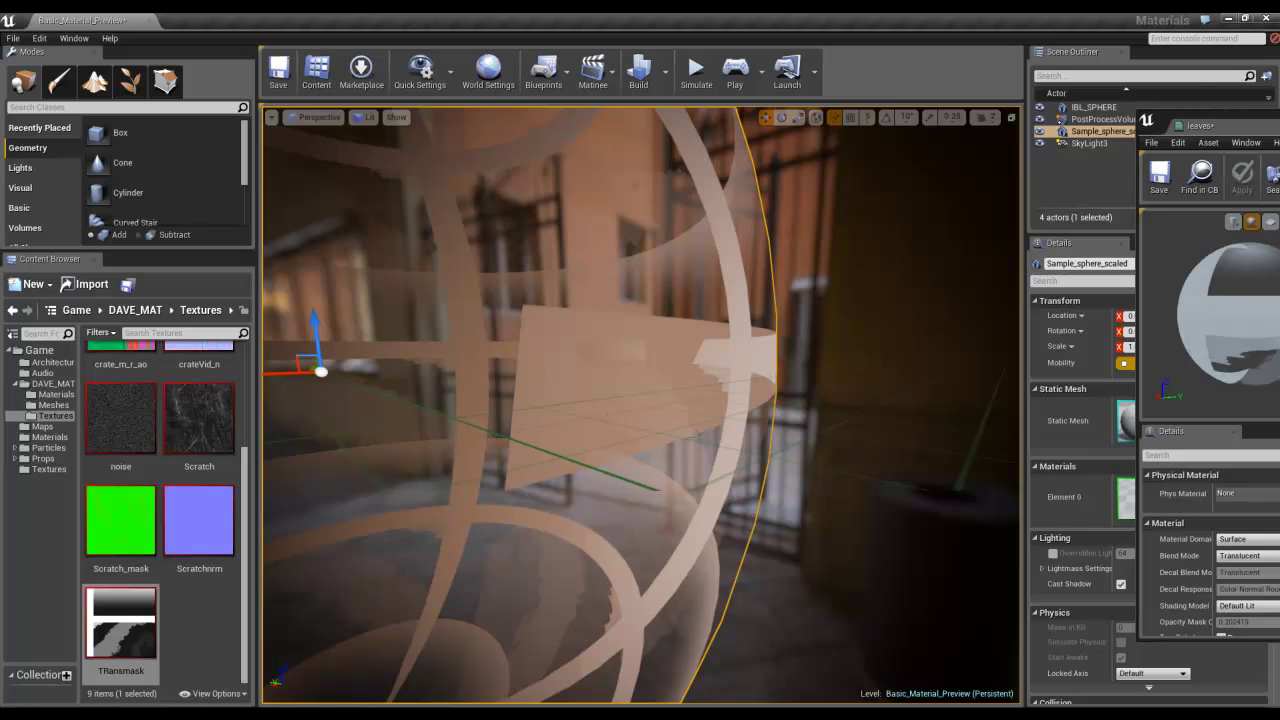
pyautogui.moveTo(697, 437); pyautogui.dragTo(1044, 463, button='right')
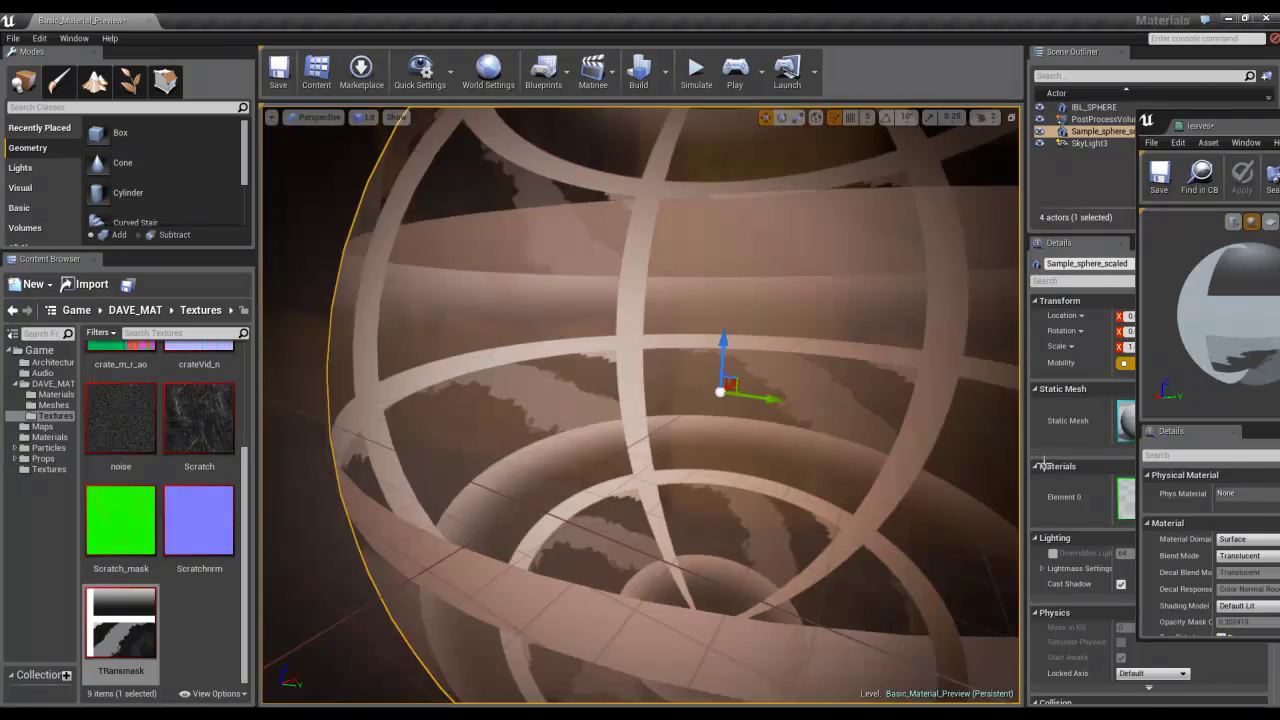
pyautogui.press('f')
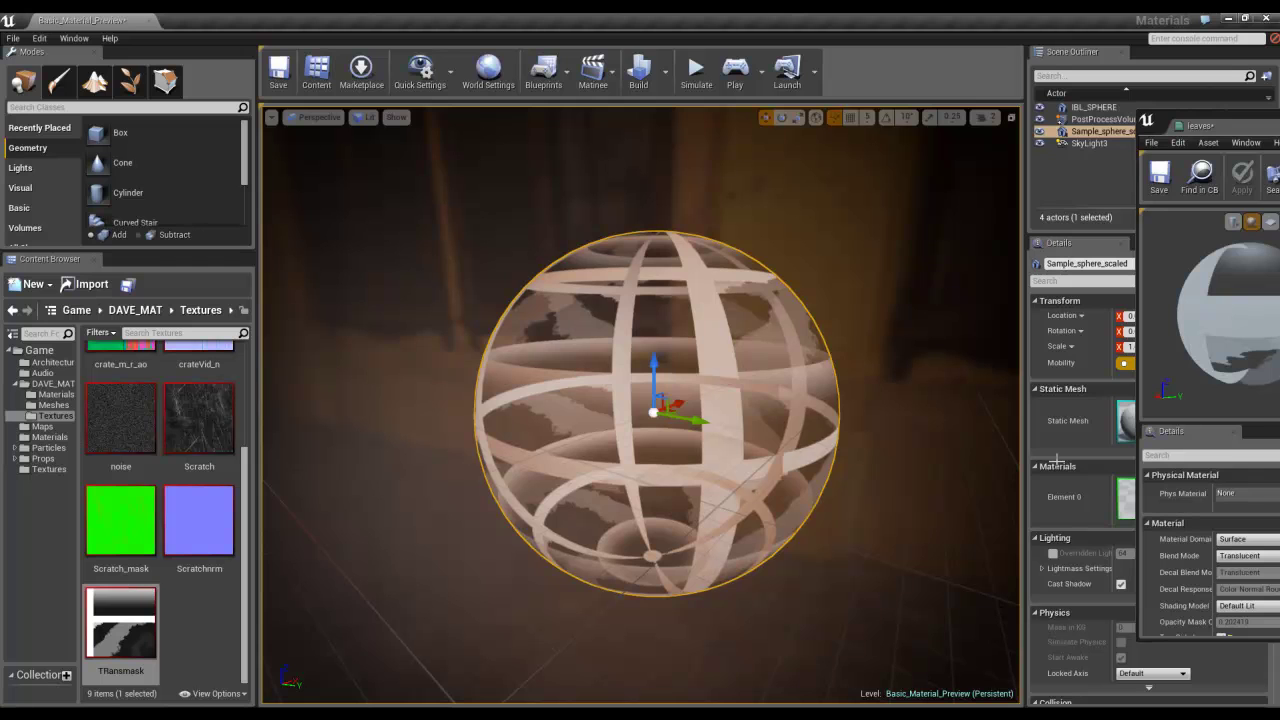
pyautogui.click(878, 486)
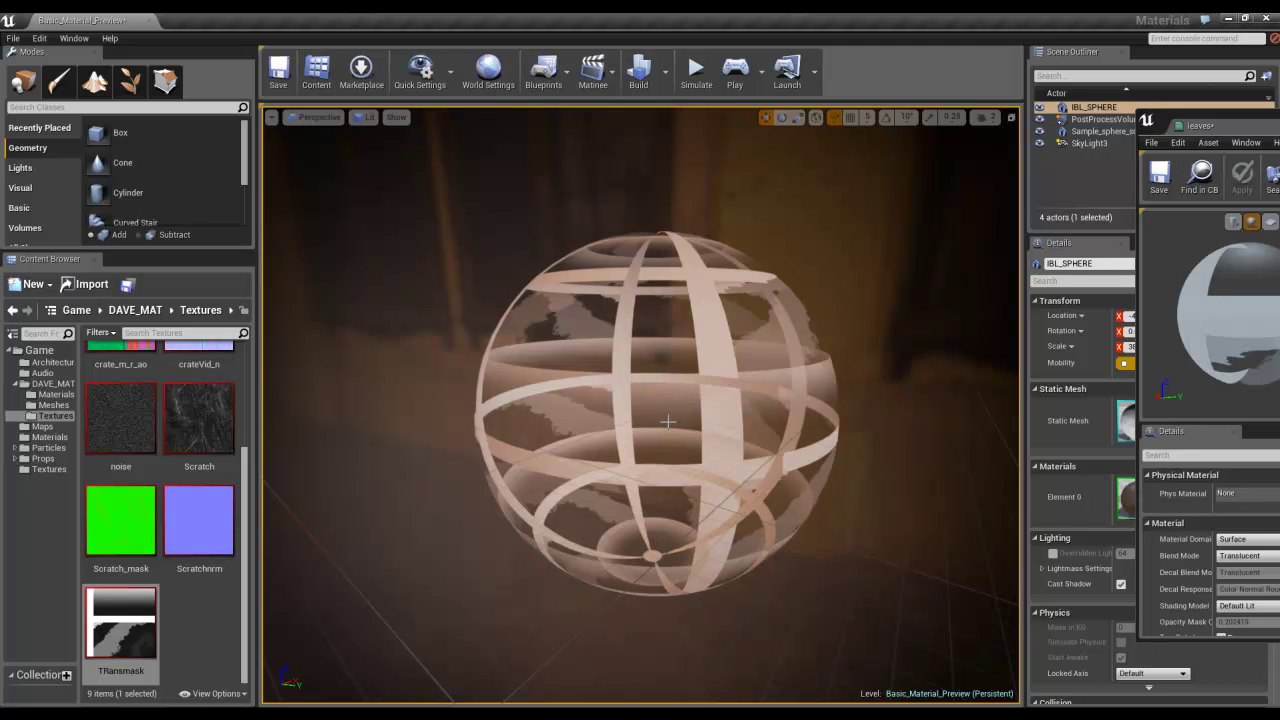
pyautogui.moveTo(629, 439)
pyautogui.keyDown('alt'); pyautogui.mouseDown()
pyautogui.moveTo(637, 429)
pyautogui.moveTo(583, 446)
pyautogui.moveTo(607, 444)
pyautogui.mouseUp(); pyautogui.keyUp('alt')
pyautogui.scroll(-4, 583, 446)
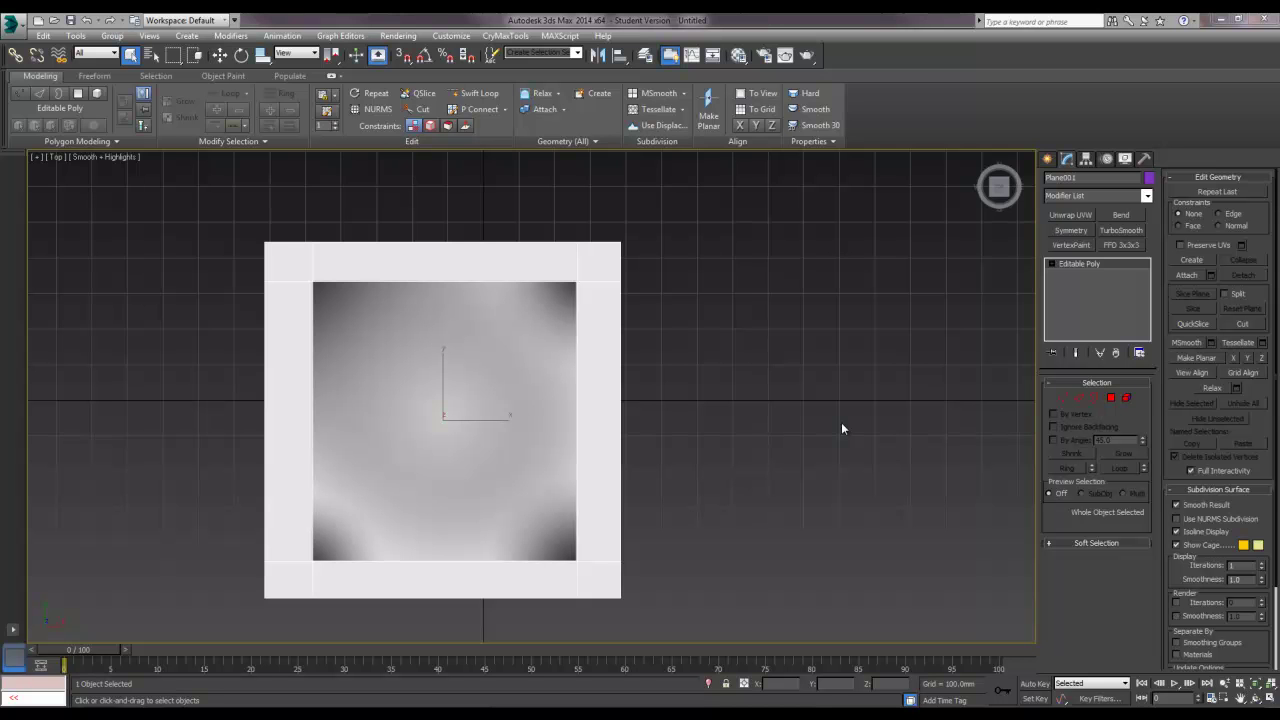
# Switch to 3ds Max, examine the textured plane from several angles, and view the window.tga bitmap used by the 01 - Default material
pyautogui.keyDown('alt'); pyautogui.moveTo(604, 424); pyautogui.dragTo(591, 374, button='middle'); pyautogui.keyUp('alt')
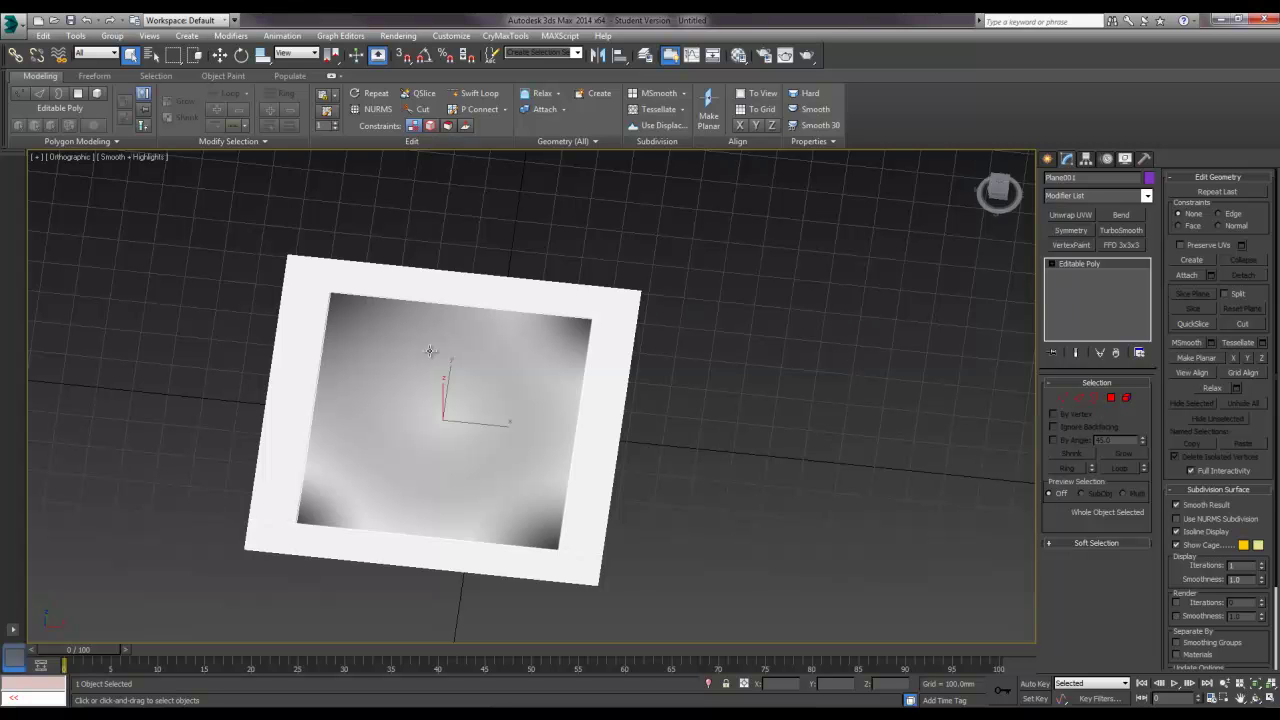
pyautogui.keyDown('alt'); pyautogui.moveTo(431, 352); pyautogui.dragTo(446, 320, button='middle'); pyautogui.keyUp('alt')
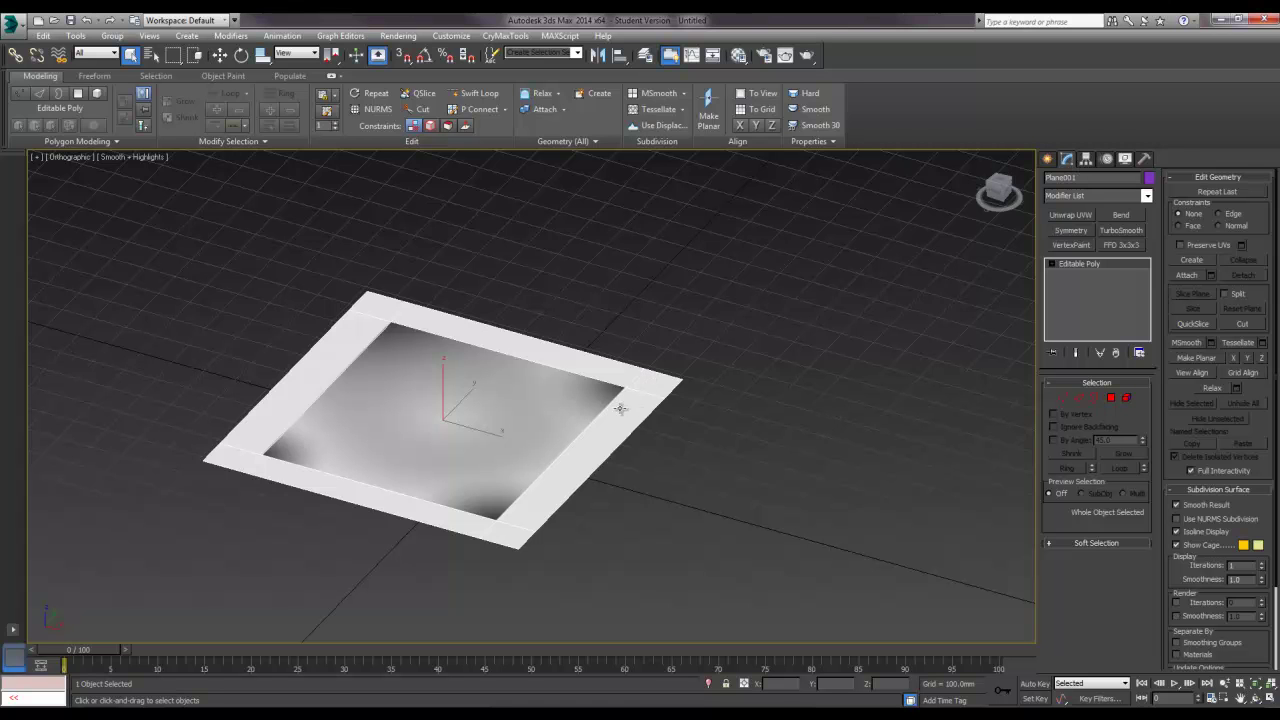
pyautogui.keyDown('alt'); pyautogui.moveTo(526, 431); pyautogui.dragTo(595, 476, button='middle'); pyautogui.keyUp('alt')
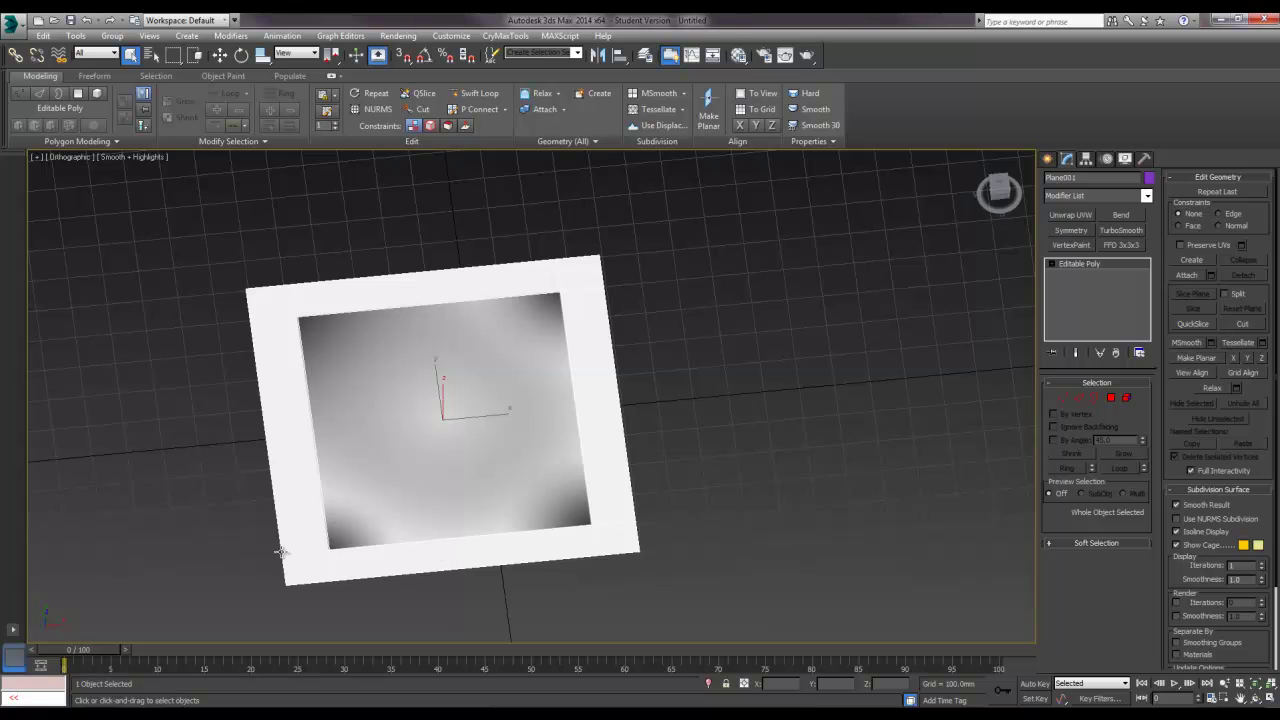
pyautogui.keyDown('alt'); pyautogui.moveTo(399, 329); pyautogui.dragTo(557, 389, button='middle'); pyautogui.keyUp('alt')
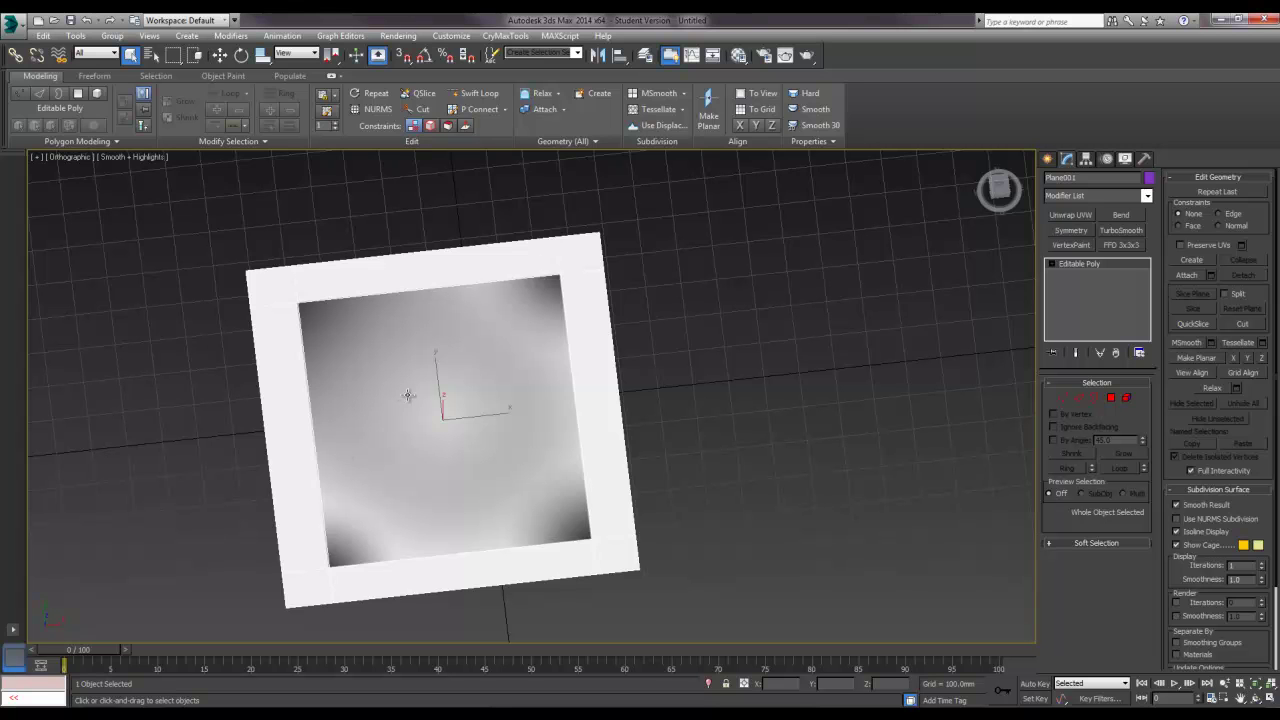
pyautogui.press('m')
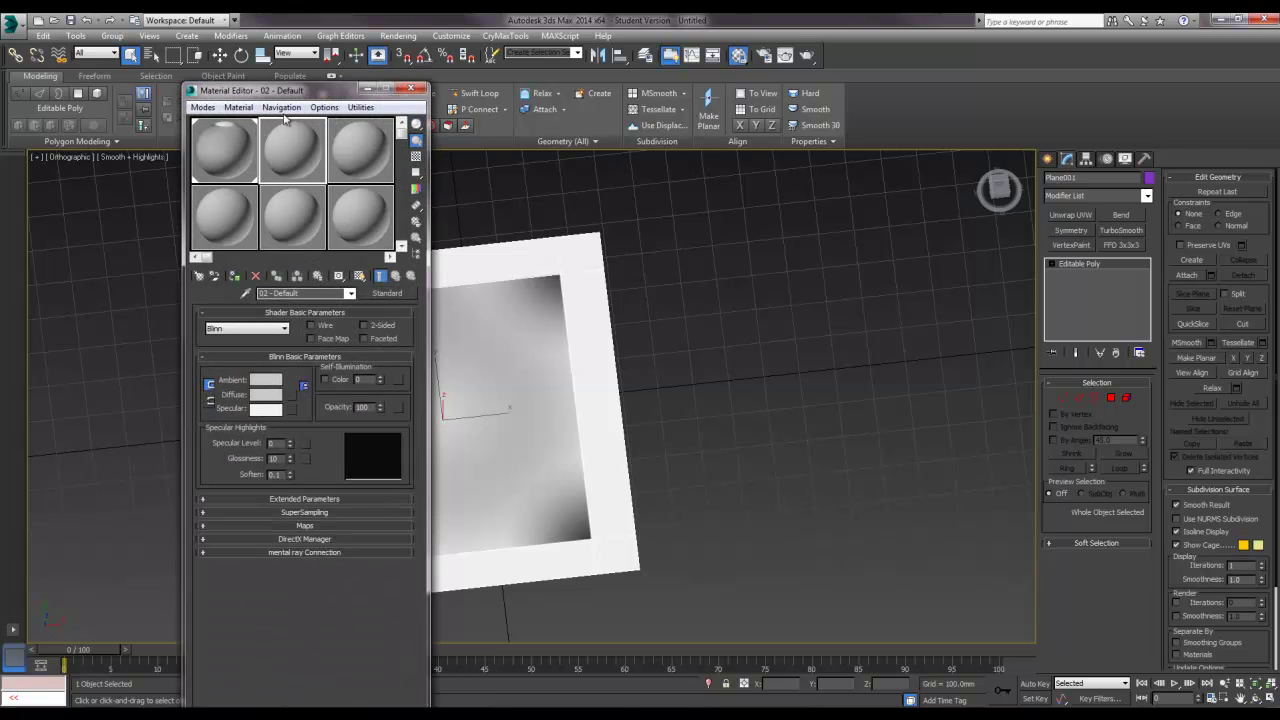
pyautogui.moveTo(305, 92); pyautogui.dragTo(693, 138)
pyautogui.click(618, 196)
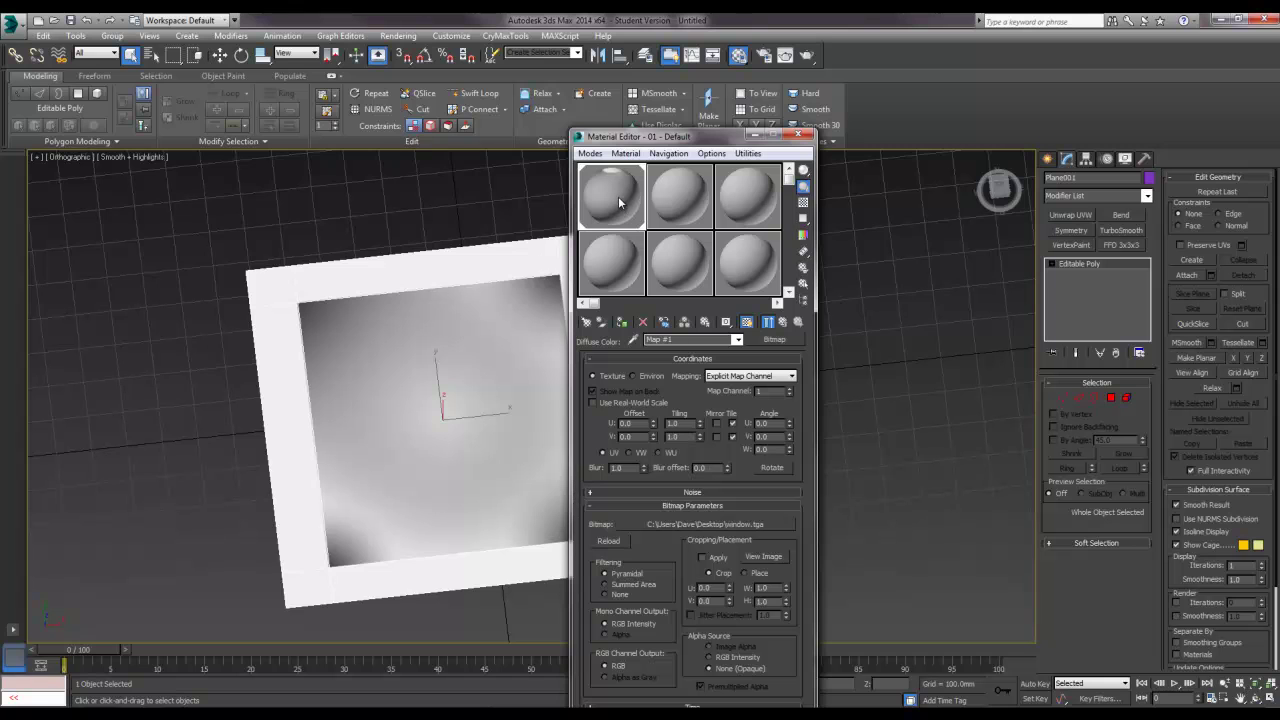
pyautogui.click(774, 556)
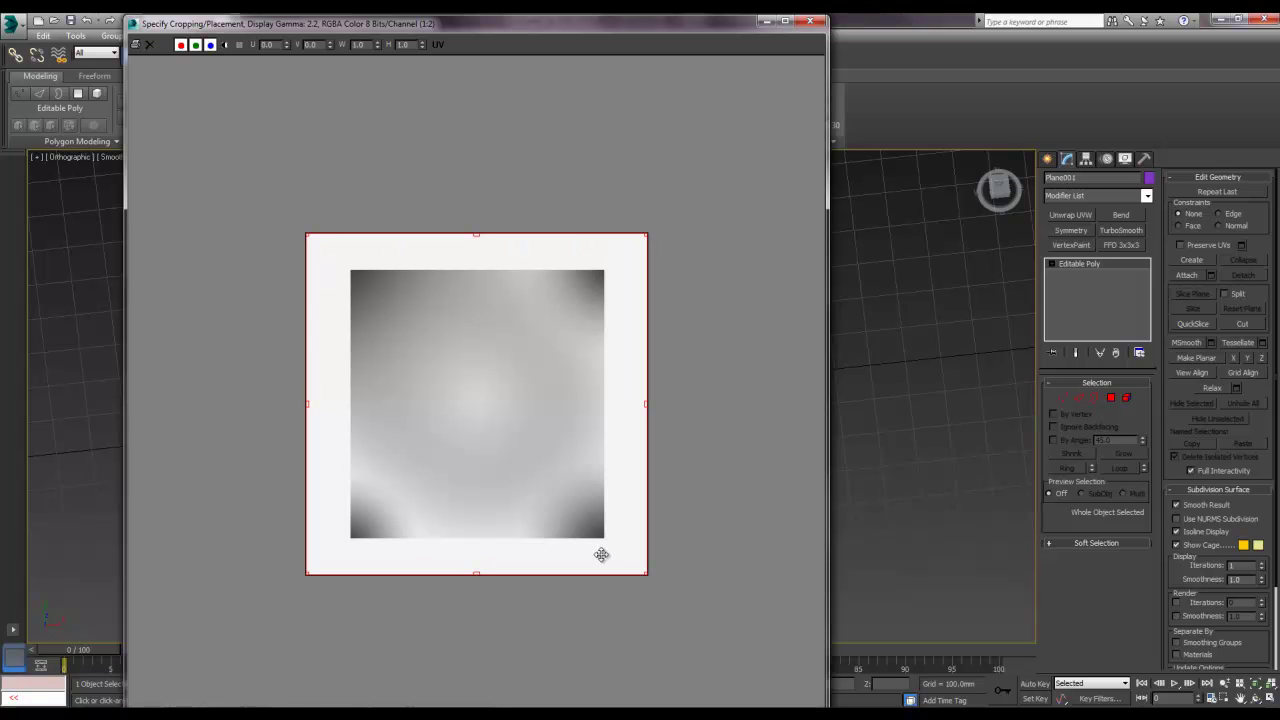
pyautogui.click(810, 21)
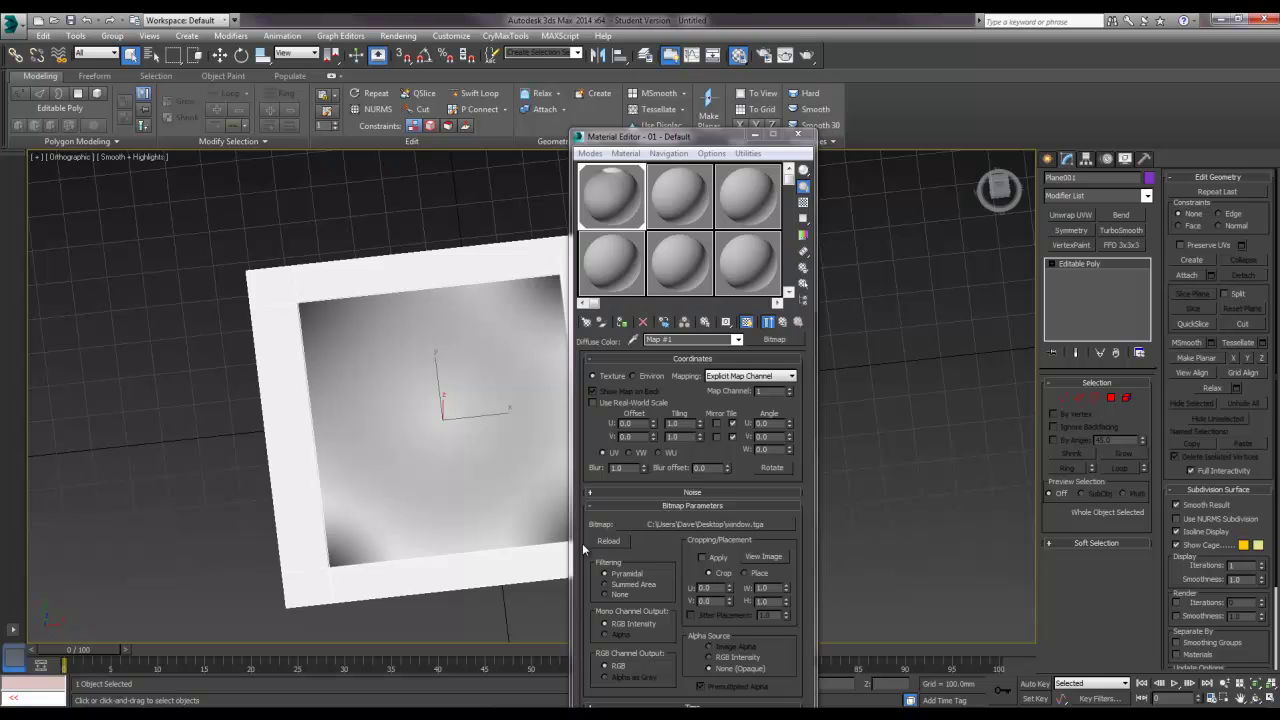
# Move the Material Editor off the plane and check the material ID of one of the plane's frame polygons
pyautogui.moveTo(746, 137); pyautogui.dragTo(910, 130)
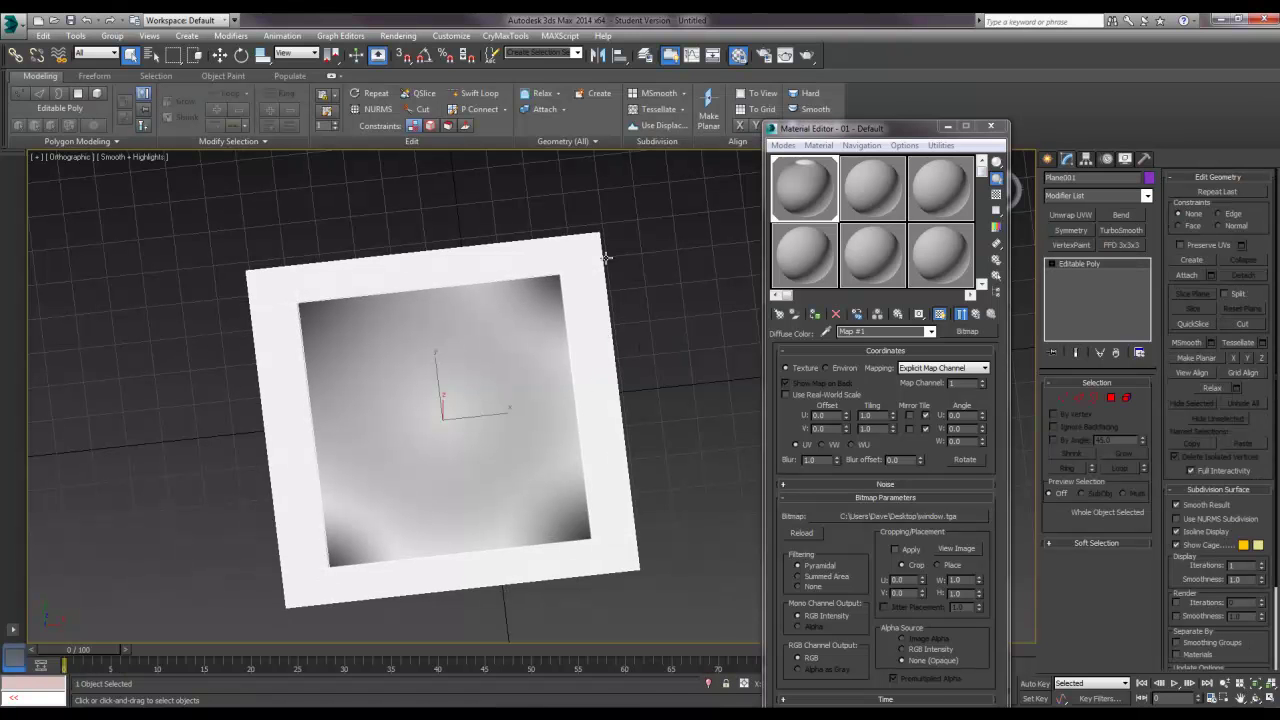
pyautogui.click(1110, 398)
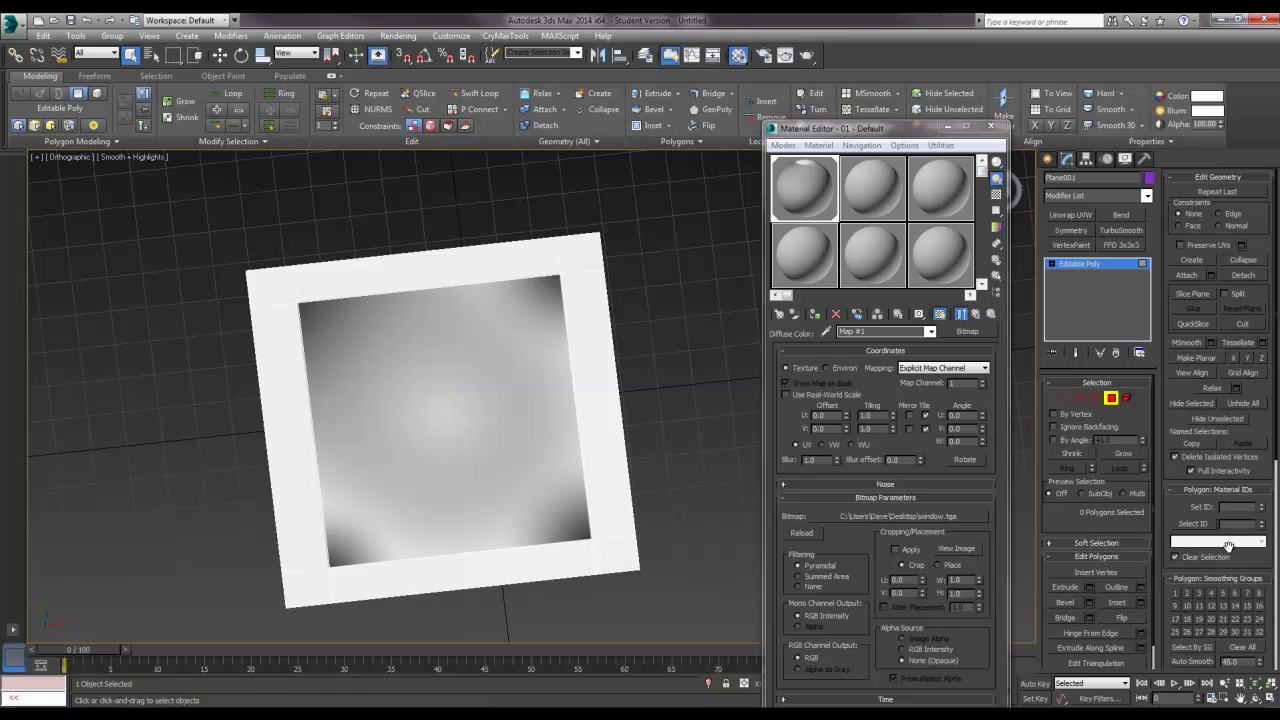
pyautogui.click(620, 378)
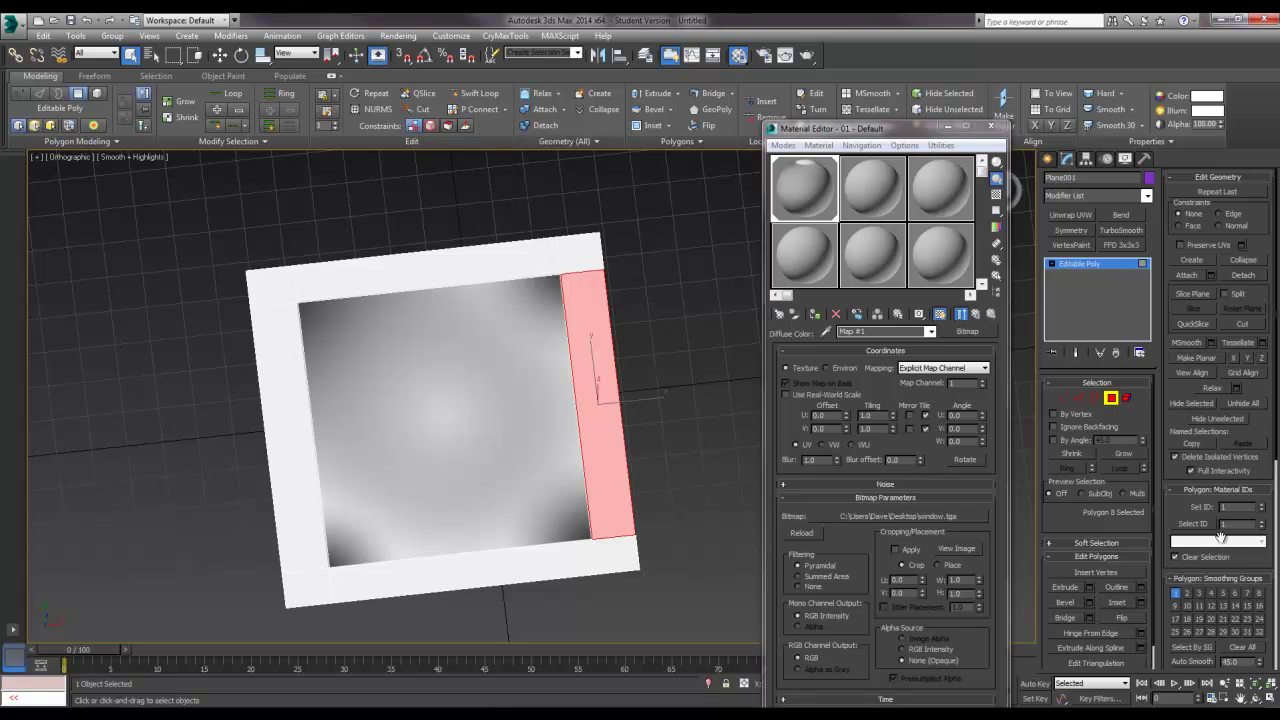
pyautogui.click(661, 413)
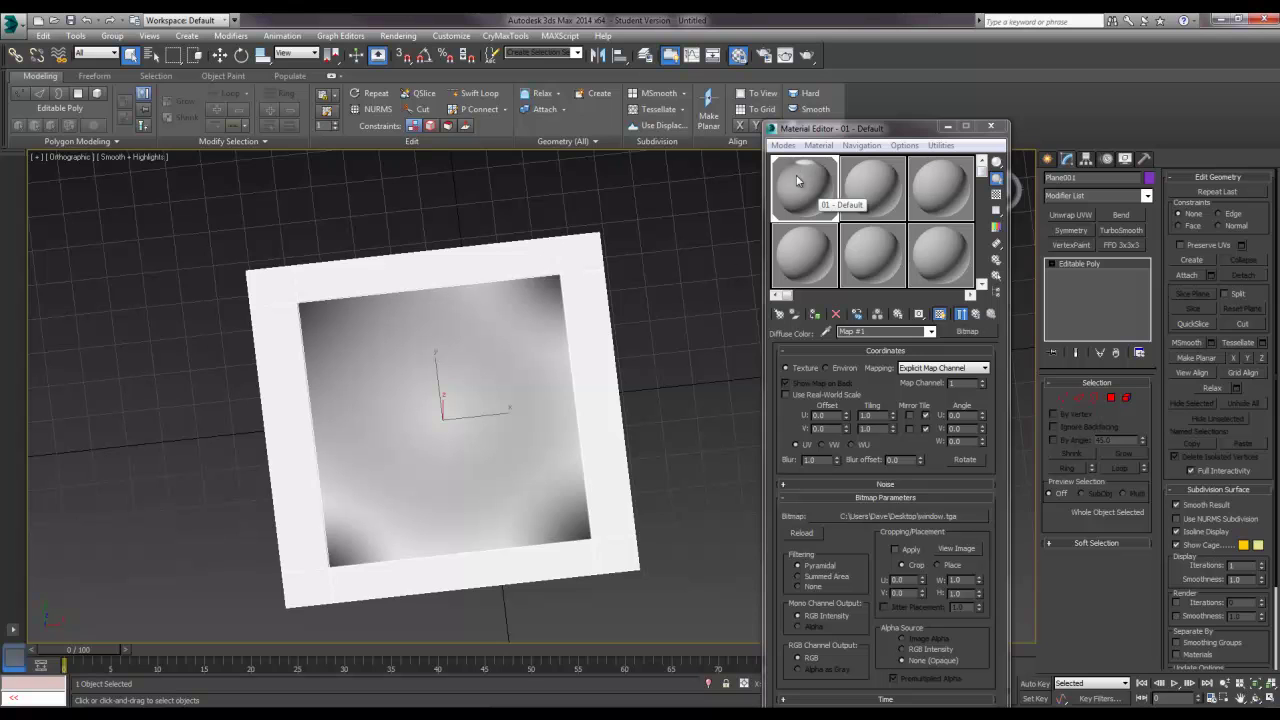
# Select the plane's centre polygon and set the 02 - Default material's diffuse color to pure red (255, 0, 0)
pyautogui.click(1111, 399)
pyautogui.click(500, 425)
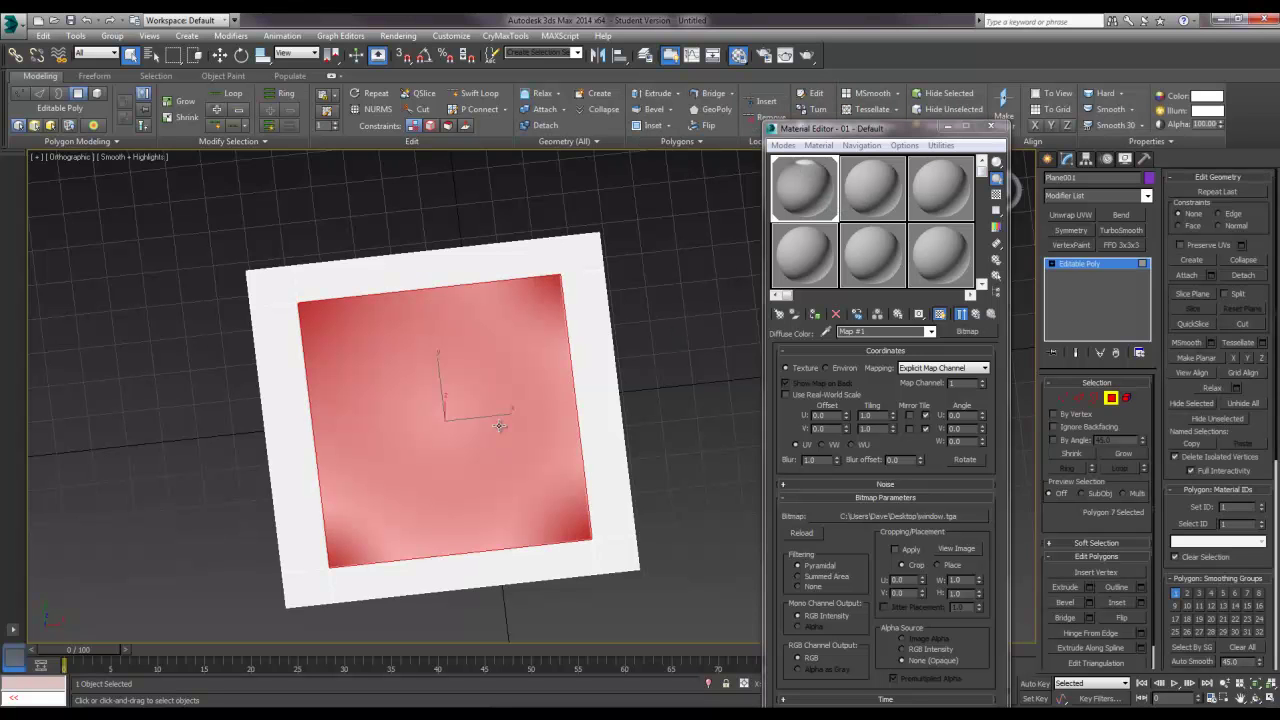
pyautogui.click(882, 196)
pyautogui.click(852, 436)
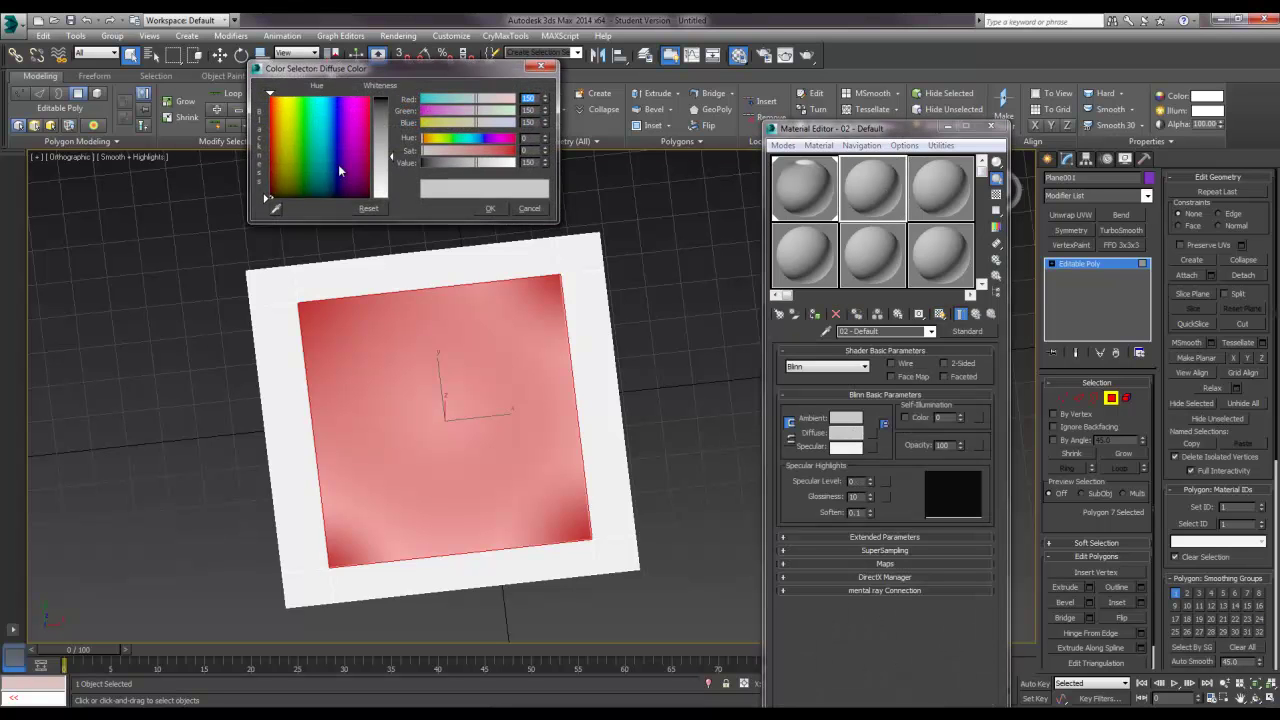
pyautogui.click(371, 100)
pyautogui.moveTo(391, 155); pyautogui.dragTo(391, 97)
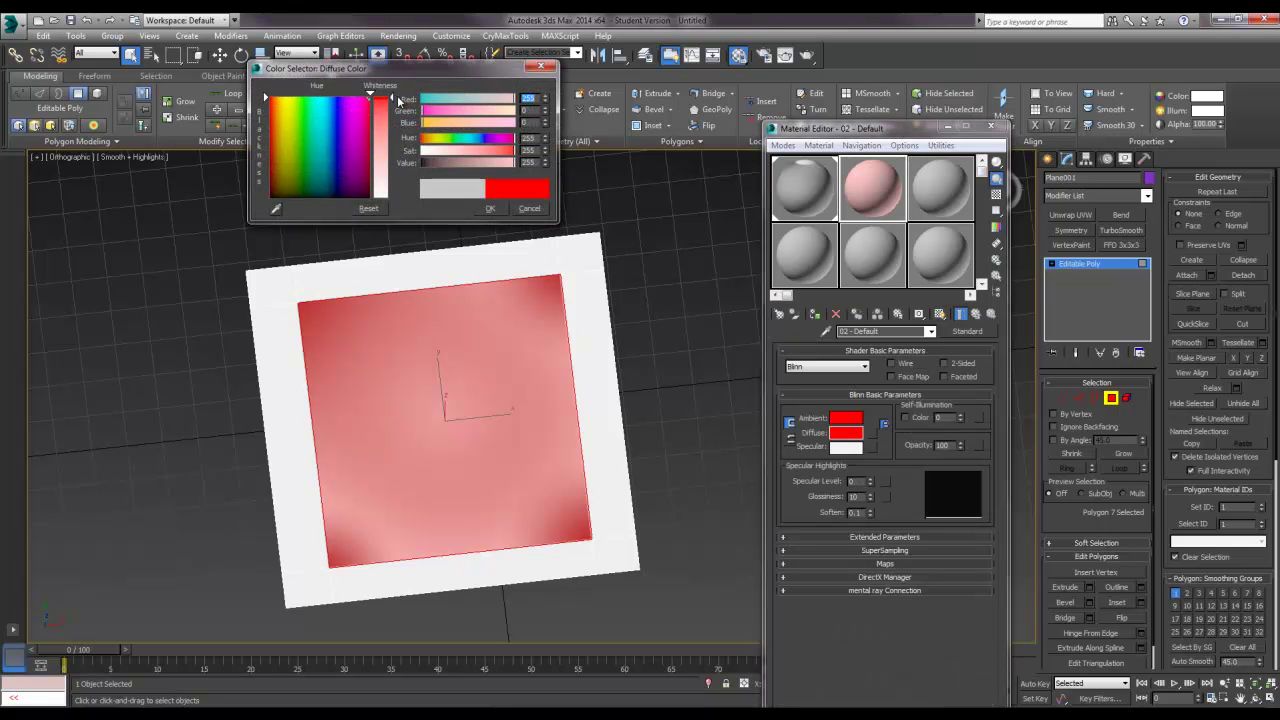
pyautogui.click(490, 209)
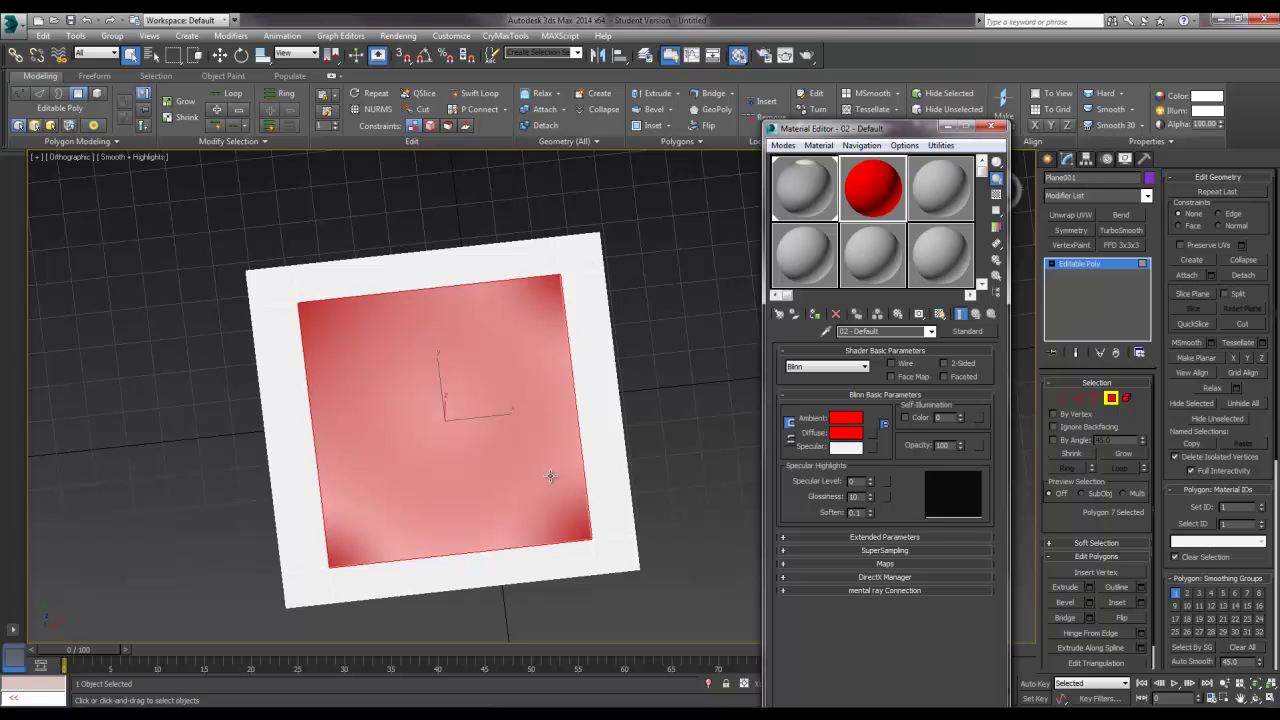
# Assign the red 02 - Default material to the selected centre polygon, leave polygon editing, and reselect the whole plane
pyautogui.moveTo(872, 177); pyautogui.dragTo(446, 380)
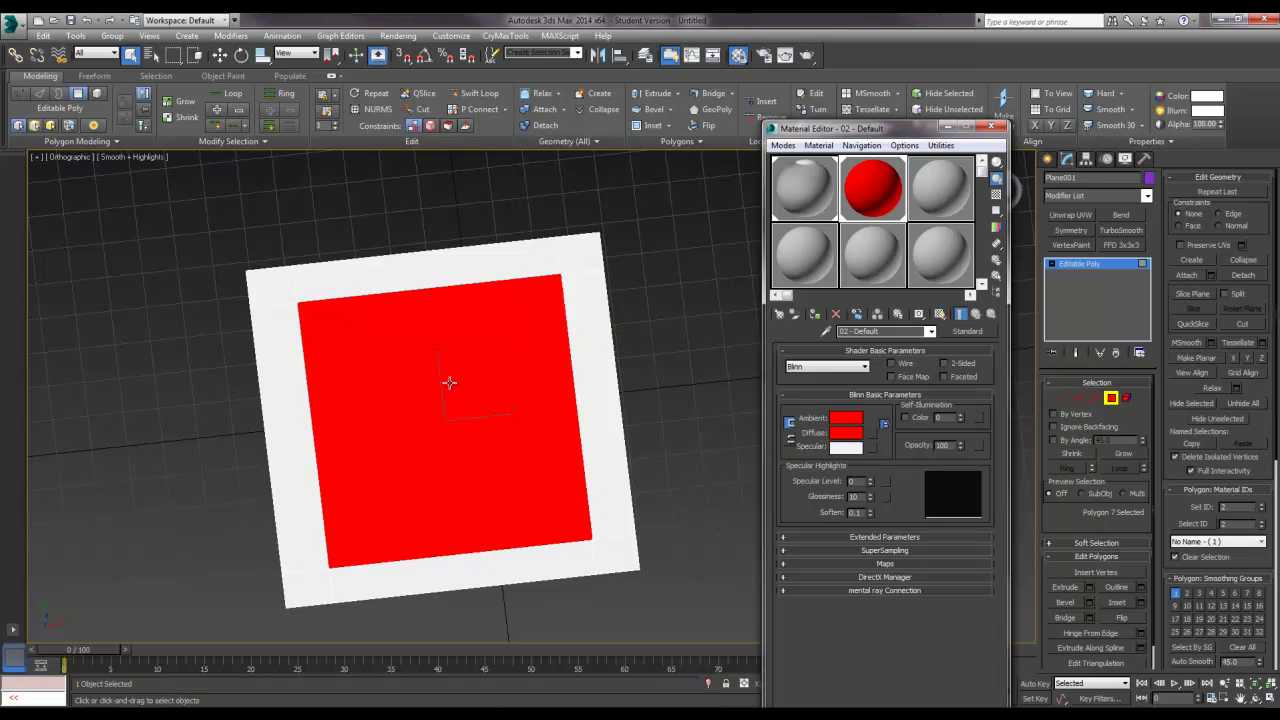
pyautogui.click(684, 404)
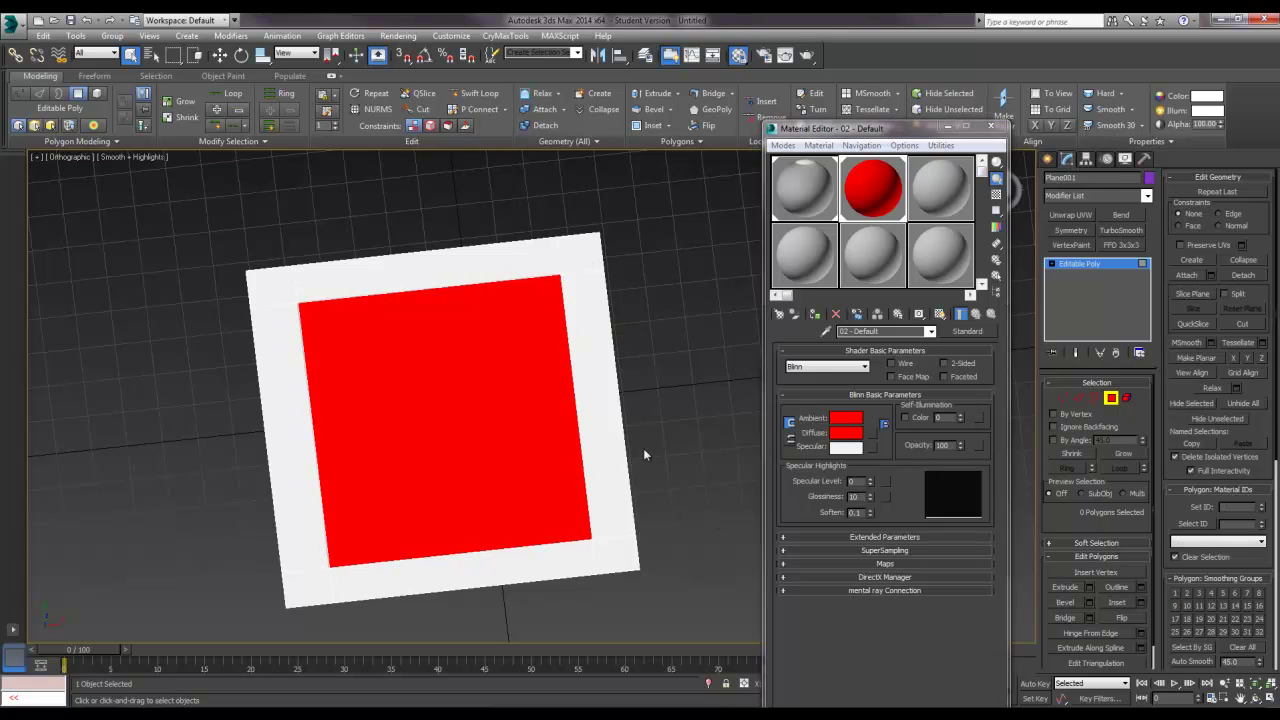
pyautogui.click(1111, 399)
pyautogui.click(660, 391)
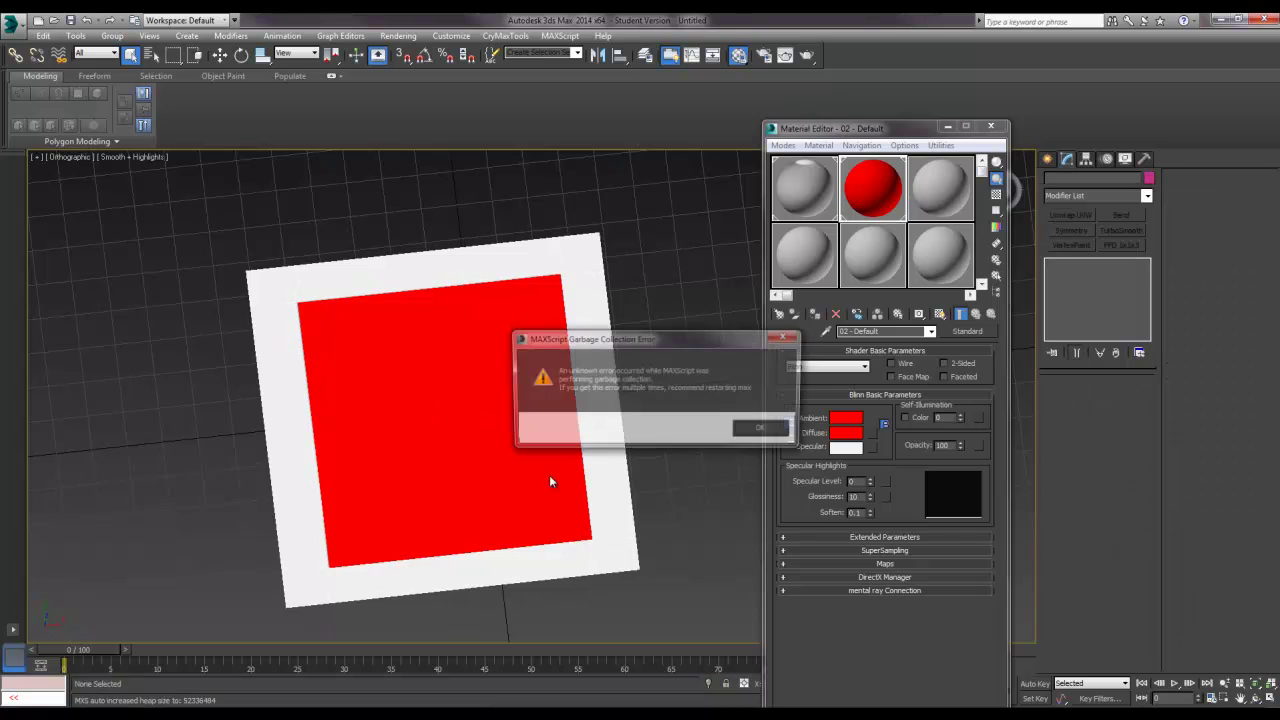
pyautogui.click(766, 432)
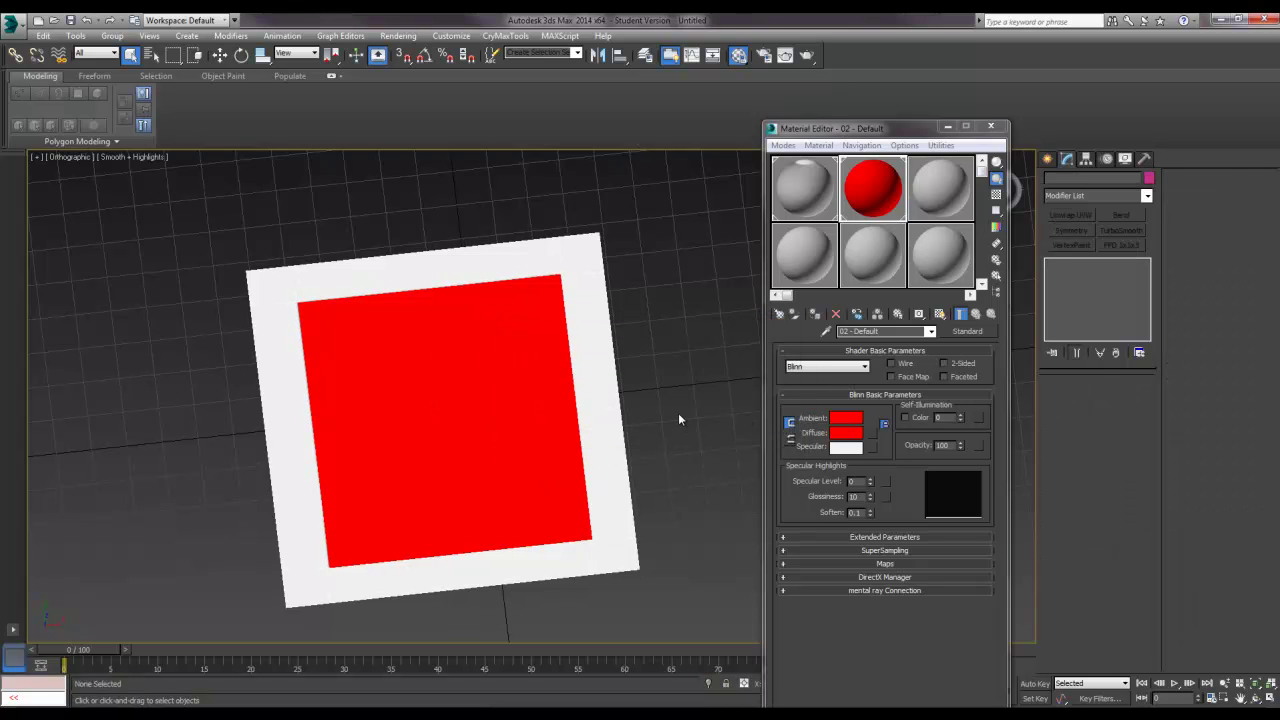
pyautogui.click(531, 325)
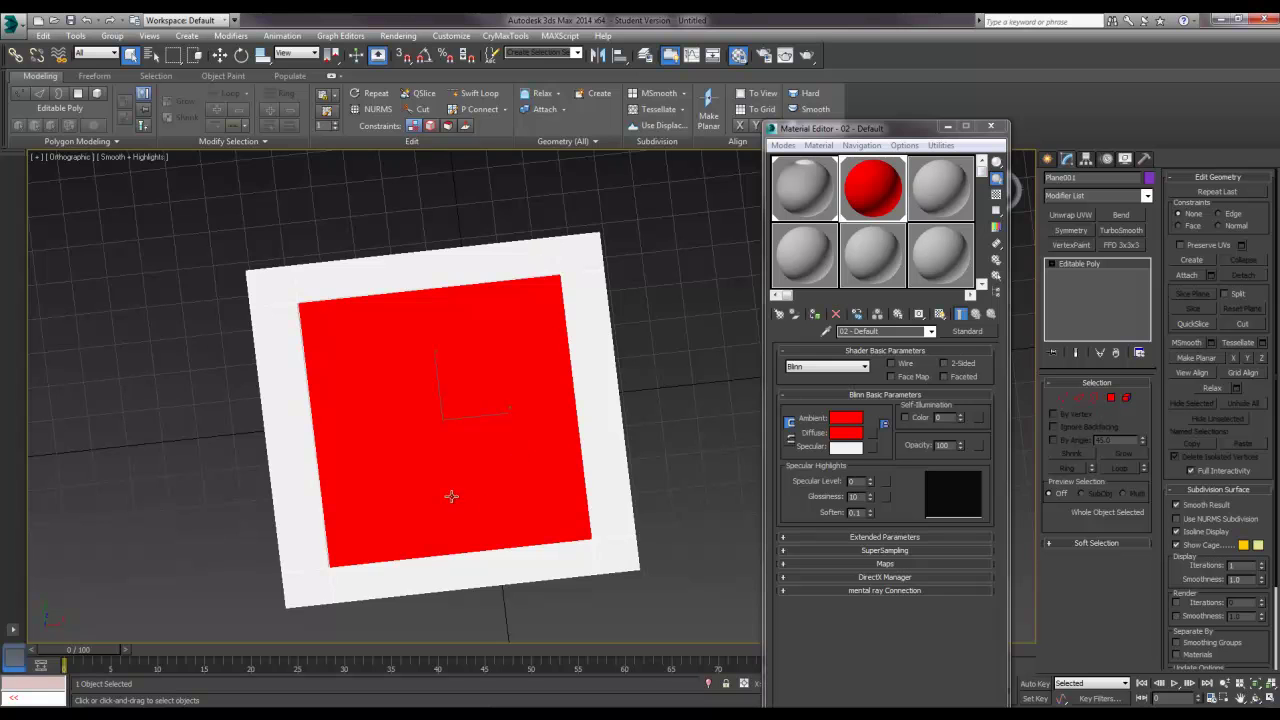
# Pick the plane's combined Multi/Sub-Object material from the object into the third material slot
pyautogui.keyDown('alt'); pyautogui.moveTo(468, 464); pyautogui.dragTo(494, 413, button='middle'); pyautogui.keyUp('alt')
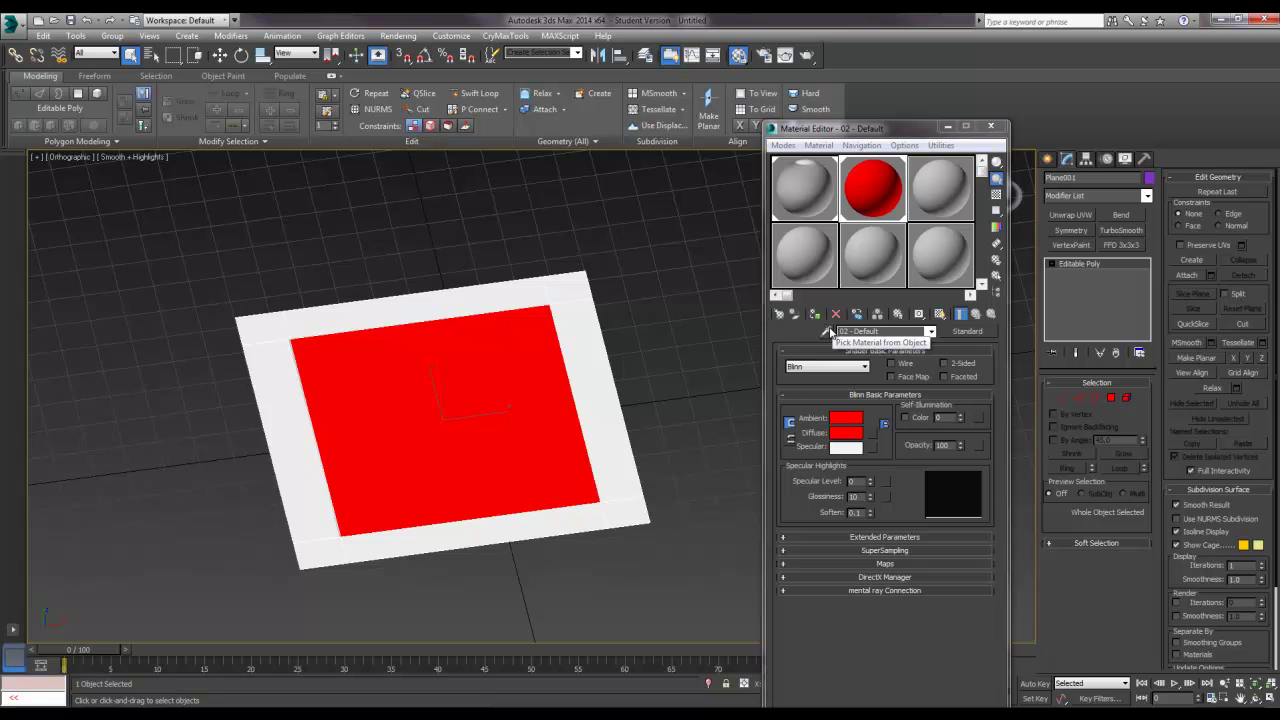
pyautogui.click(948, 210)
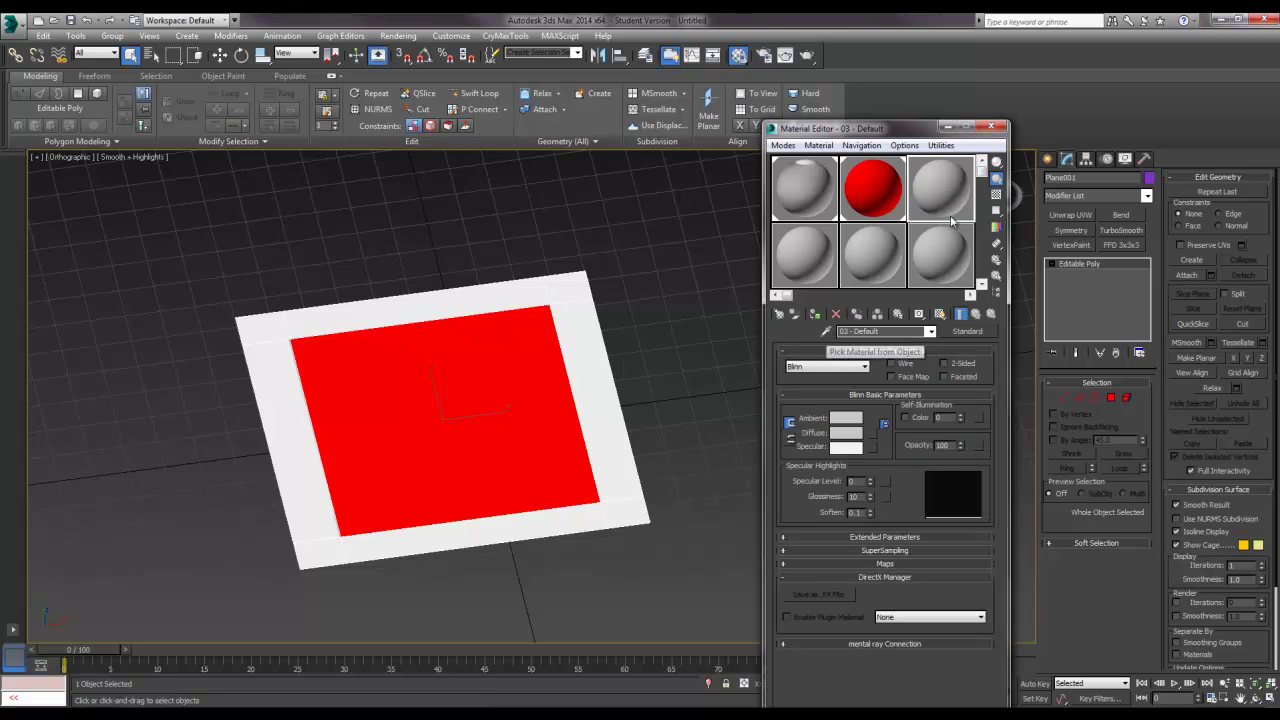
pyautogui.click(826, 331)
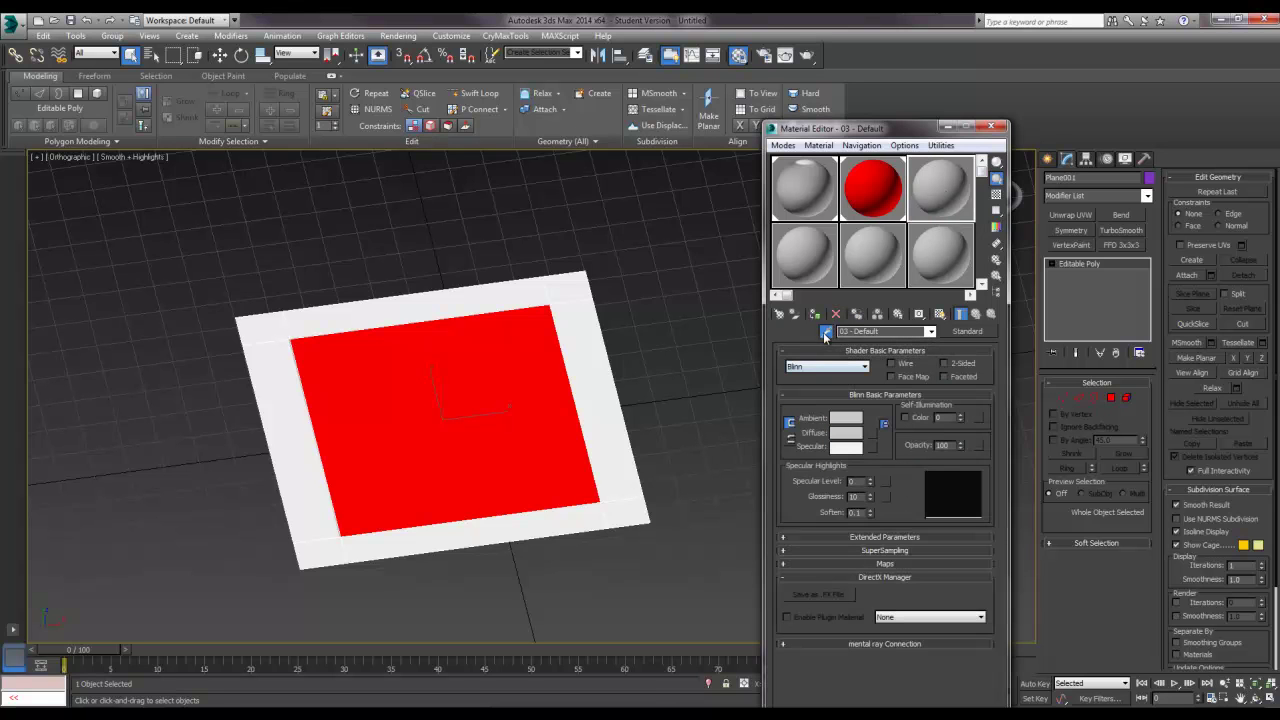
pyautogui.click(512, 370)
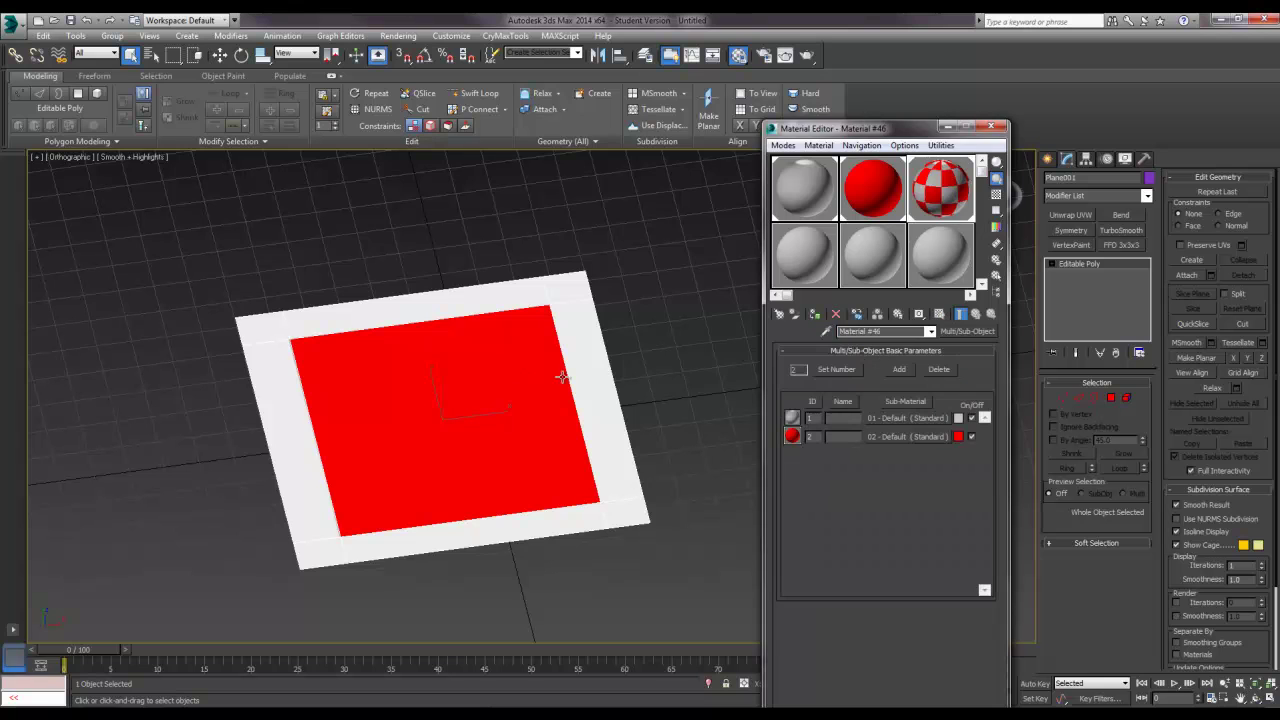
# Open an enlarged preview of the Multi/Sub-Object material and place it beside the Material Editor
pyautogui.doubleClick(935, 192)
pyautogui.moveTo(168, 90); pyautogui.dragTo(729, 192)
pyautogui.moveTo(782, 298); pyautogui.dragTo(798, 318)
pyautogui.moveTo(735, 197); pyautogui.dragTo(633, 168)
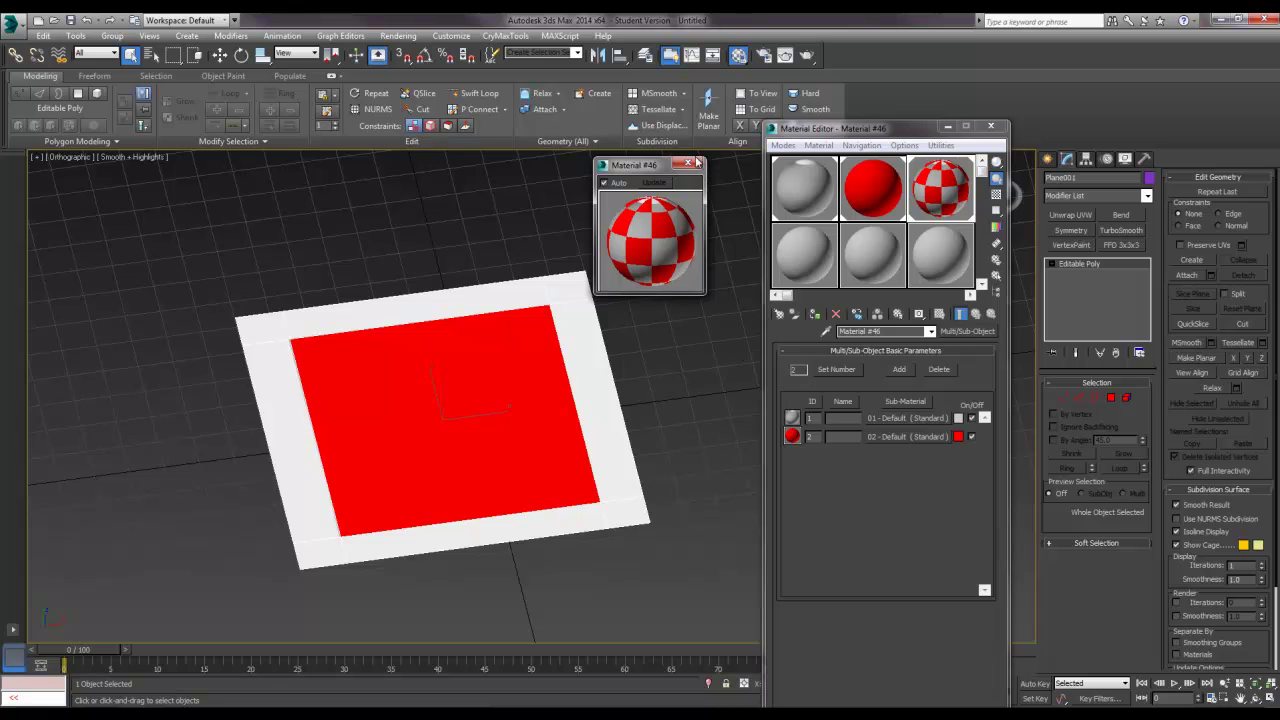
# Close the enlarged Multi/Sub-Object material preview and open the application's file commands
pyautogui.click(687, 163)
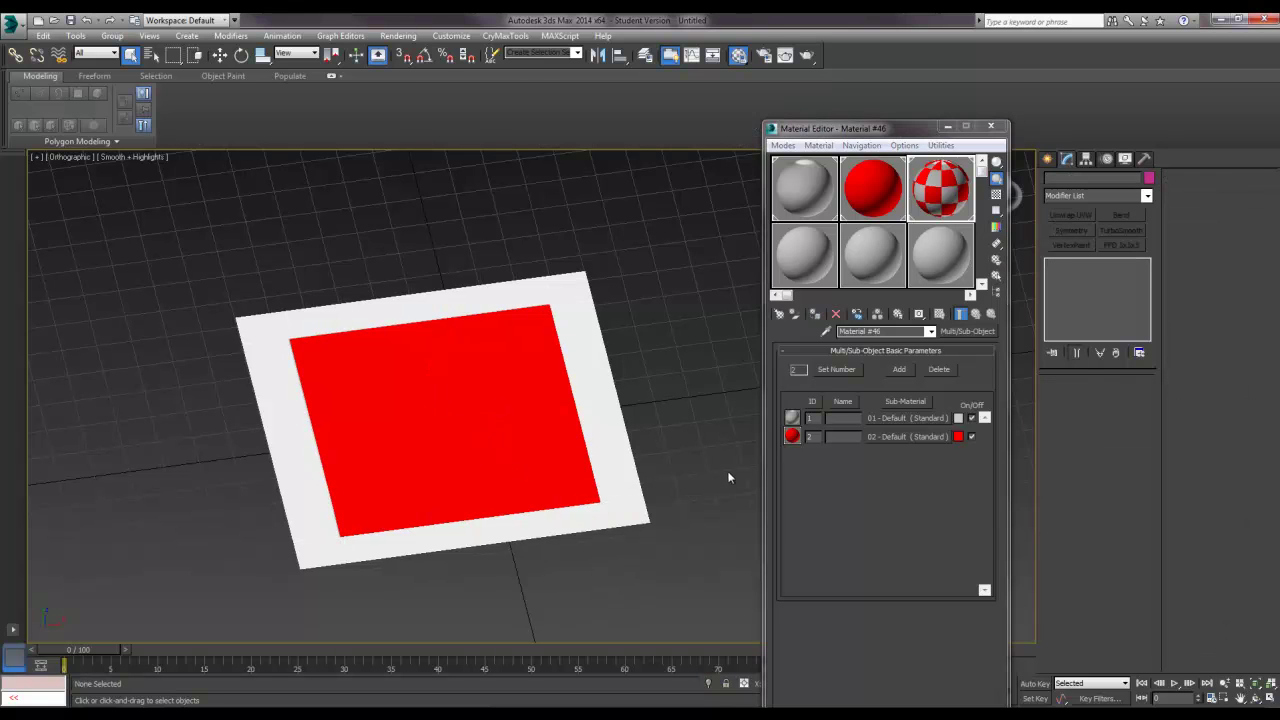
pyautogui.click(12, 21)
pyautogui.moveTo(57, 224)
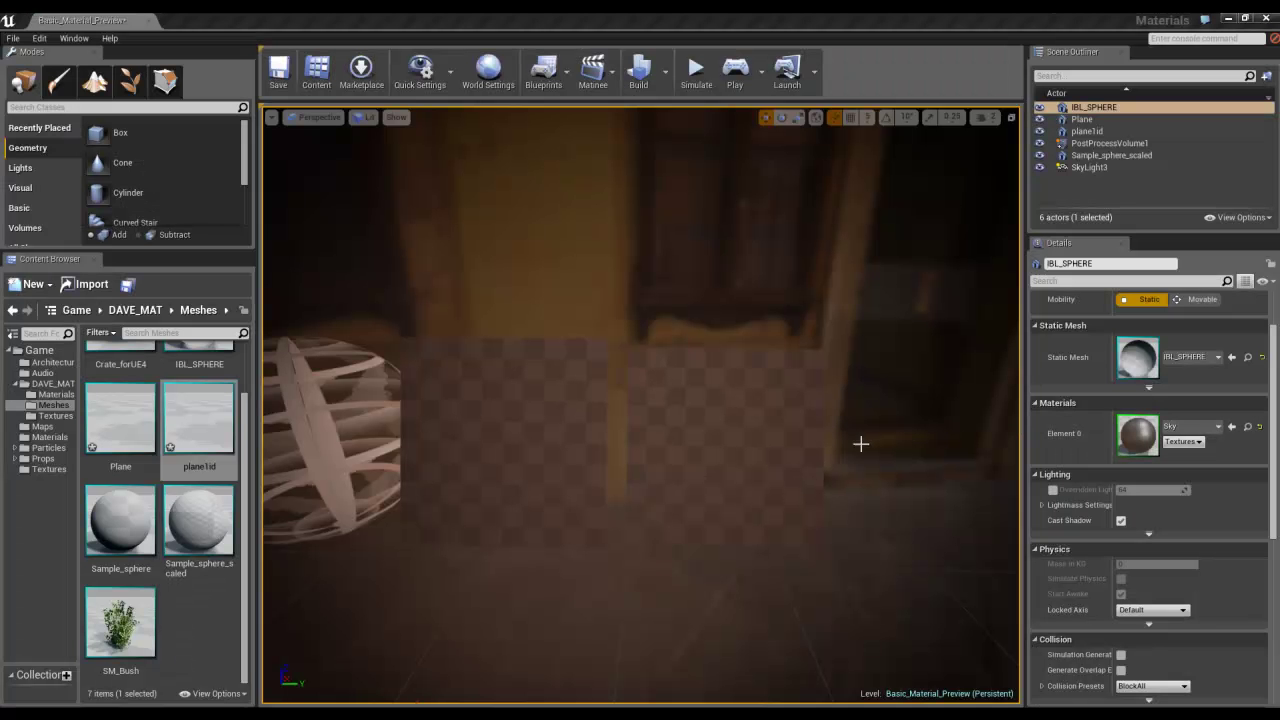
# Switch to the Unreal Editor and compare the material elements of the Plane and plane1id meshes
pyautogui.moveTo(724, 459); pyautogui.dragTo(698, 466, button='right')
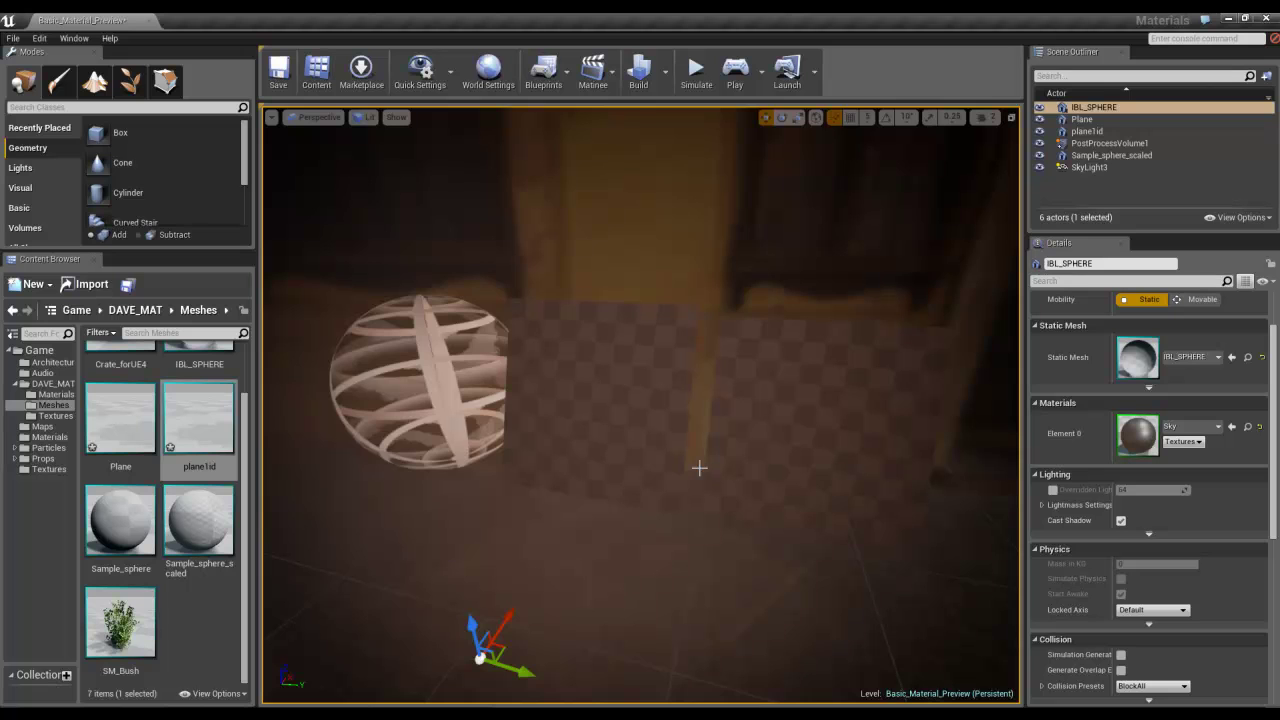
pyautogui.moveTo(760, 411)
pyautogui.mouseDown(button='right')
pyautogui.moveTo(791, 414)
pyautogui.moveTo(756, 408)
pyautogui.mouseUp(button='right')
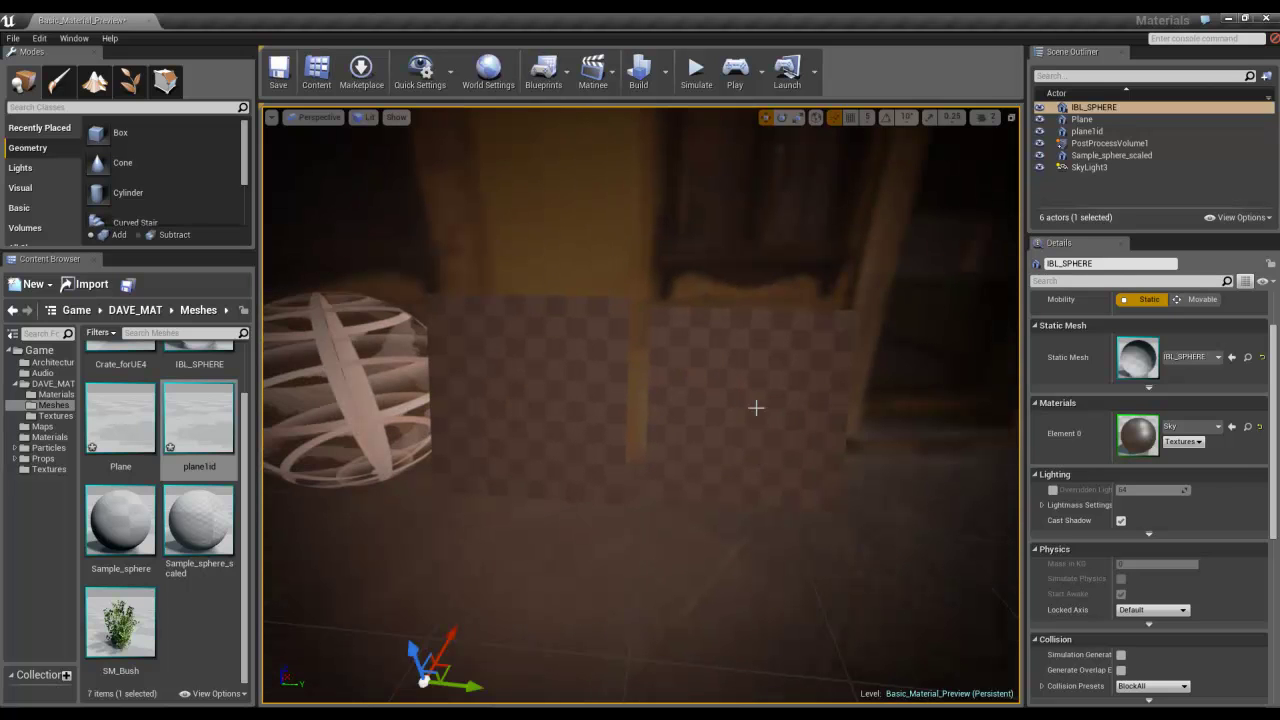
pyautogui.click(565, 381)
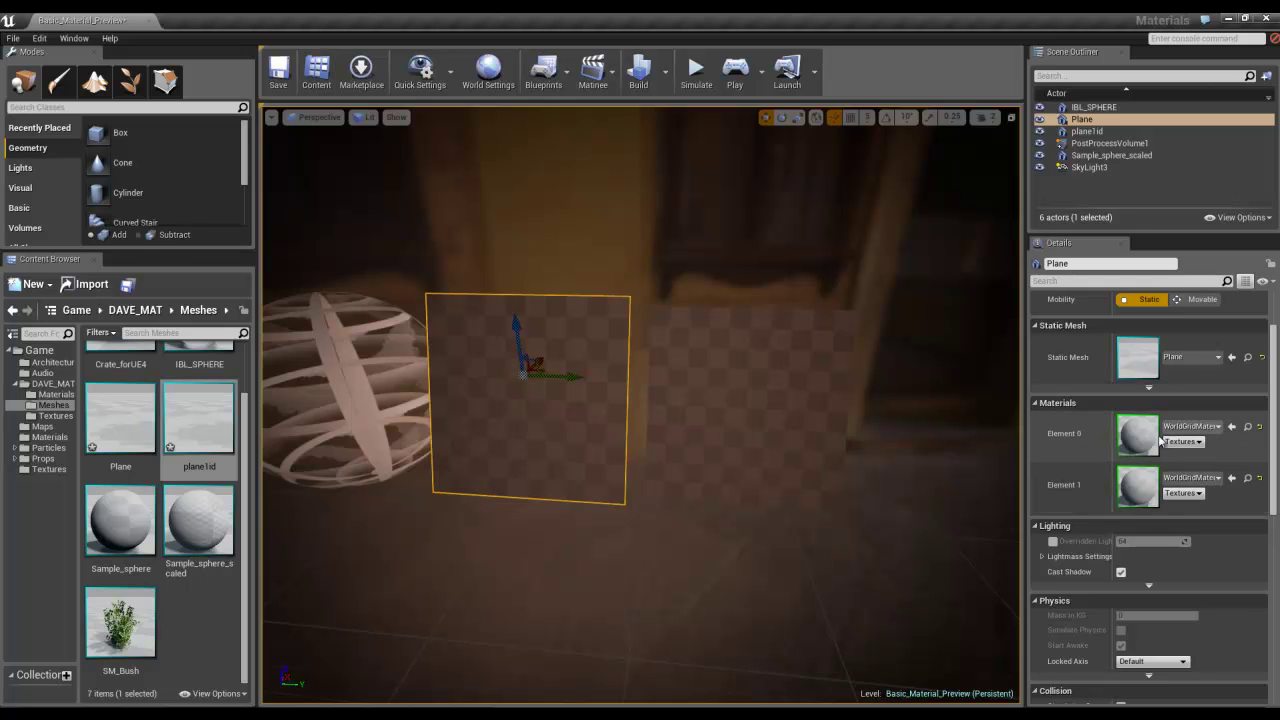
pyautogui.click(760, 380)
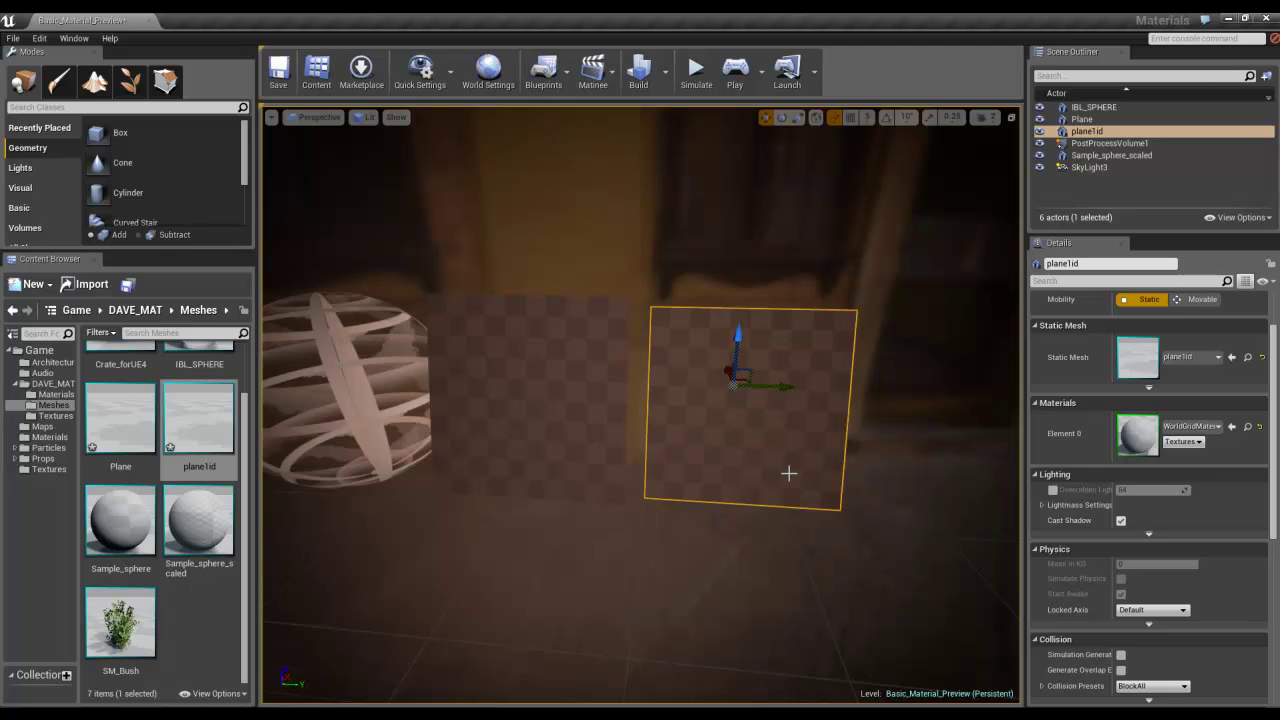
pyautogui.click(763, 542)
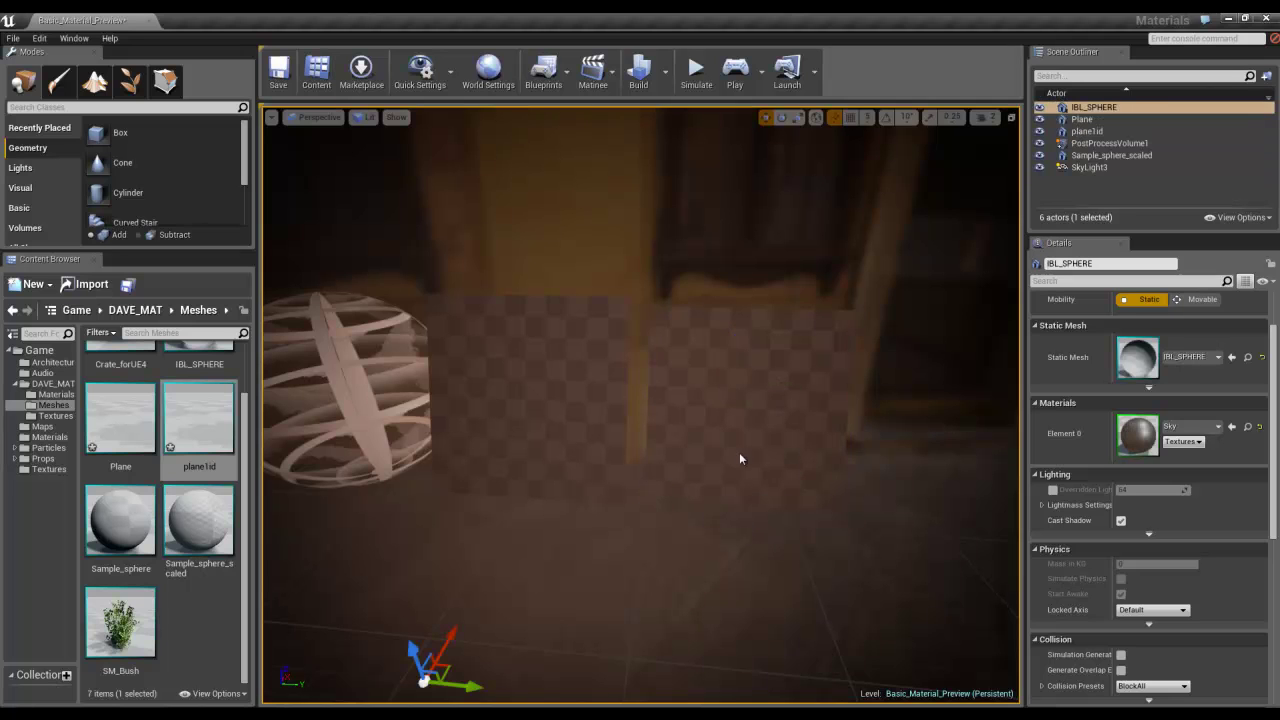
# Select the Plane mesh in the level and open the DAVE_MAT Materials folder in the Content Browser
pyautogui.click(571, 400)
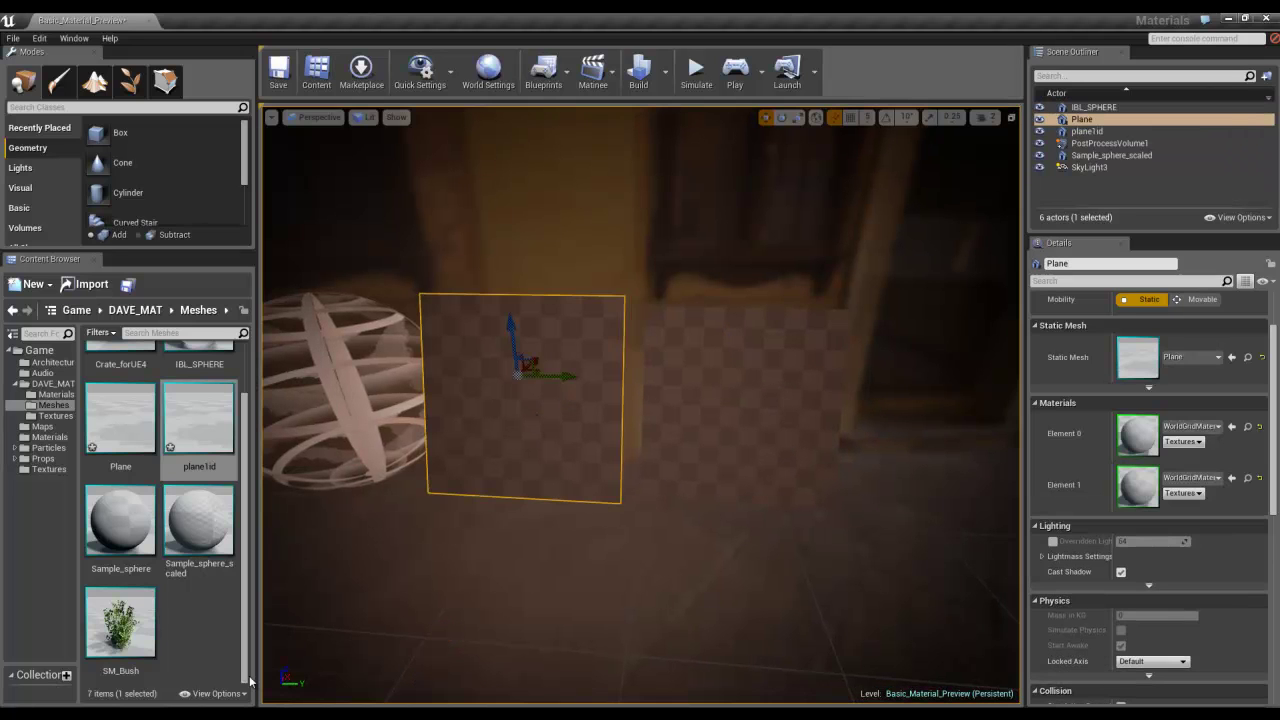
pyautogui.click(191, 608)
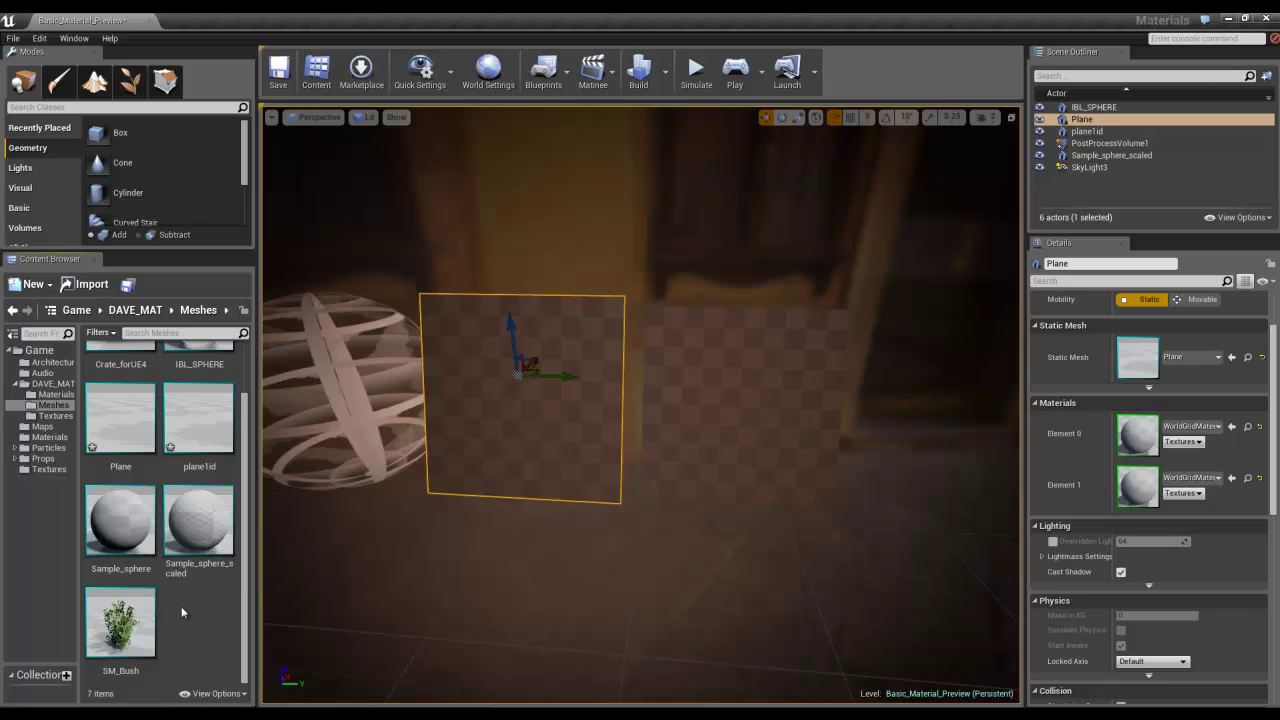
pyautogui.rightClick(181, 606)
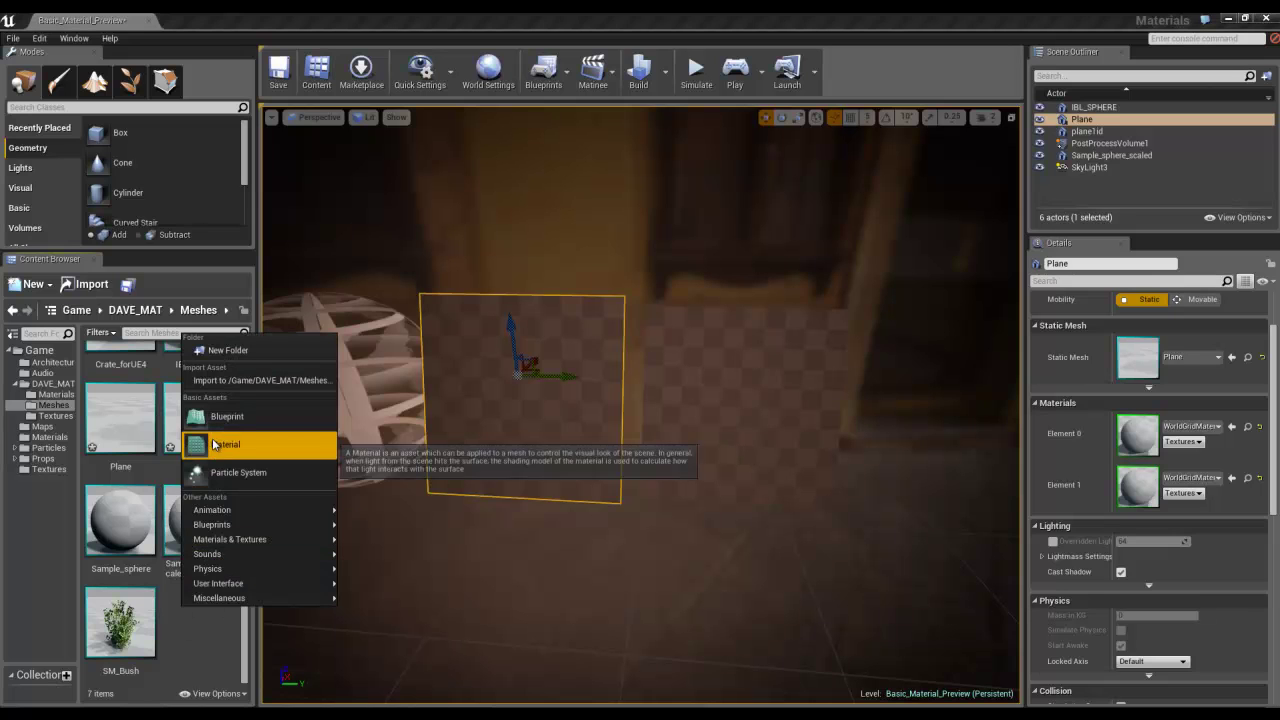
pyautogui.click(55, 416)
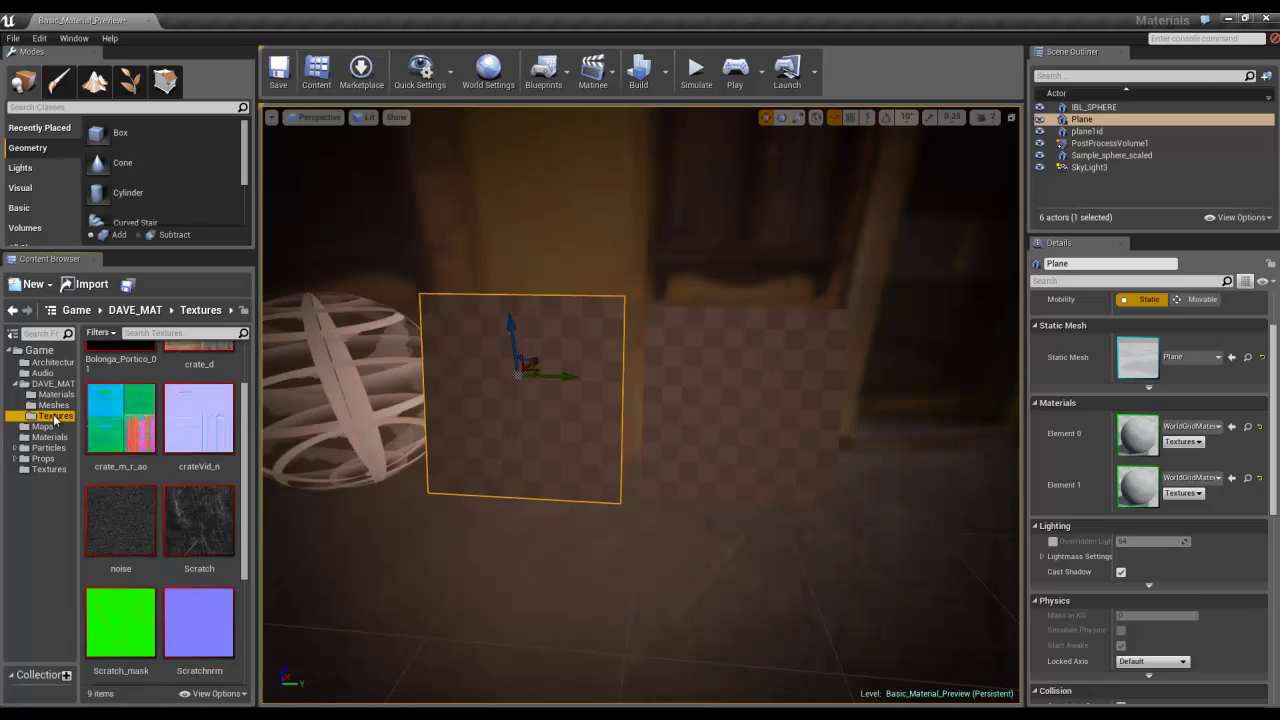
pyautogui.click(55, 394)
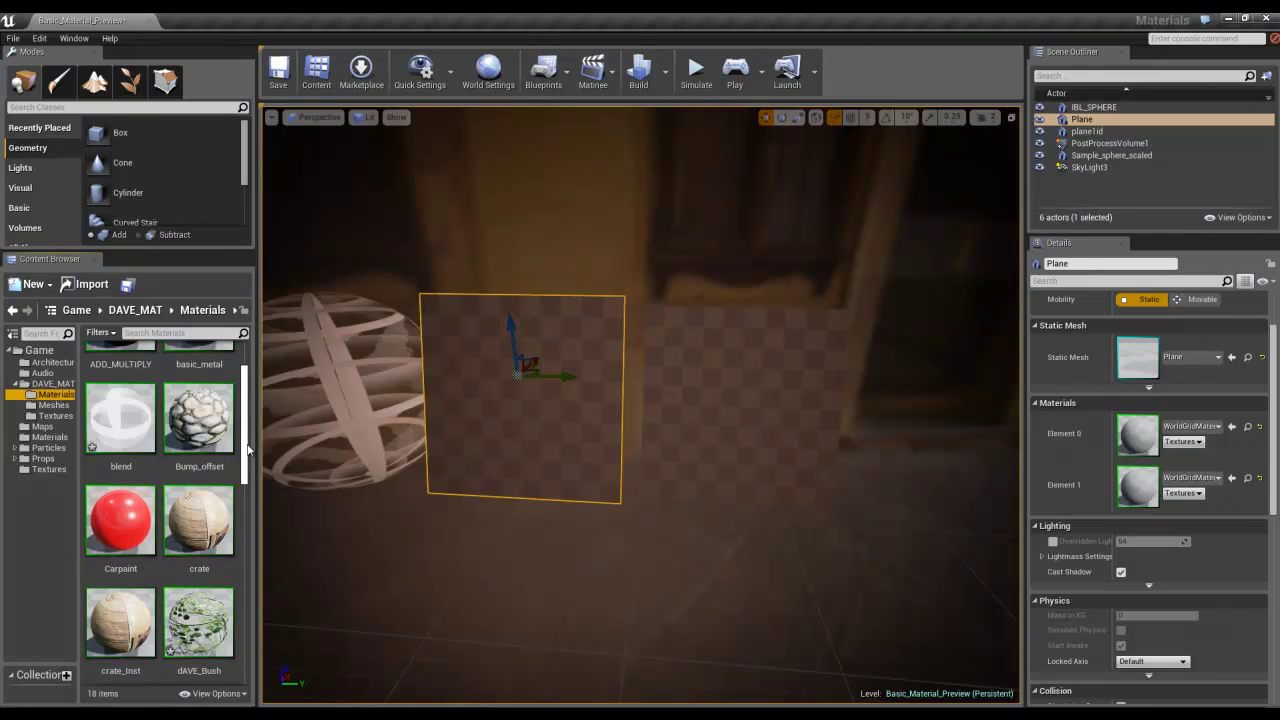
pyautogui.moveTo(246, 448); pyautogui.dragTo(256, 672)
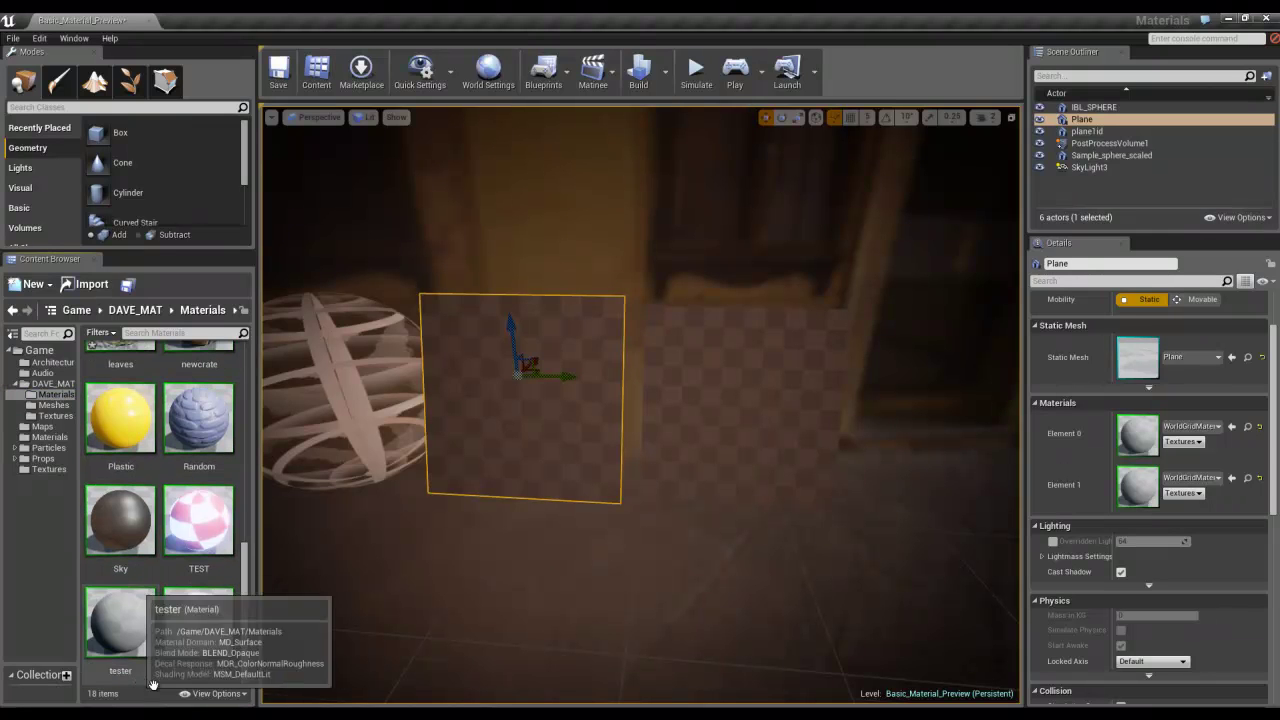
pyautogui.rightClick(125, 620)
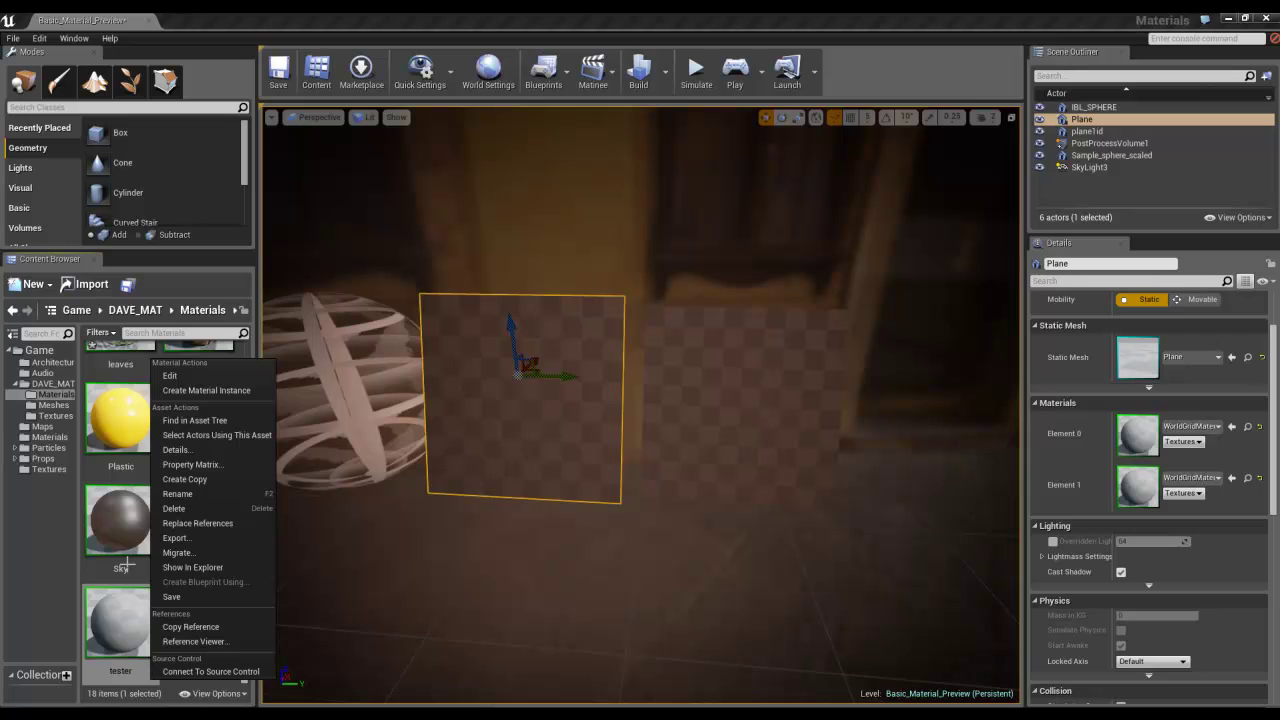
# Create a new material named Plane_nb in the DAVE_MAT Materials folder
pyautogui.click(30, 284)
pyautogui.click(49, 406)
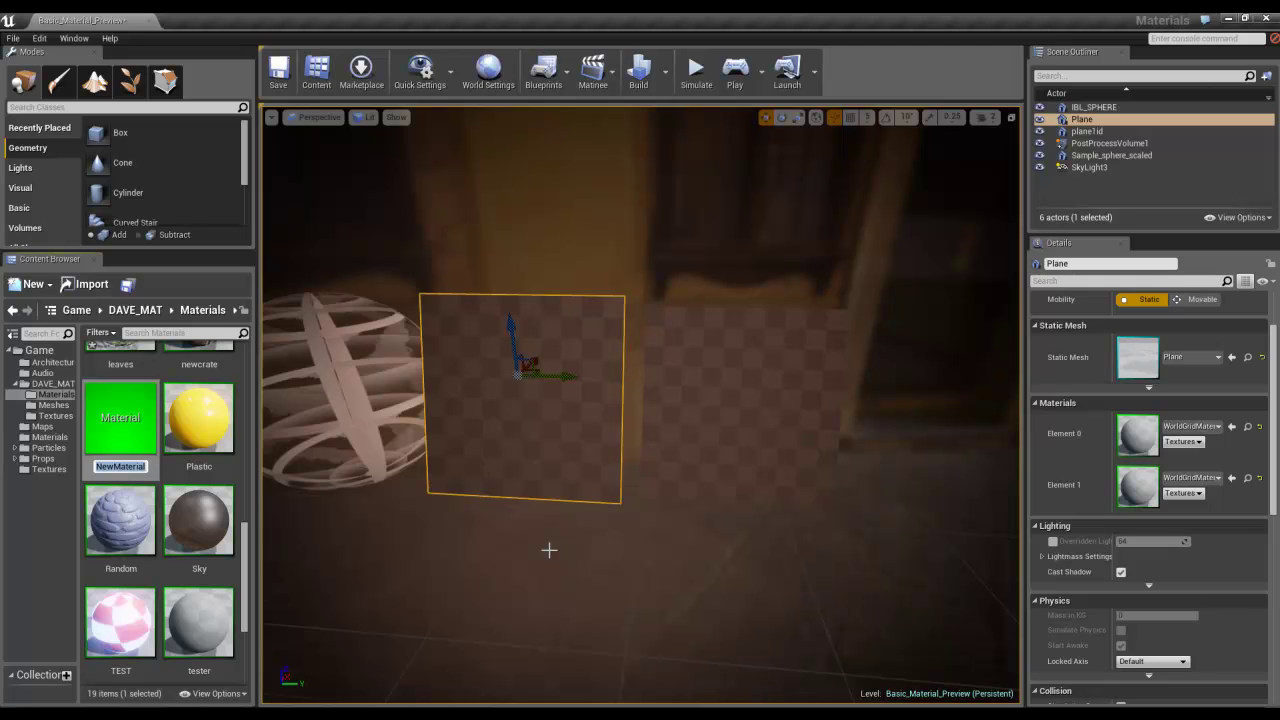
pyautogui.write('n')
pyautogui.press('BackSpace')
pyautogui.write('Plane_nb')
pyautogui.press('Return')
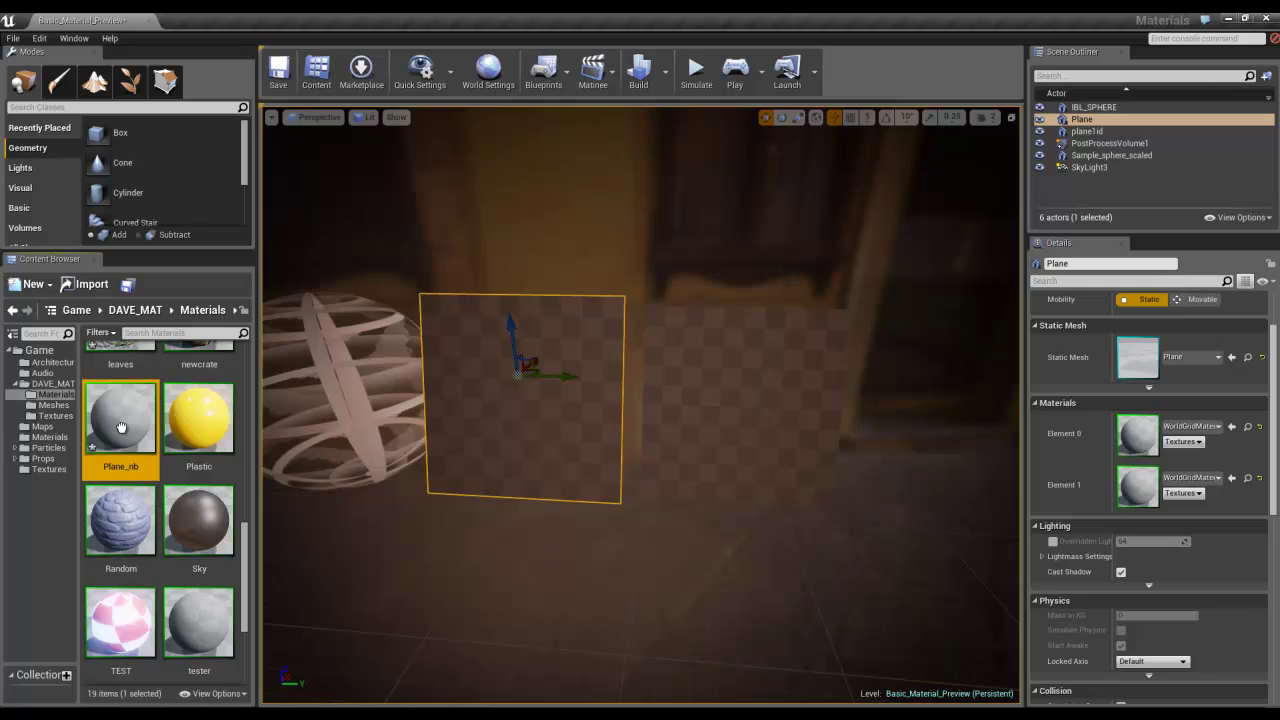
# Open Plane_nb for editing, show the Game Textures folder, and move the editor window clear of the Content Browser
pyautogui.moveTo(119, 413)
pyautogui.mouseDown()
pyautogui.moveTo(503, 393)
pyautogui.moveTo(124, 410)
pyautogui.mouseUp()
pyautogui.doubleClick(126, 411)
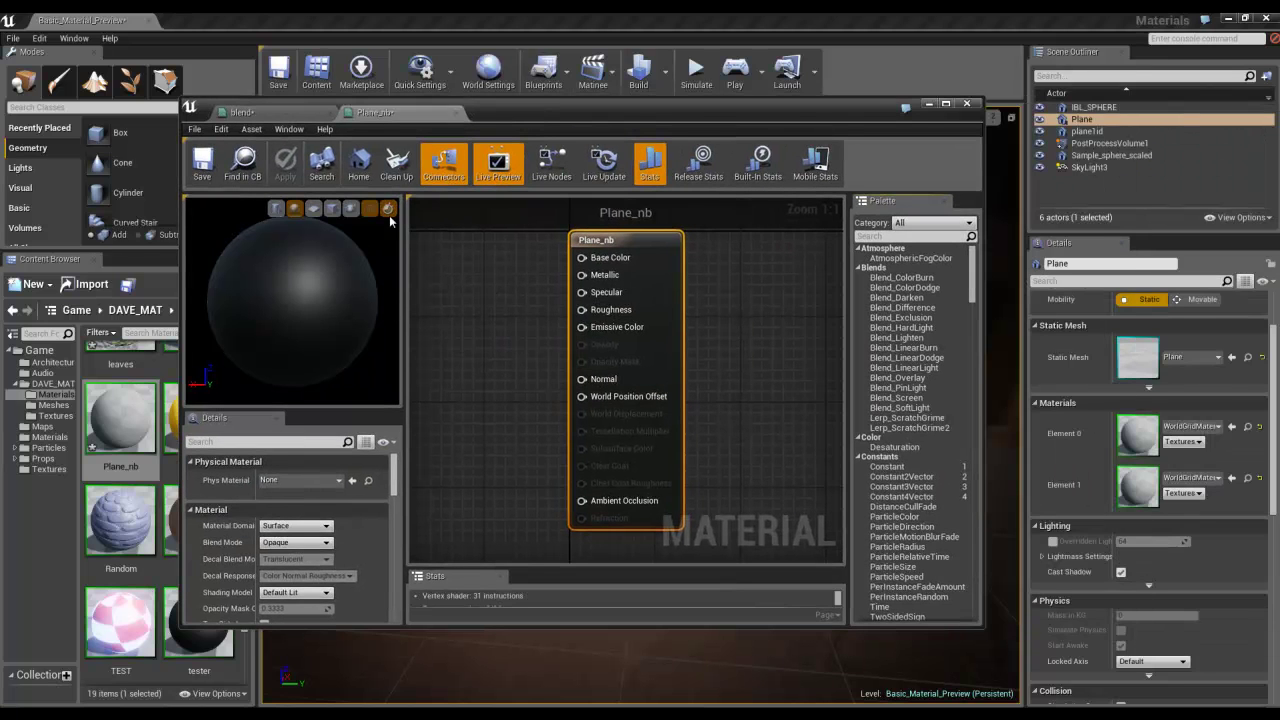
pyautogui.click(47, 470)
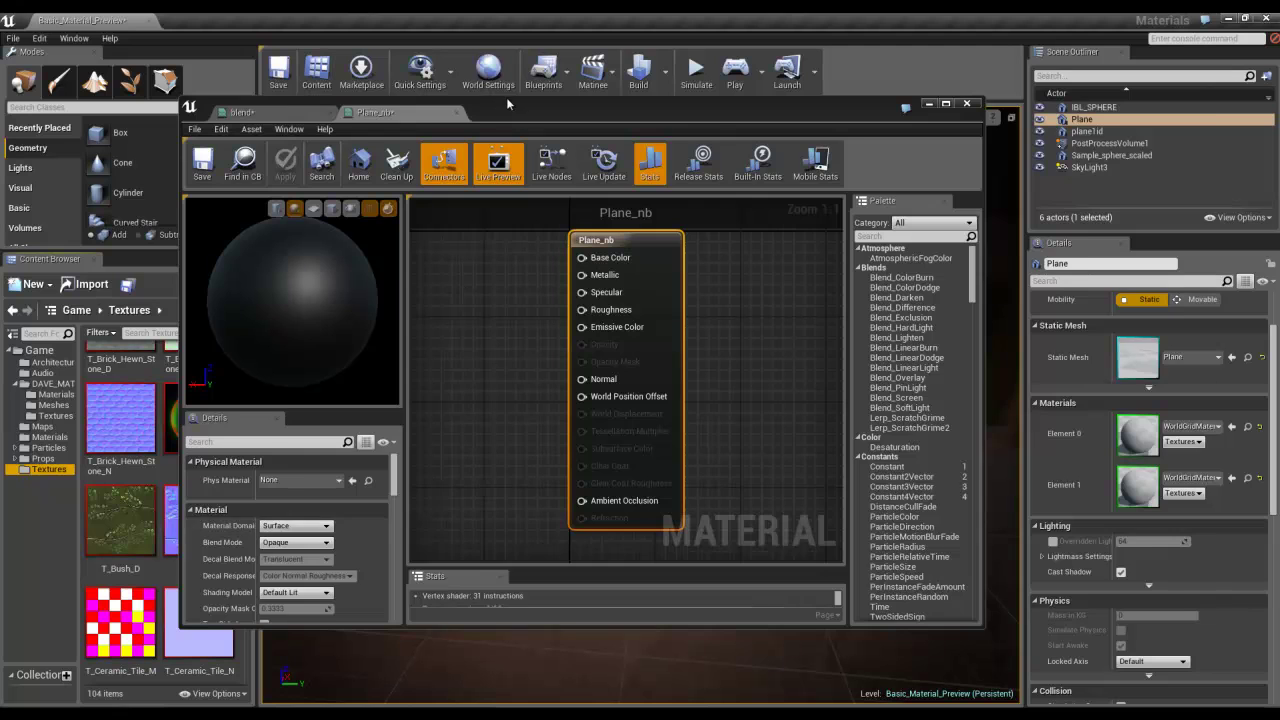
pyautogui.moveTo(499, 109); pyautogui.dragTo(727, 101)
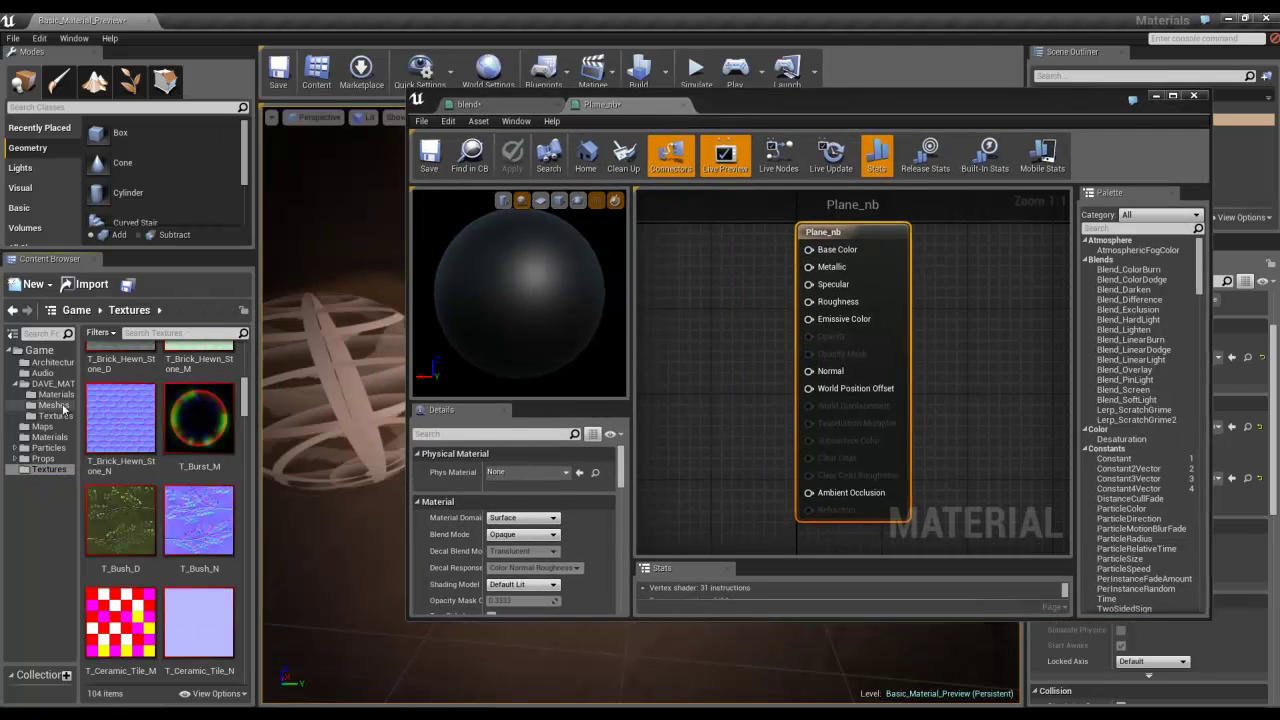
# Add the Window texture from the Game Textures folder to Plane_nb, connect its red output to Base Color, and apply the material
pyautogui.click(55, 415)
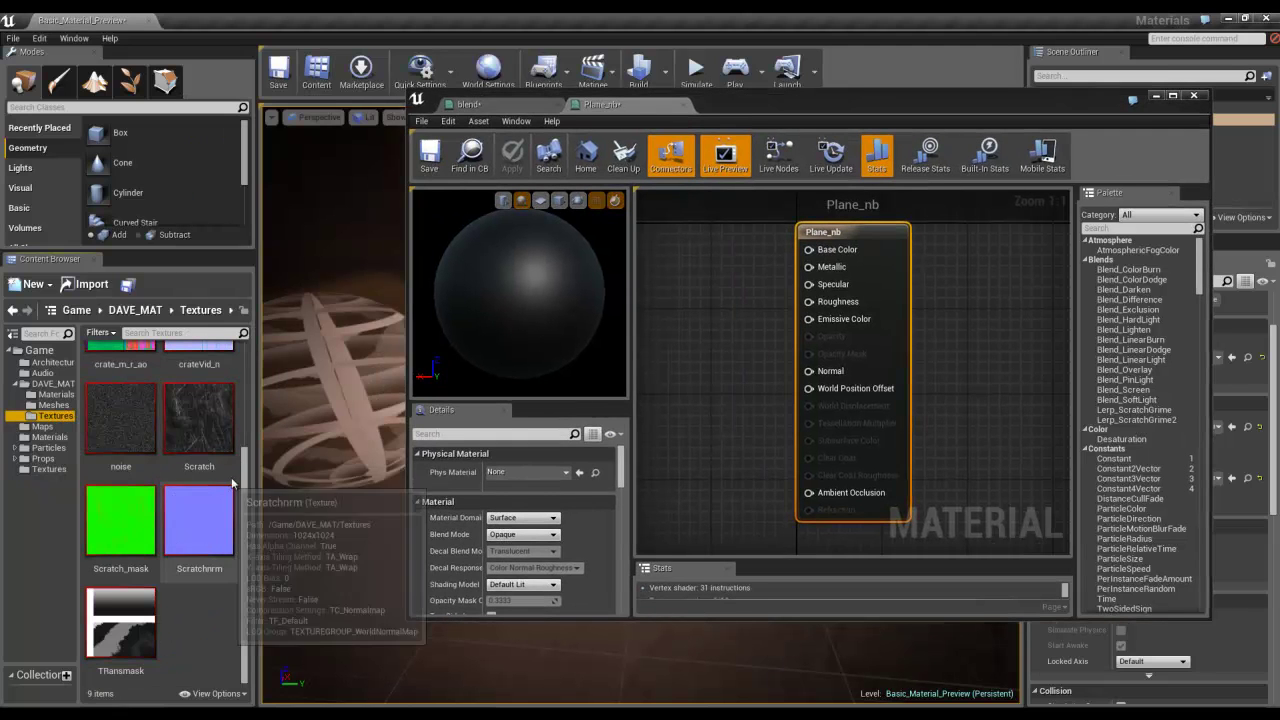
pyautogui.scroll(3, 160, 470)
pyautogui.scroll(-4, 160, 470)
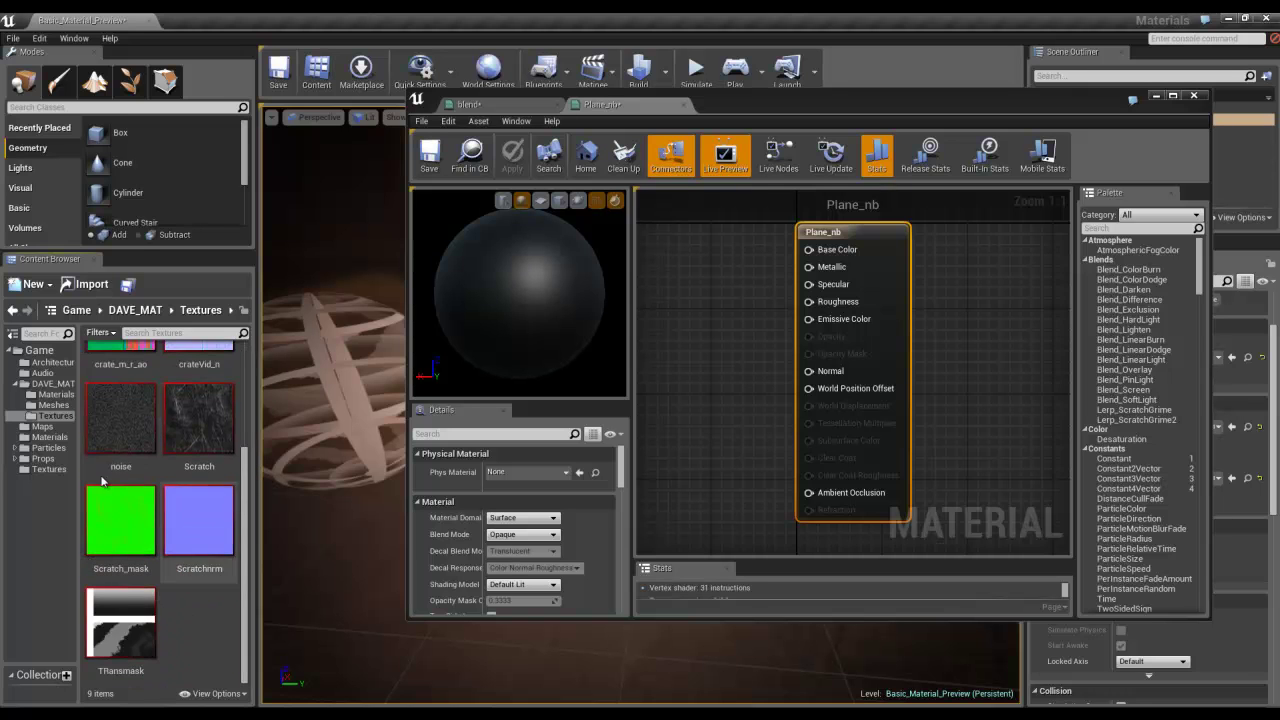
pyautogui.click(48, 469)
pyautogui.moveTo(244, 367); pyautogui.dragTo(242, 678)
pyautogui.moveTo(199, 622); pyautogui.dragTo(810, 255)
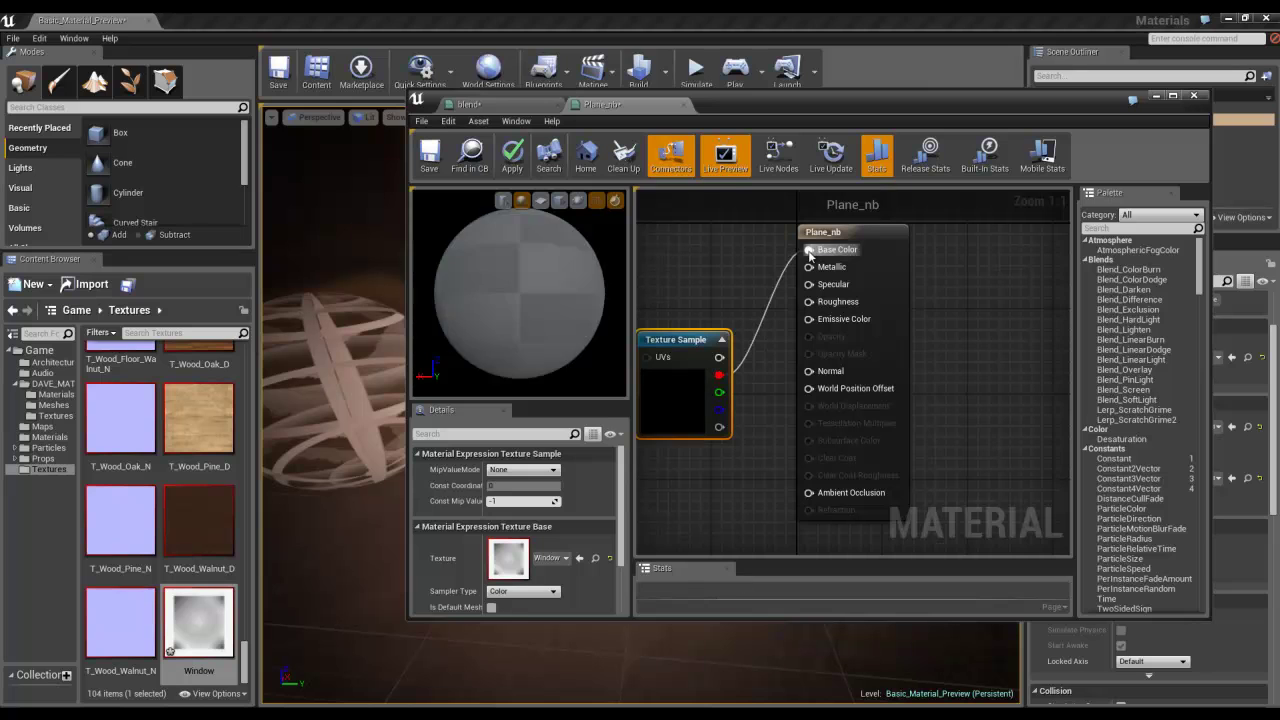
pyautogui.click(511, 155)
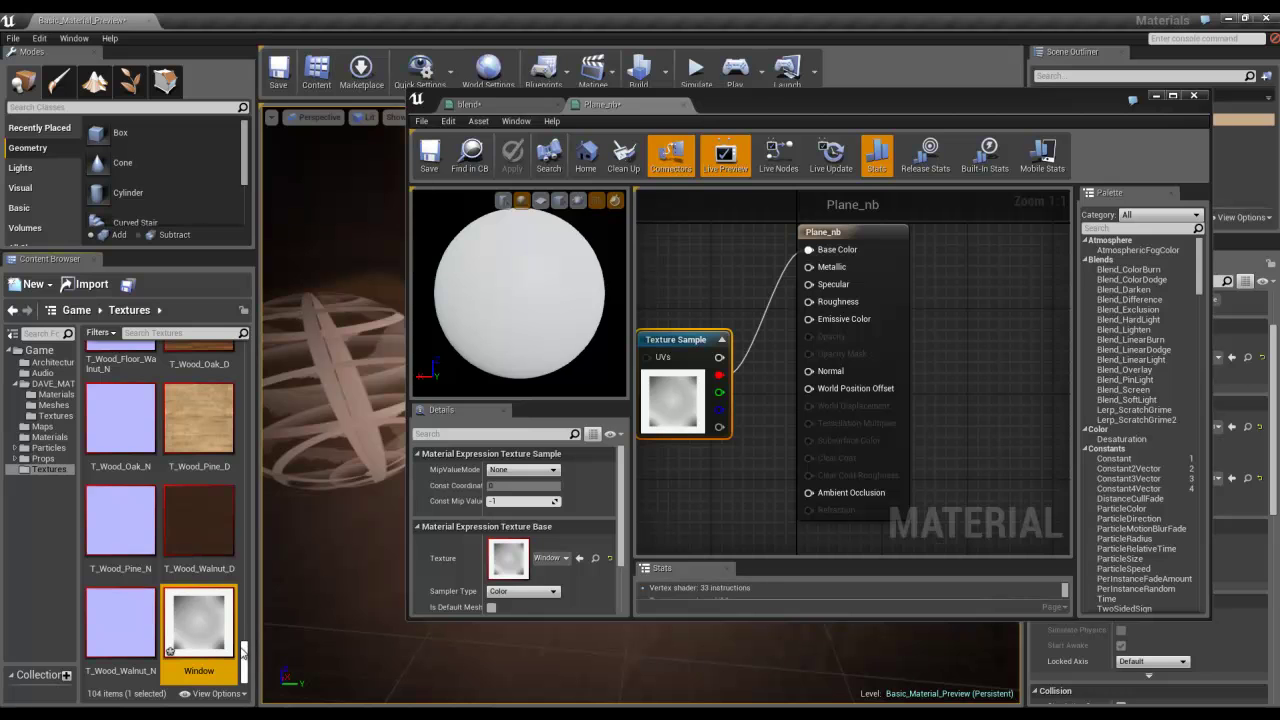
# Assign Plane_nb from the DAVE_MAT Materials folder to Element 0 of the selected Plane mesh
pyautogui.click(55, 395)
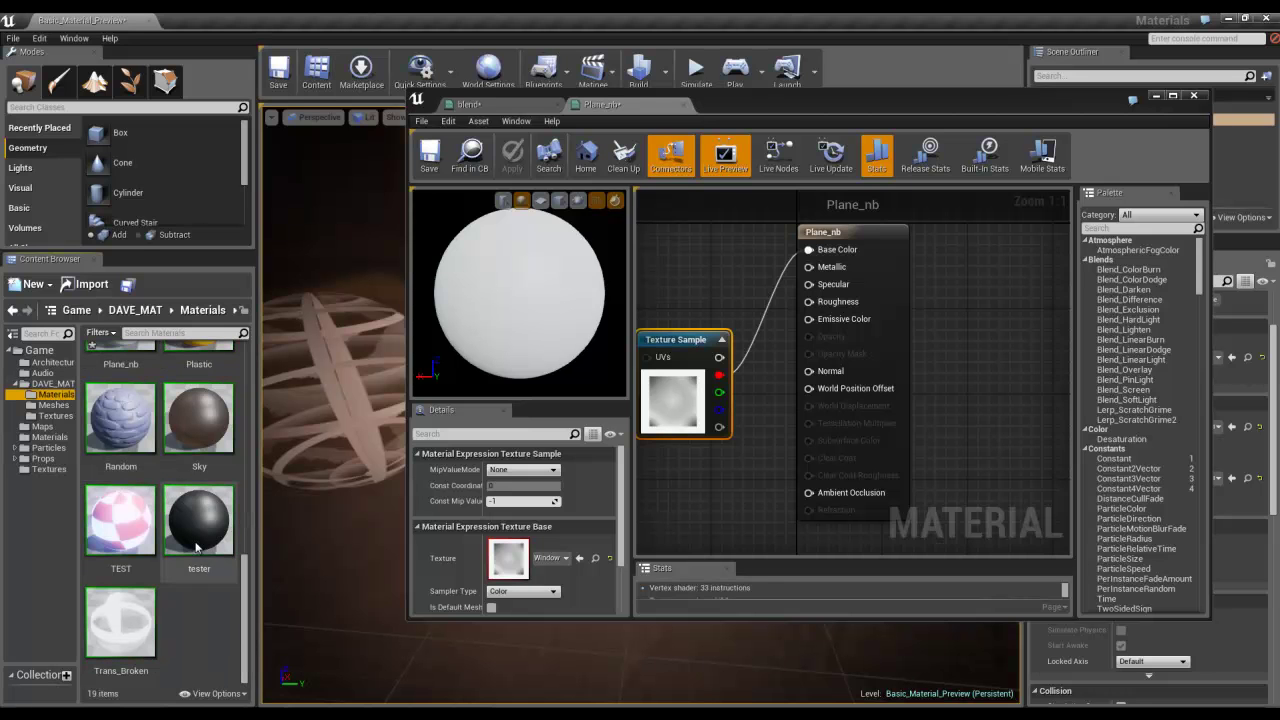
pyautogui.moveTo(244, 573); pyautogui.dragTo(246, 475)
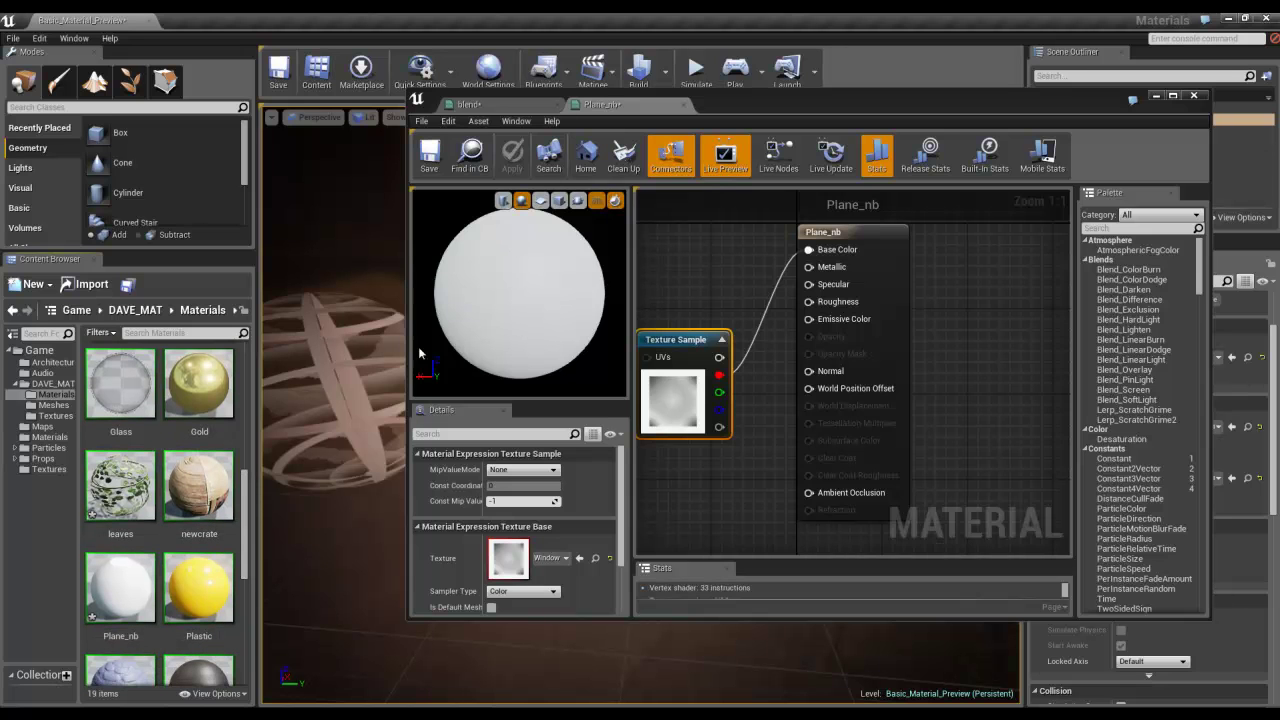
pyautogui.moveTo(848, 99); pyautogui.dragTo(1279, 99)
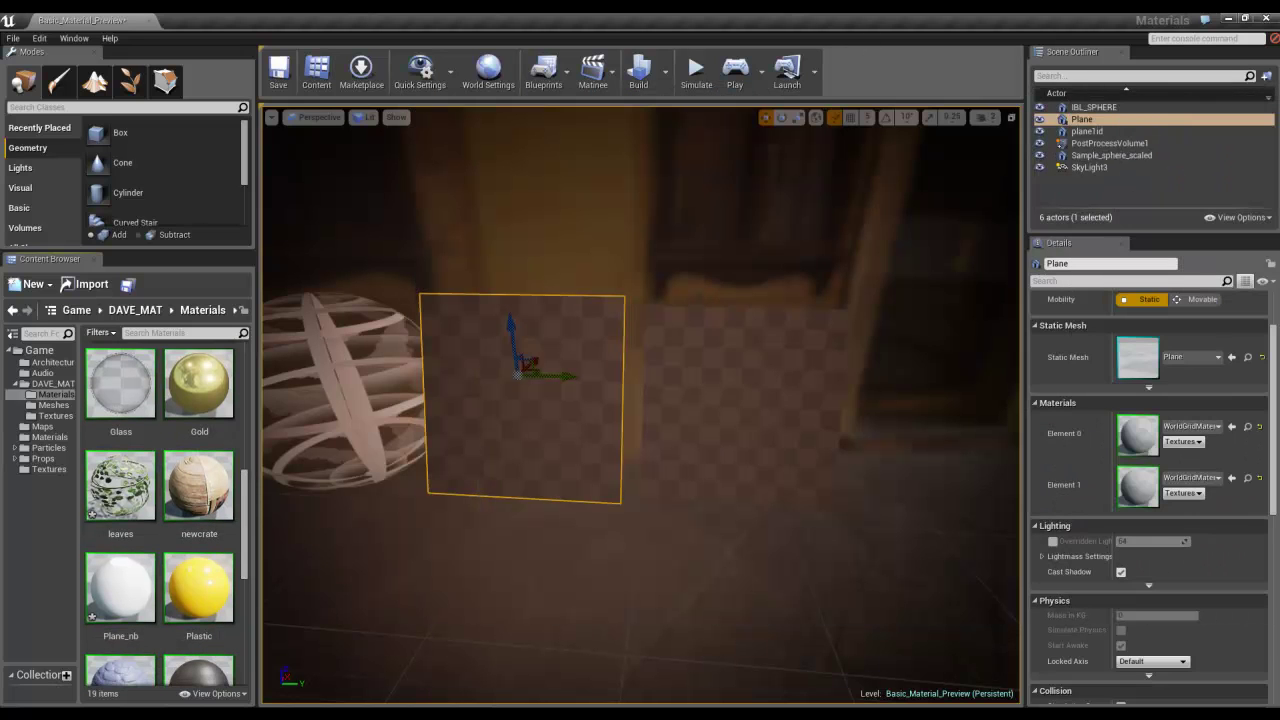
pyautogui.moveTo(120, 590); pyautogui.dragTo(1214, 435)
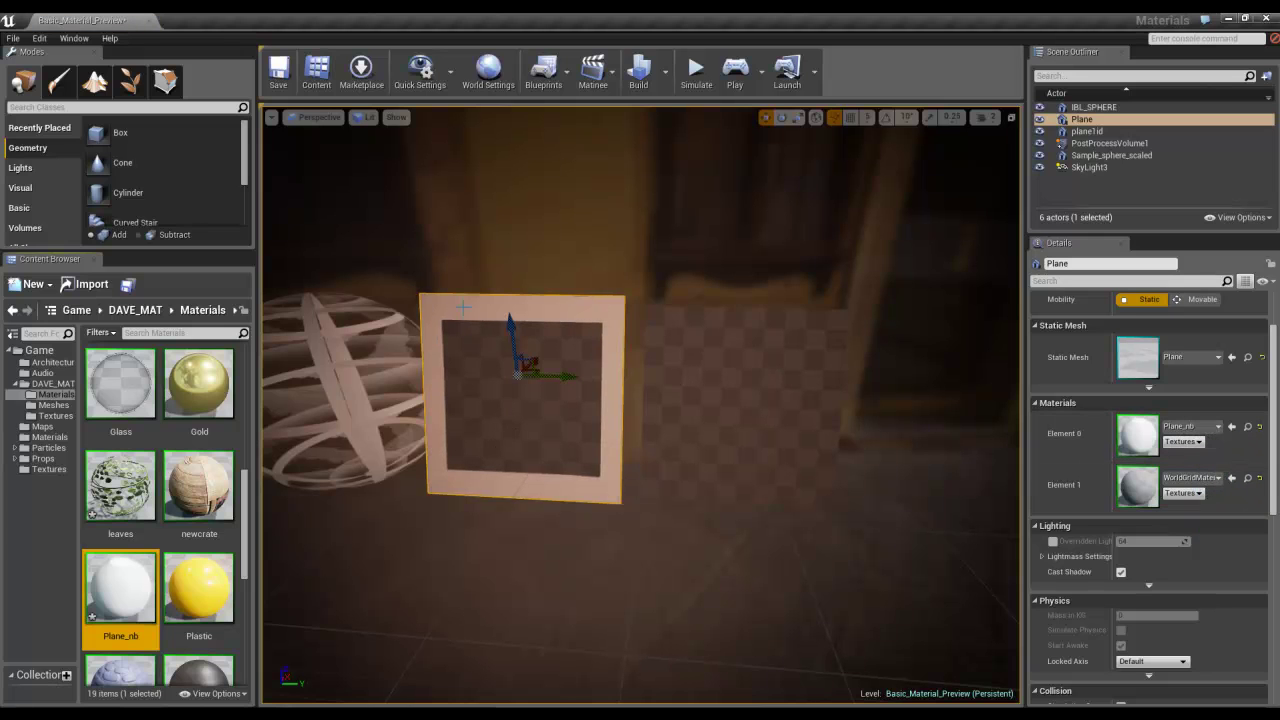
pyautogui.moveTo(531, 460); pyautogui.dragTo(520, 434, button='right')
pyautogui.scroll(3, 539, 526)
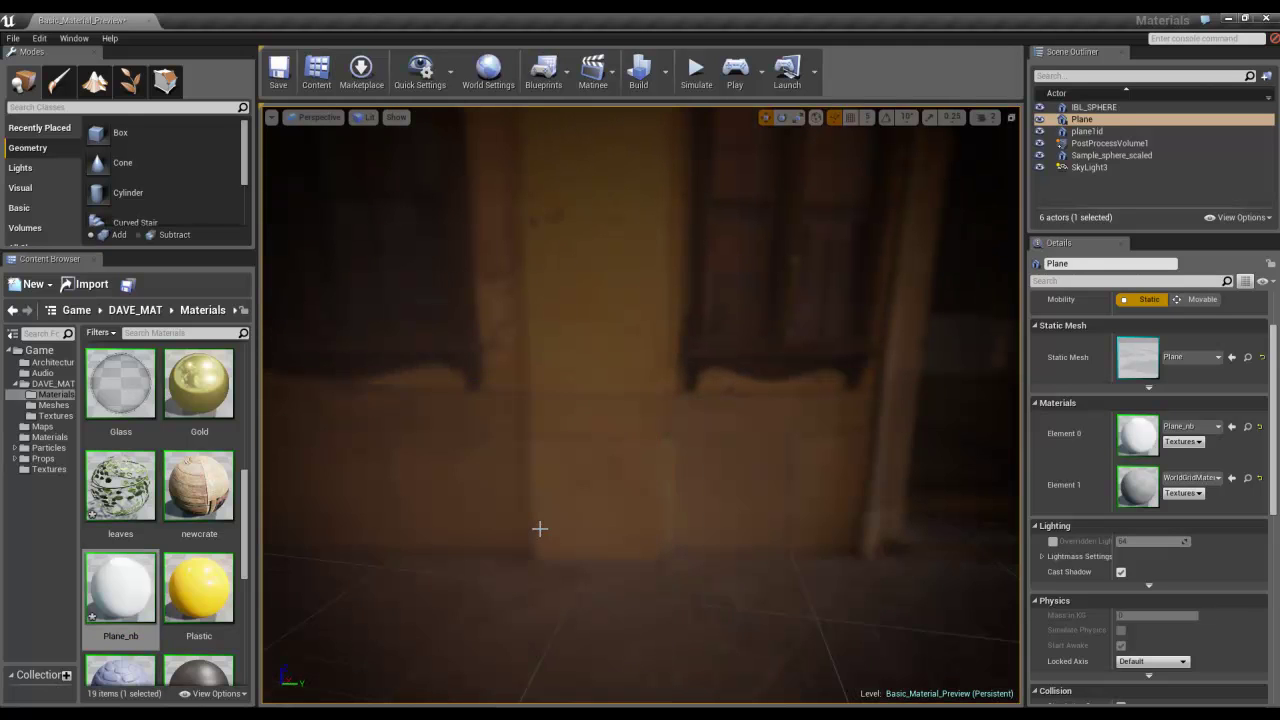
pyautogui.scroll(-3, 539, 528)
pyautogui.moveTo(552, 550); pyautogui.dragTo(551, 554, button='right')
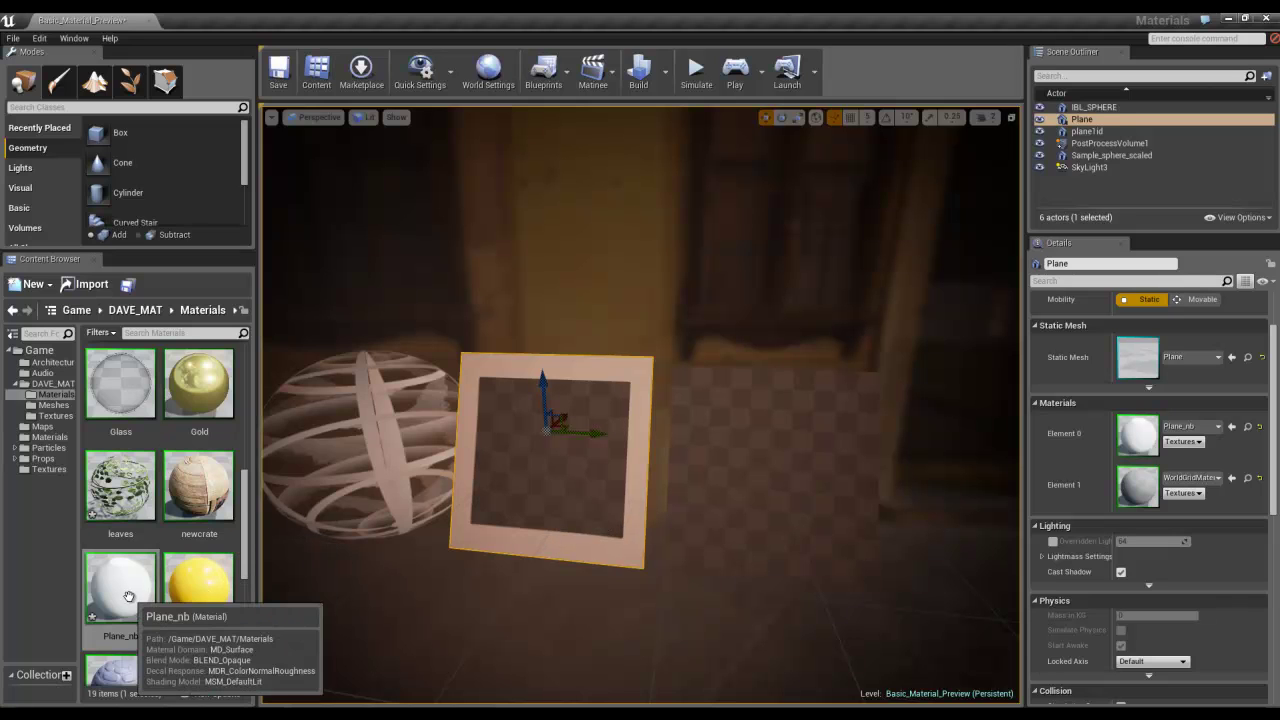
# Create a copy of the Plane_nb material and name it Plane_blend
pyautogui.scroll(-3, 130, 602)
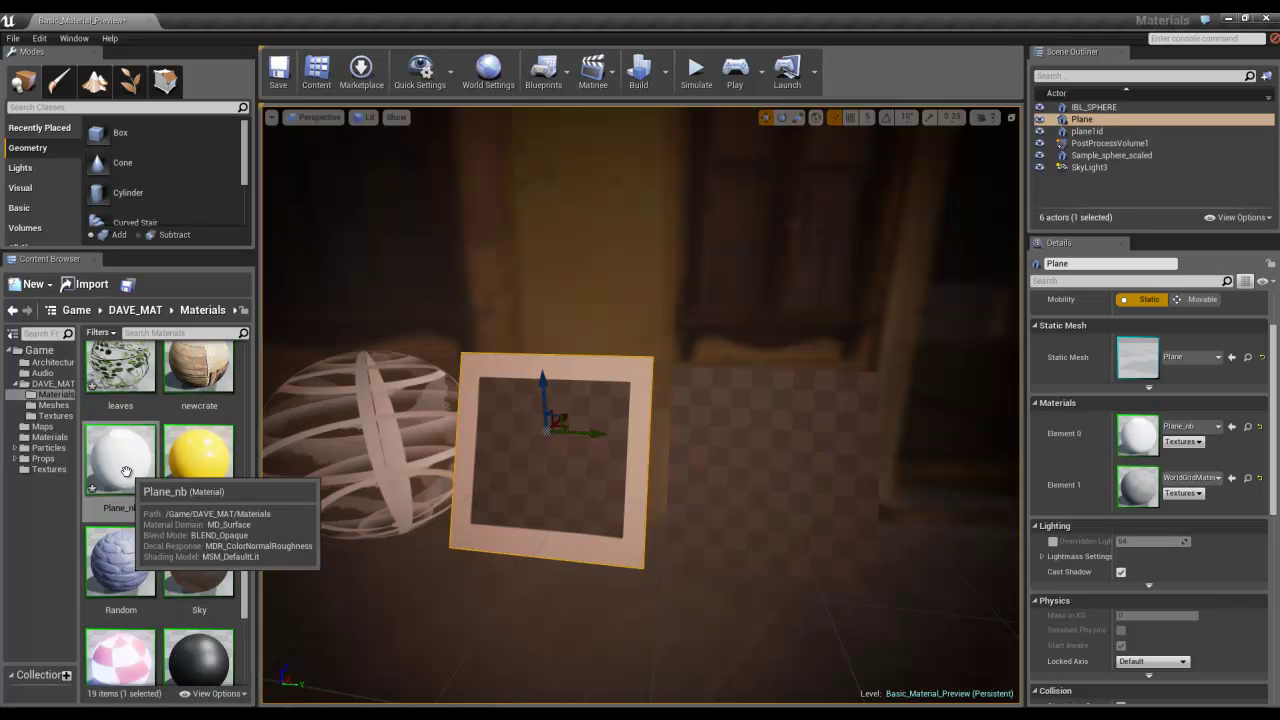
pyautogui.rightClick(126, 472)
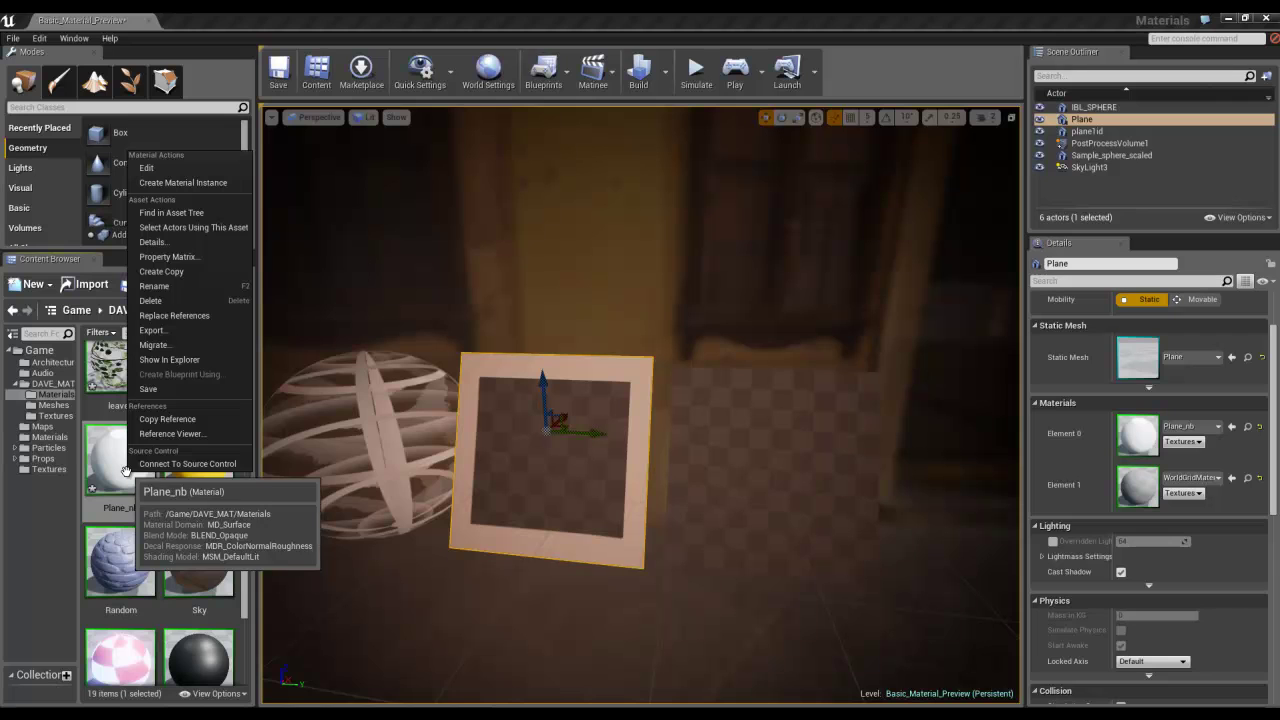
pyautogui.click(210, 287)
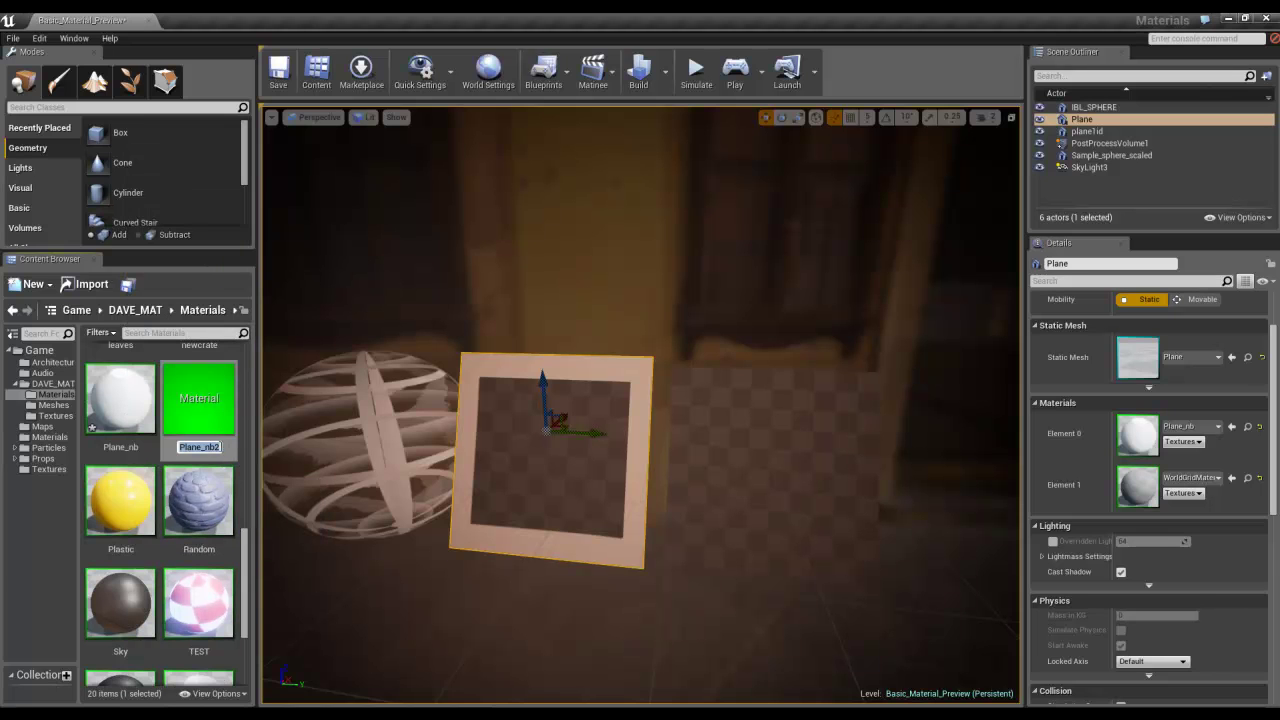
pyautogui.click(219, 447)
pyautogui.write('lime')
pyautogui.press('Return')
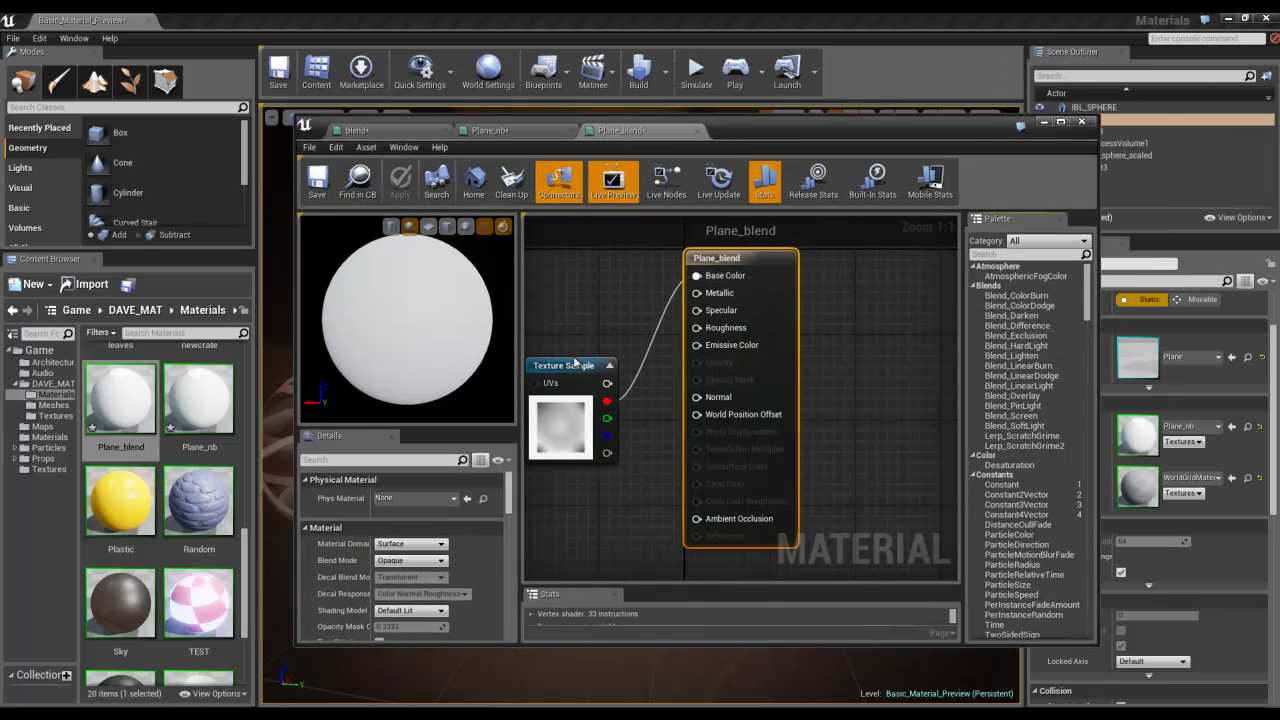
# Space the nodes apart in Plane_blend's graph and try to connect the Texture Sample's red output to Opacity
pyautogui.moveTo(574, 362); pyautogui.dragTo(754, 265)
pyautogui.scroll(-4, 657, 395)
pyautogui.scroll(4, 757, 302)
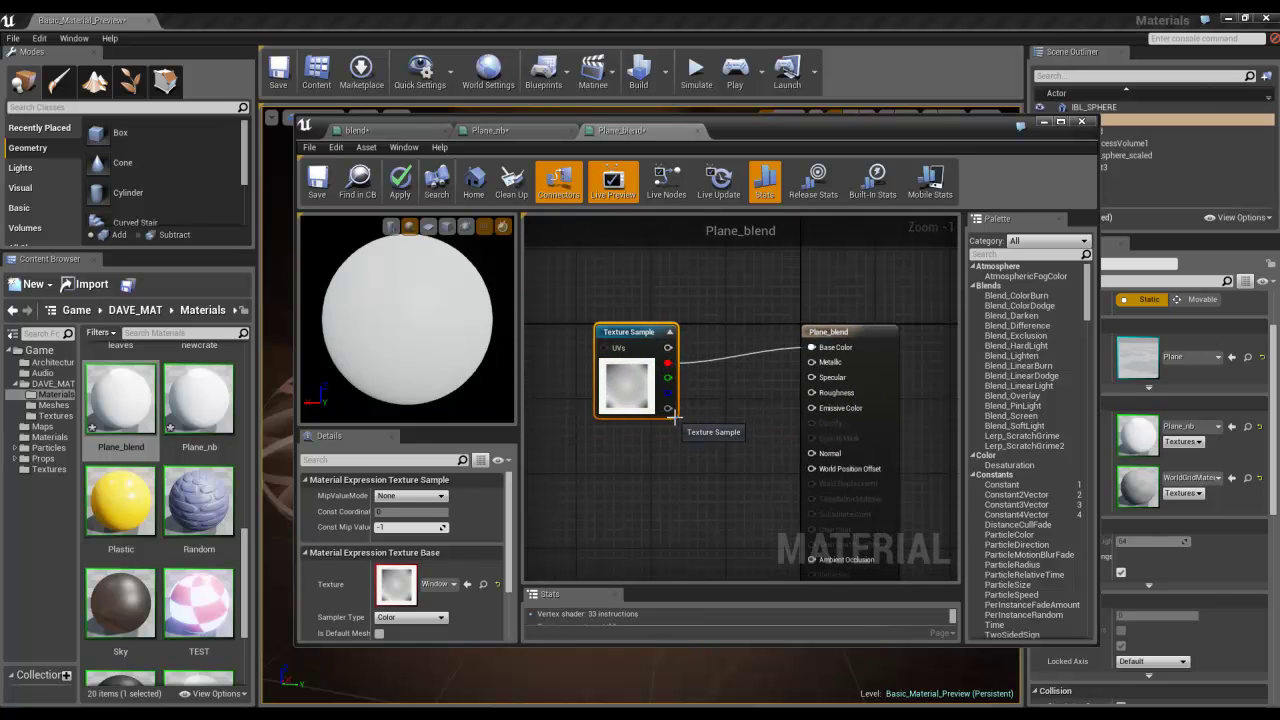
pyautogui.moveTo(667, 362); pyautogui.dragTo(811, 427)
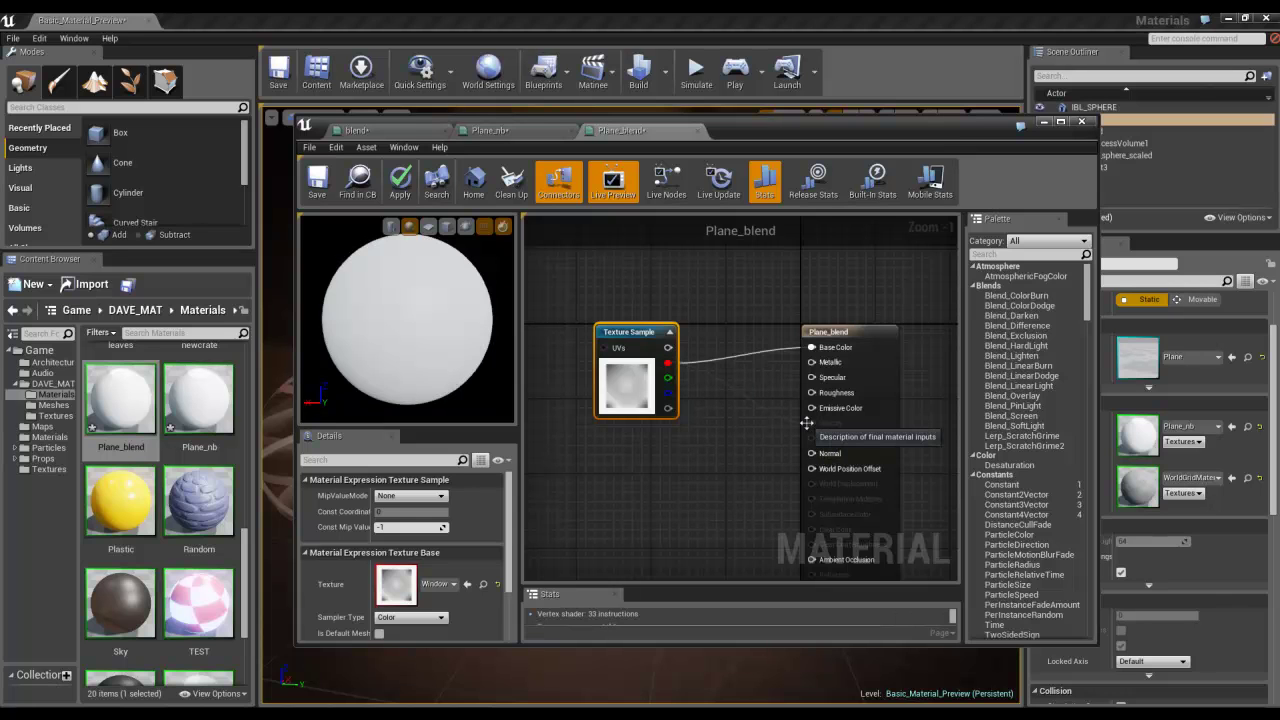
# Set Plane_blend's Blend Mode to Translucent and preview the material on a plane
pyautogui.click(870, 355)
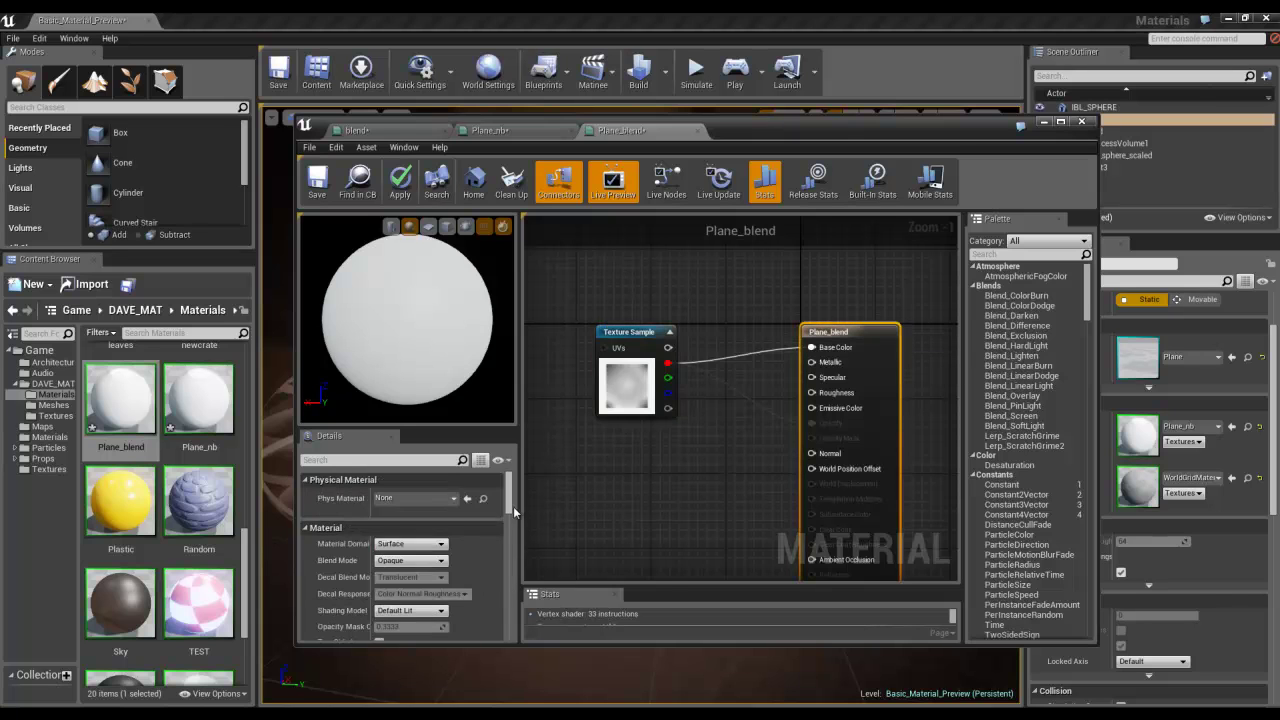
pyautogui.click(410, 560)
pyautogui.click(405, 589)
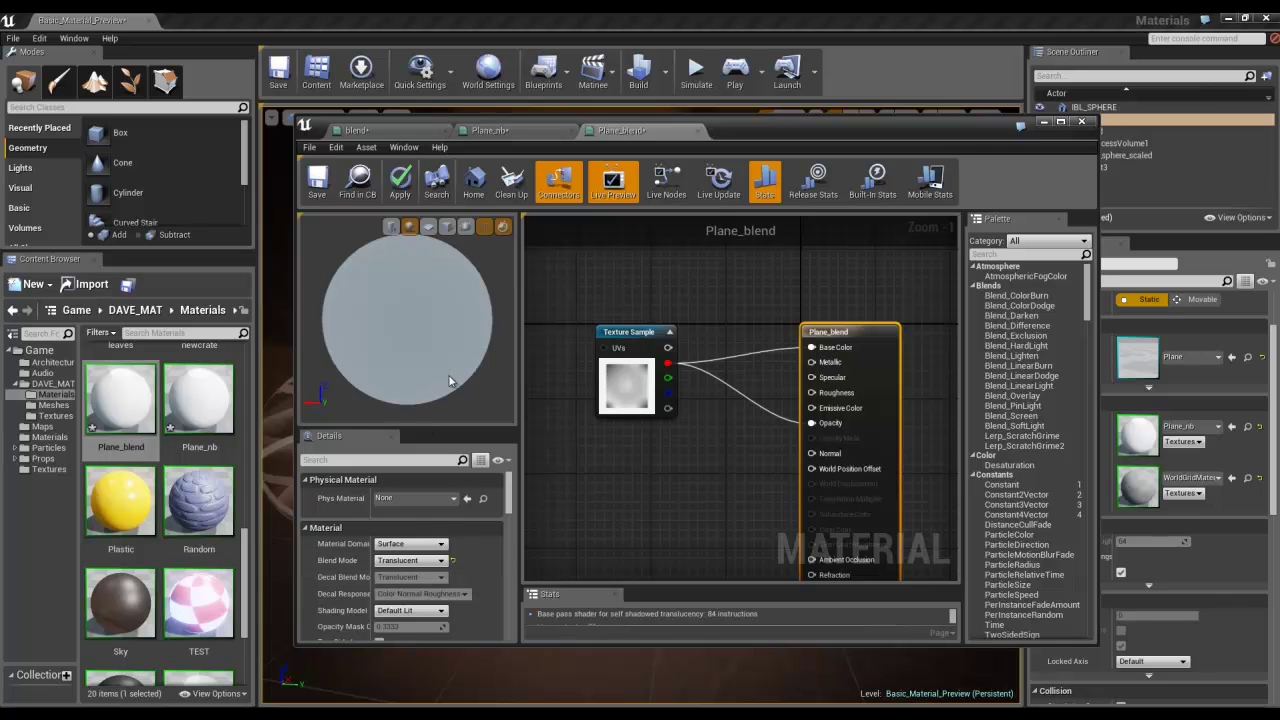
pyautogui.moveTo(463, 359); pyautogui.dragTo(272, 360)
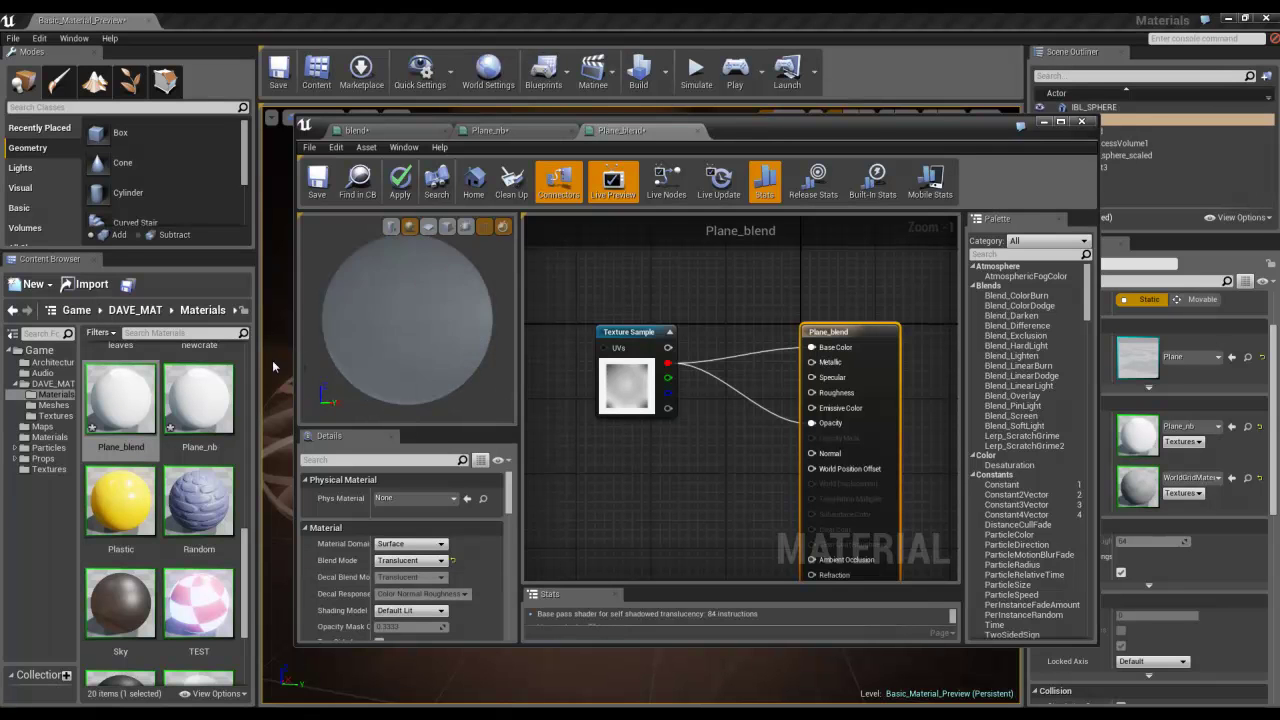
pyautogui.click(428, 226)
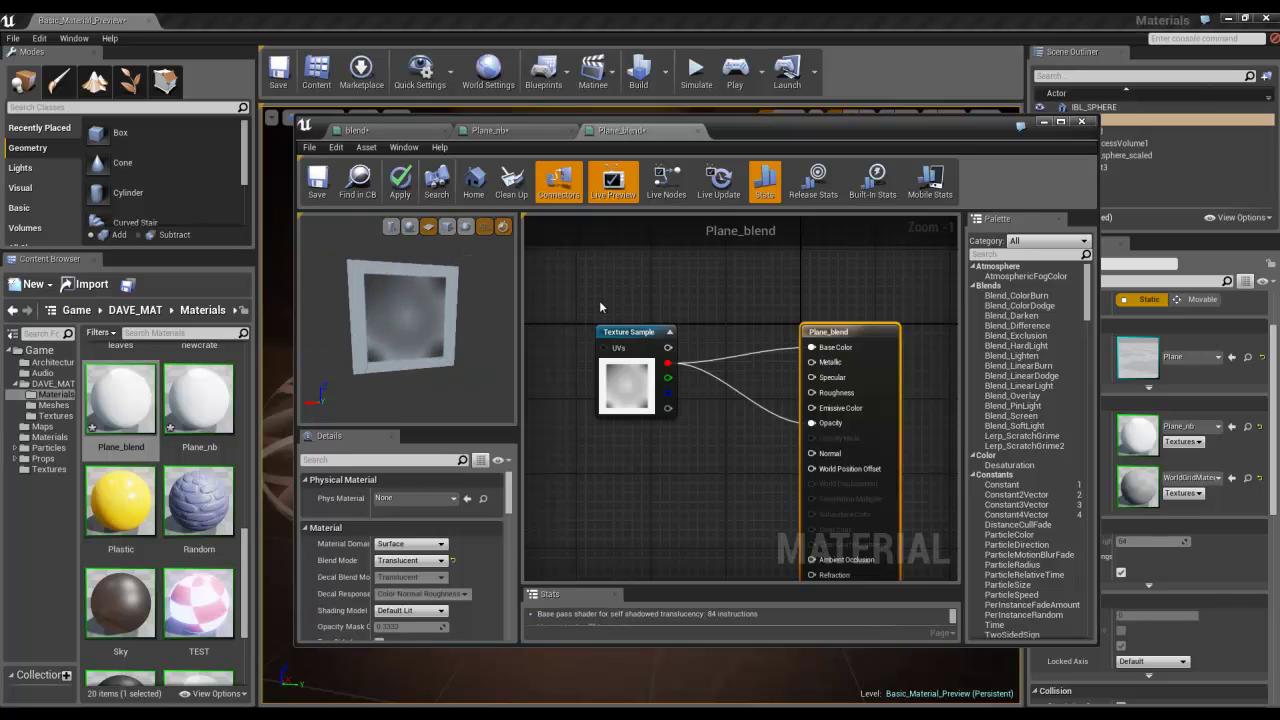
# Apply the changes to Plane_blend and close the material editor window
pyautogui.click(400, 183)
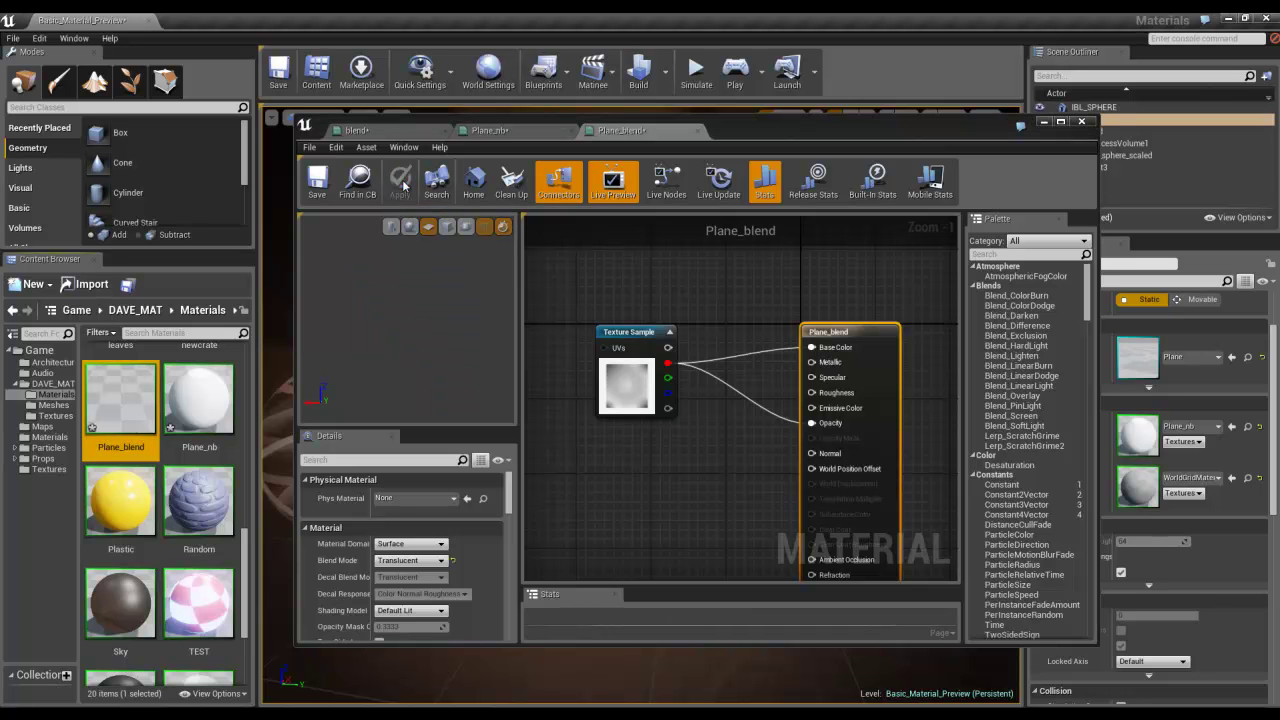
pyautogui.moveTo(844, 133); pyautogui.dragTo(827, 417)
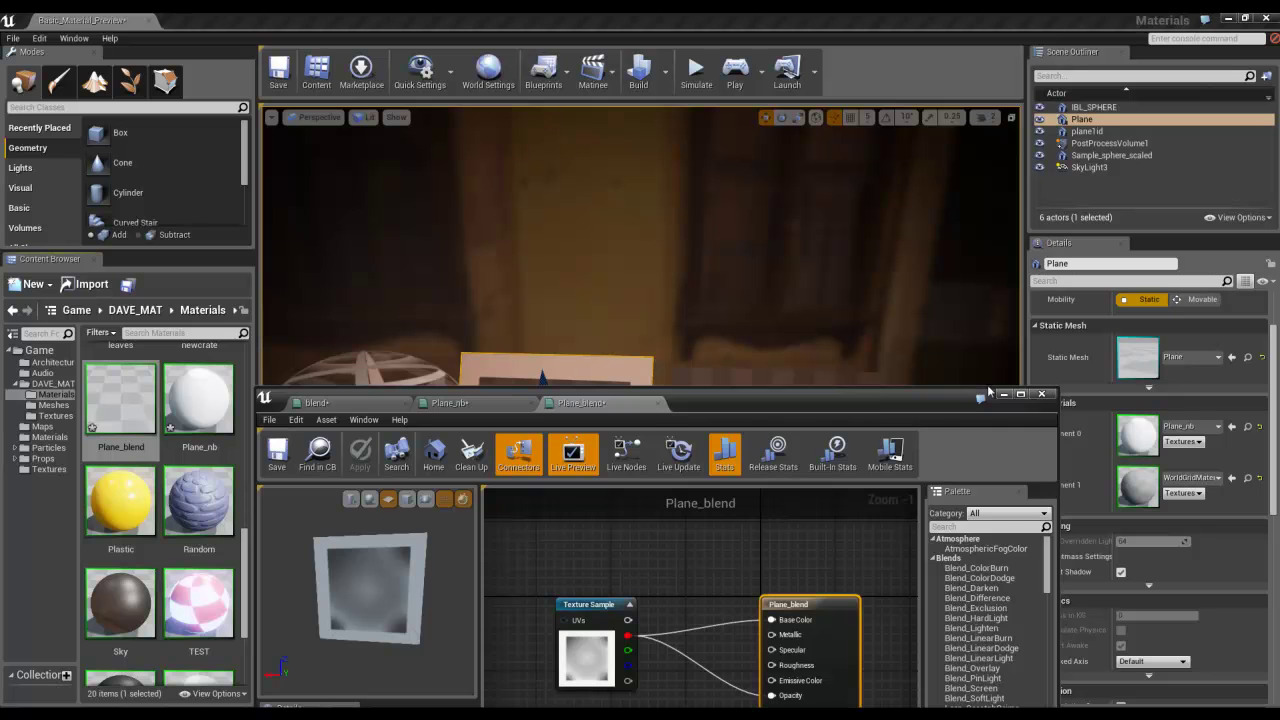
pyautogui.click(1044, 394)
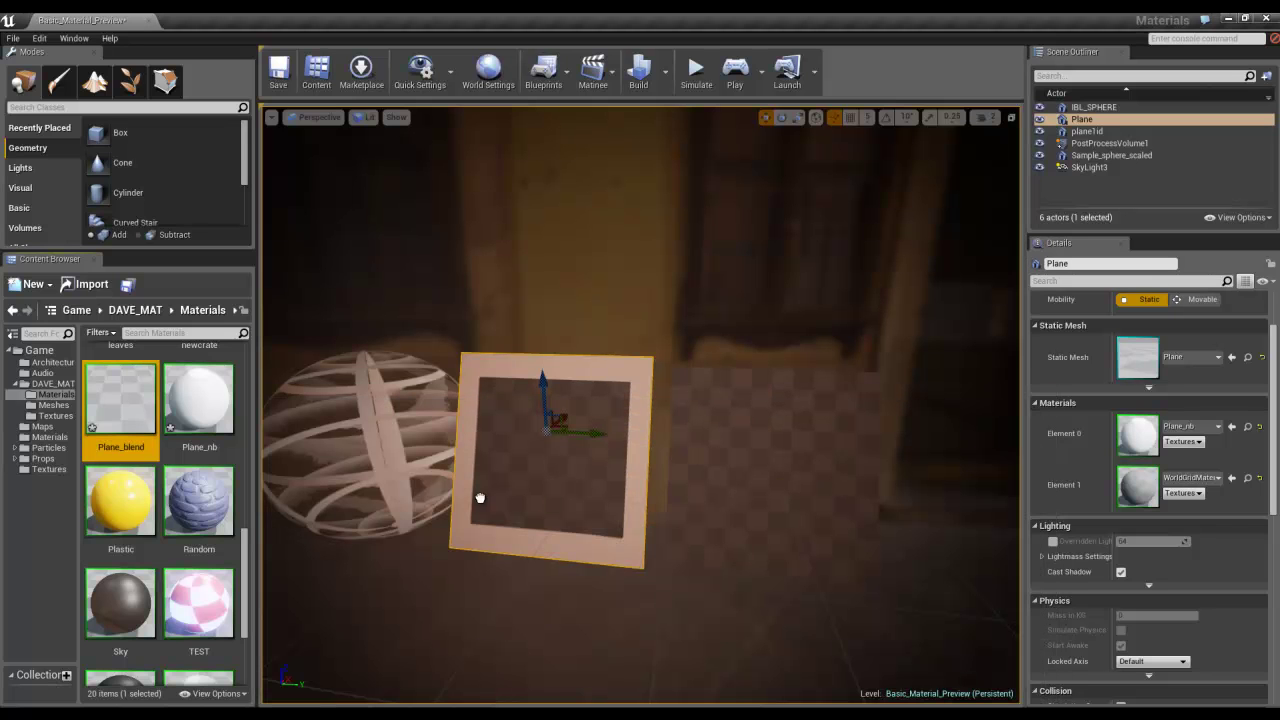
# Assign Plane_blend to the single-ID plane1id mesh and to Element 1 of the two-ID Plane mesh
pyautogui.moveTo(124, 402); pyautogui.dragTo(766, 451)
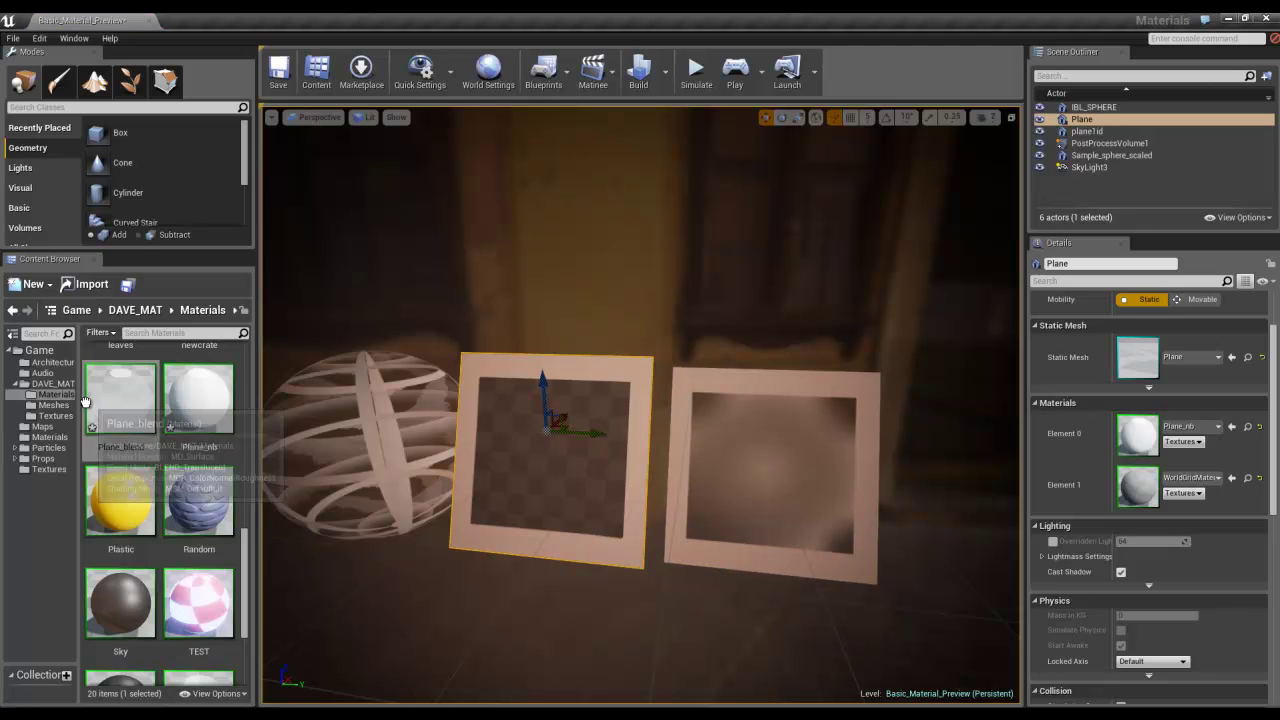
pyautogui.click(127, 402)
pyautogui.moveTo(127, 402); pyautogui.dragTo(1181, 480)
# Move plane1id along the Y axis to the side of the Plane window away from the sphere
pyautogui.moveTo(617, 561)
pyautogui.mouseDown(button='right')
pyautogui.moveTo(657, 574)
pyautogui.moveTo(639, 566)
pyautogui.mouseUp(button='right')
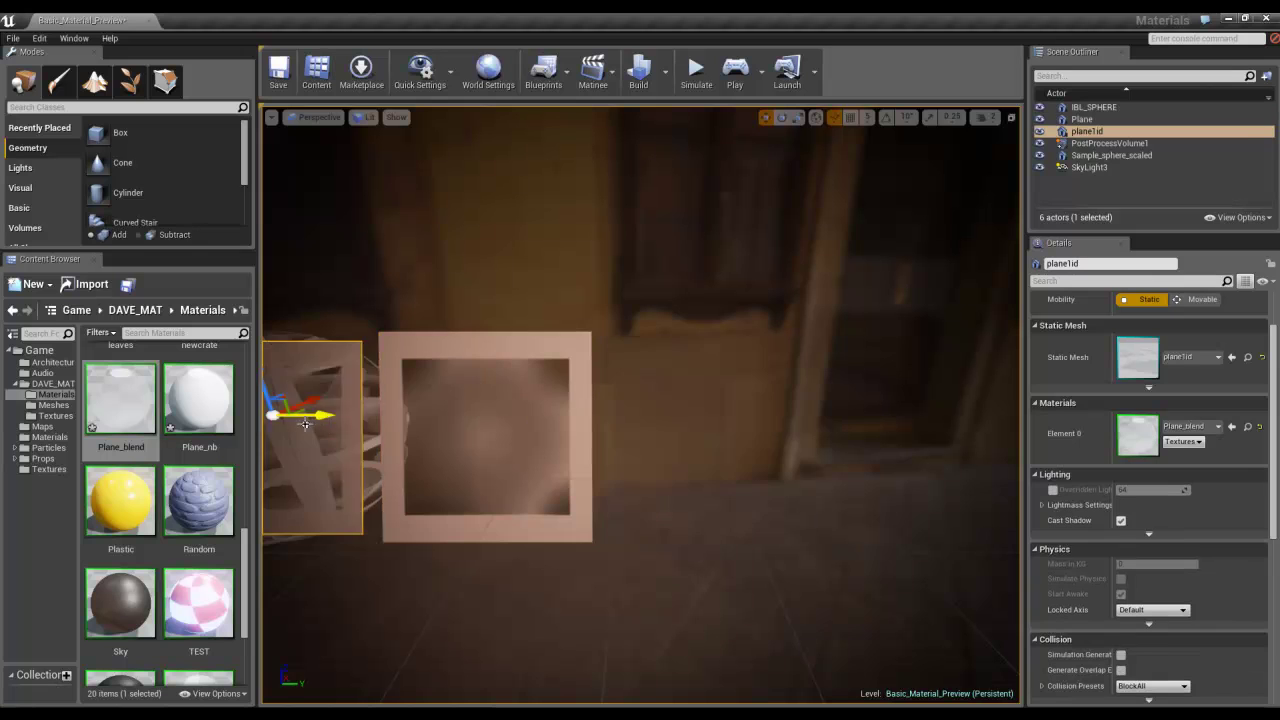
pyautogui.moveTo(305, 423); pyautogui.dragTo(730, 443)
pyautogui.moveTo(529, 622); pyautogui.dragTo(514, 611, button='right')
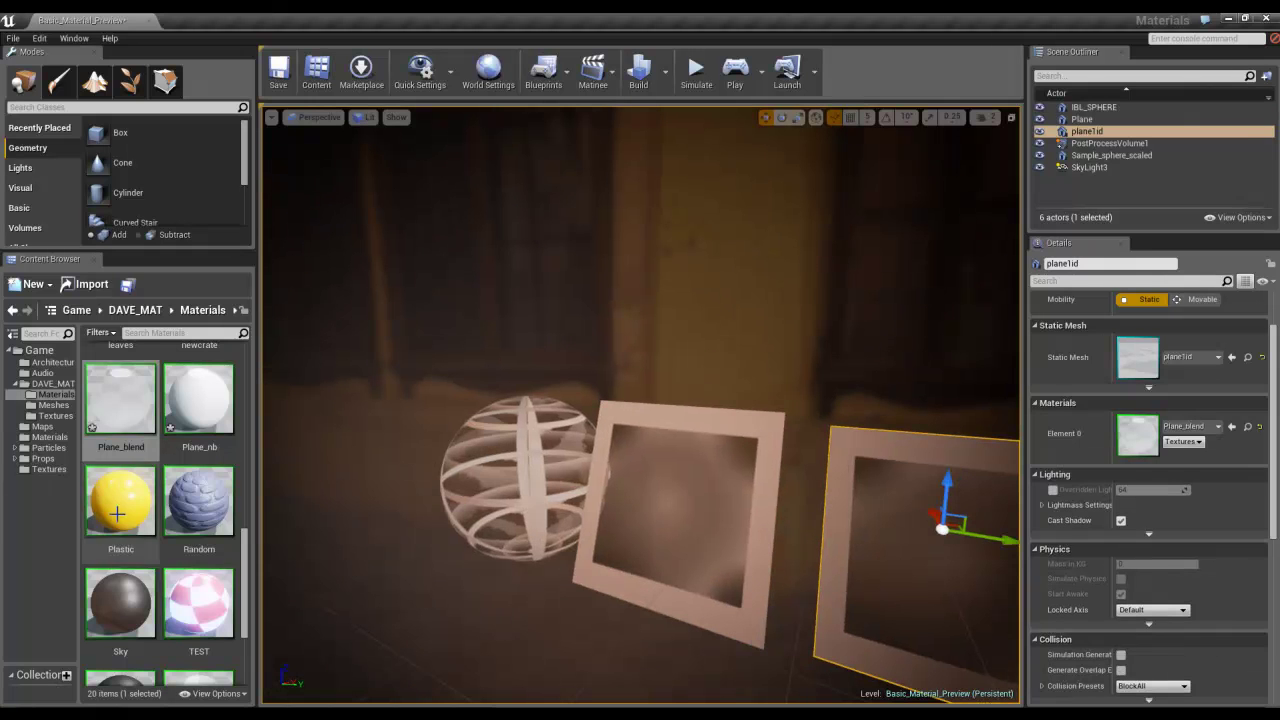
# Assign the Plastic material to the sample sphere
pyautogui.moveTo(117, 512); pyautogui.dragTo(531, 500)
pyautogui.scroll(-3, 532, 501)
pyautogui.scroll(4, 531, 503)
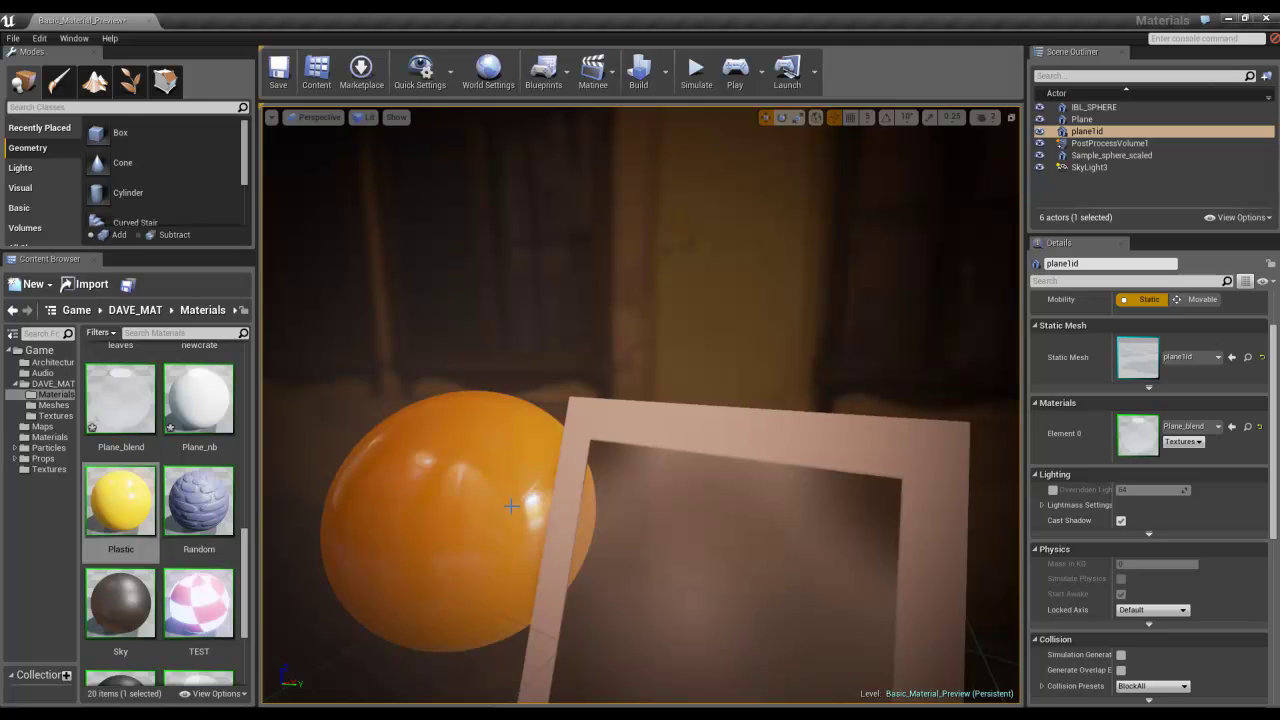
pyautogui.scroll(-2, 514, 507)
pyautogui.moveTo(519, 488)
pyautogui.mouseDown(button='right')
pyautogui.moveTo(560, 526)
pyautogui.moveTo(543, 514)
pyautogui.moveTo(618, 511)
pyautogui.moveTo(510, 491)
pyautogui.mouseUp(button='right')
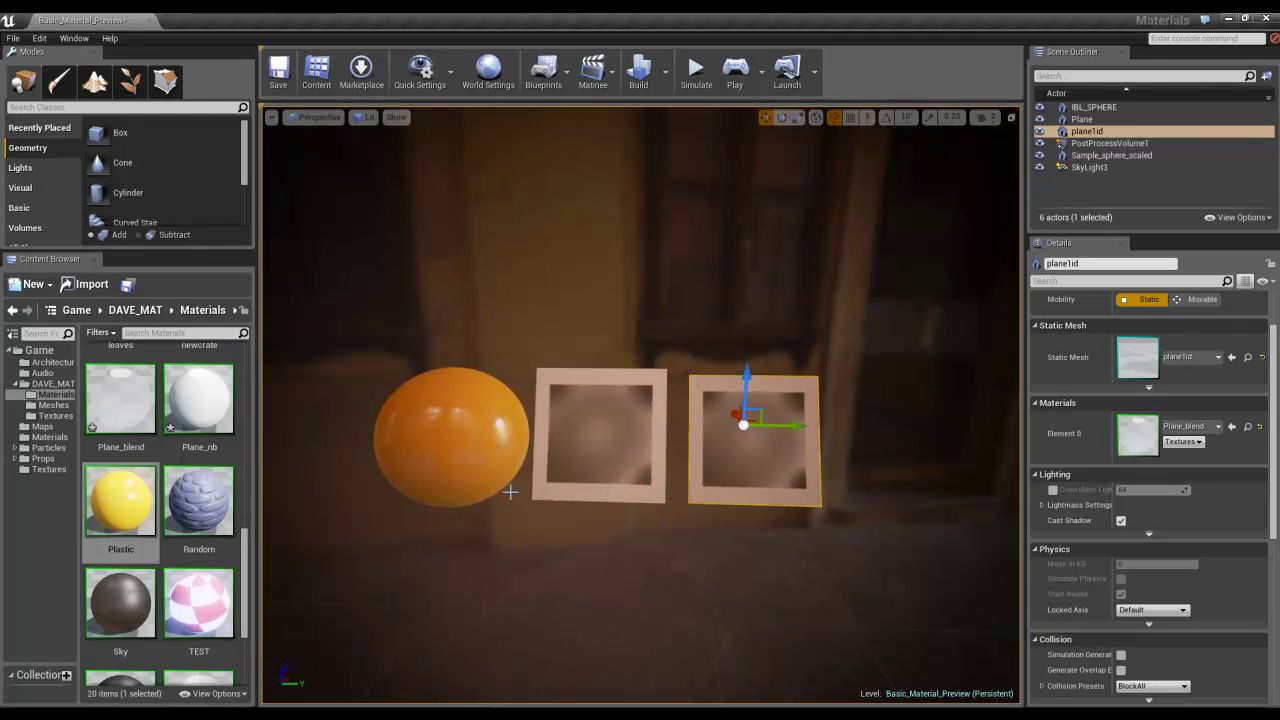
# Move the sample sphere along the Y axis until it sits partly behind the Plane window, and deselect it
pyautogui.click(471, 451)
pyautogui.moveTo(480, 426); pyautogui.dragTo(515, 405)
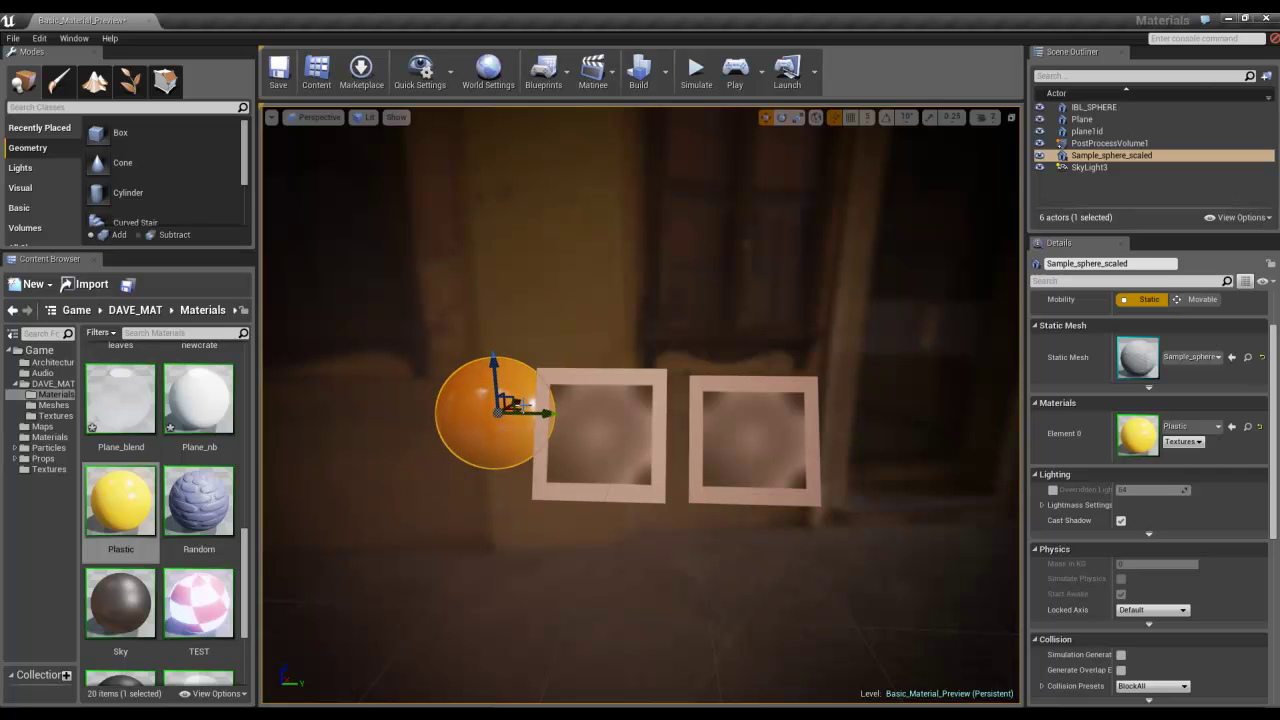
pyautogui.click(600, 516)
pyautogui.scroll(6, 594, 426)
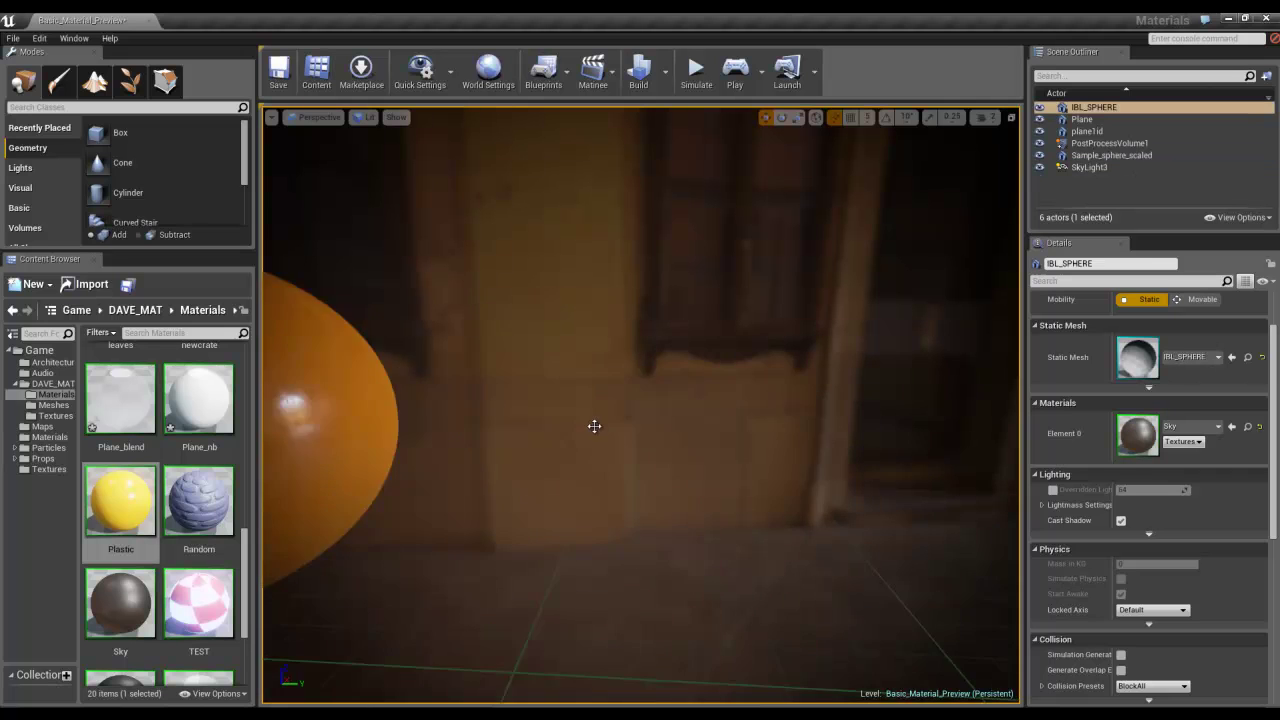
pyautogui.scroll(-4, 594, 426)
pyautogui.click(451, 409)
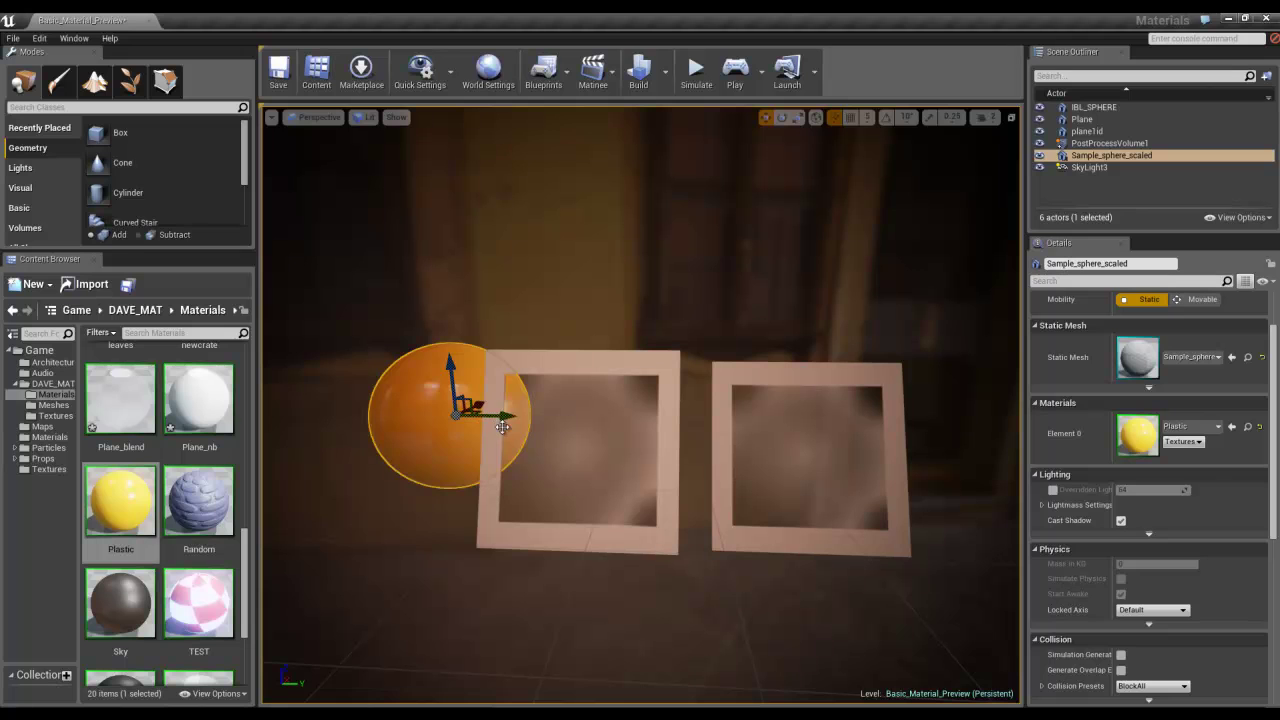
pyautogui.moveTo(502, 414); pyautogui.dragTo(531, 424)
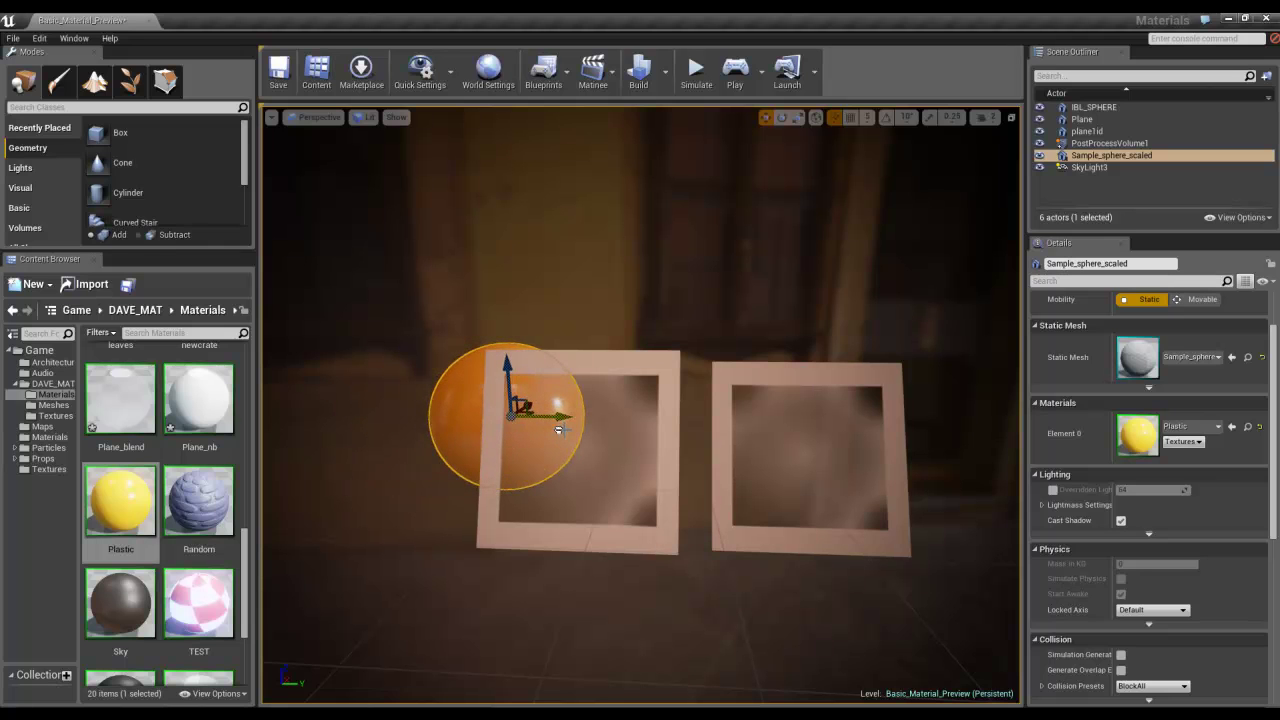
pyautogui.click(557, 563)
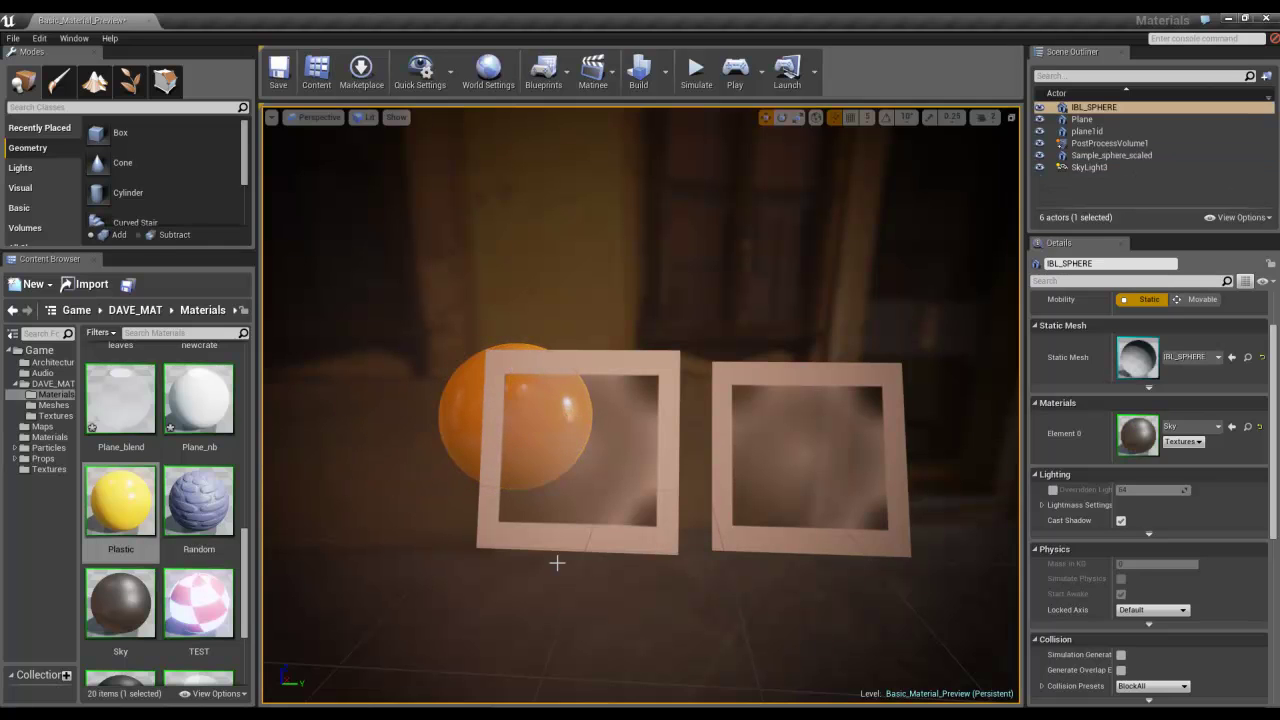
# Examine the orange sphere through the Plane window's translucent glass and against its opaque frame from several distances and angles
pyautogui.scroll(5, 529, 458)
pyautogui.scroll(-3, 529, 458)
pyautogui.moveTo(529, 458)
pyautogui.mouseDown(button='right')
pyautogui.moveTo(512, 446)
pyautogui.moveTo(519, 455)
pyautogui.mouseUp(button='right')
pyautogui.scroll(-2, 518, 454)
pyautogui.scroll(5, 505, 440)
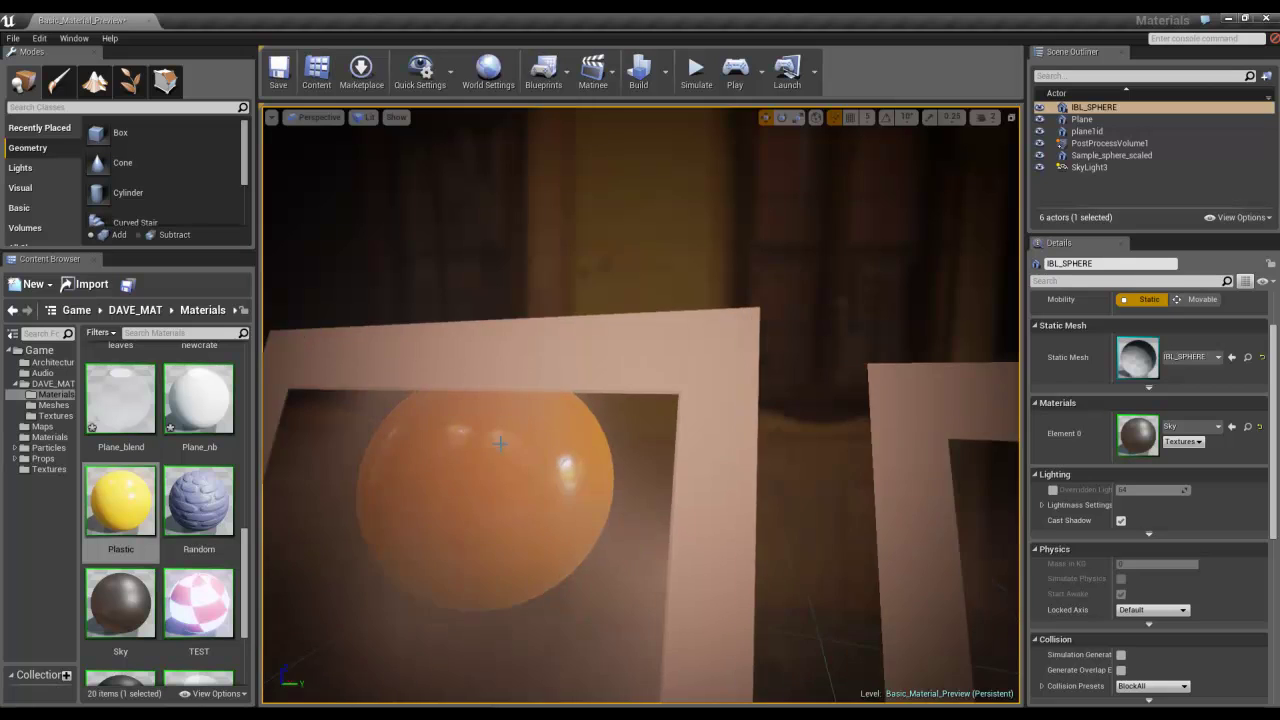
pyautogui.scroll(-5, 497, 433)
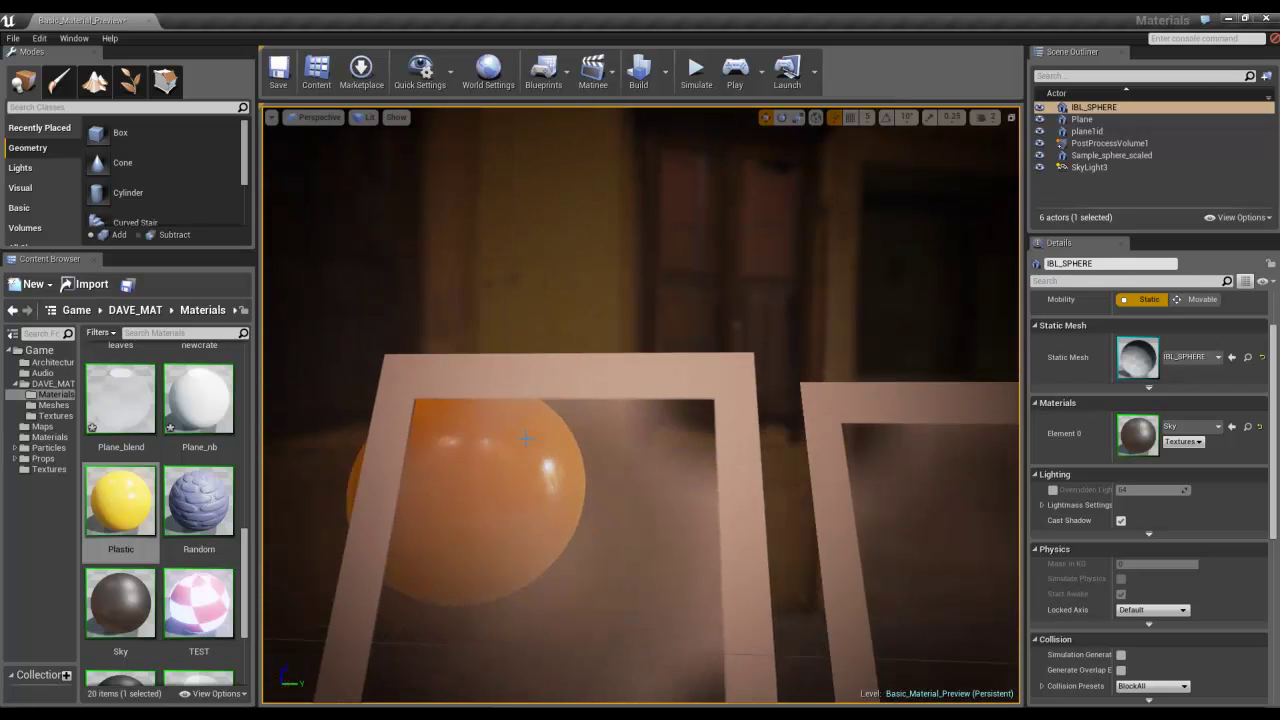
pyautogui.scroll(2, 527, 438)
pyautogui.moveTo(527, 438); pyautogui.dragTo(536, 469, button='right')
pyautogui.press('s')
pyautogui.press('a')
pyautogui.scroll(6, 536, 469)
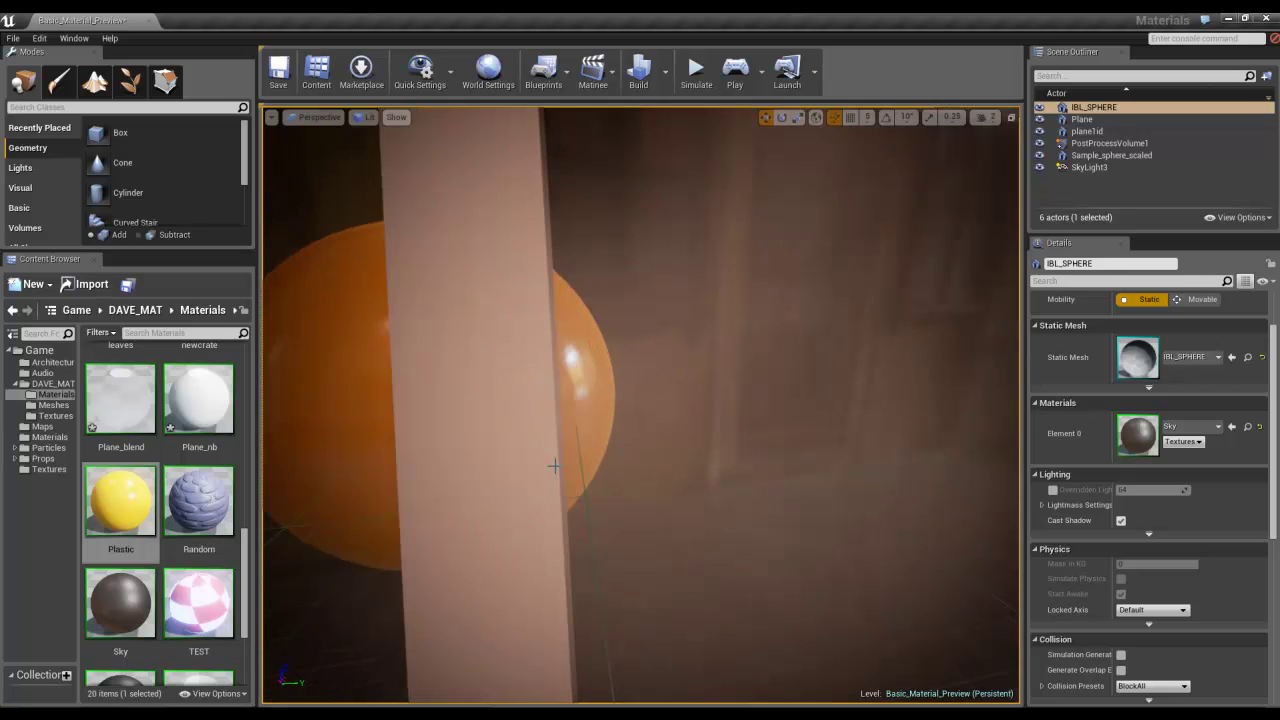
pyautogui.scroll(-6, 543, 466)
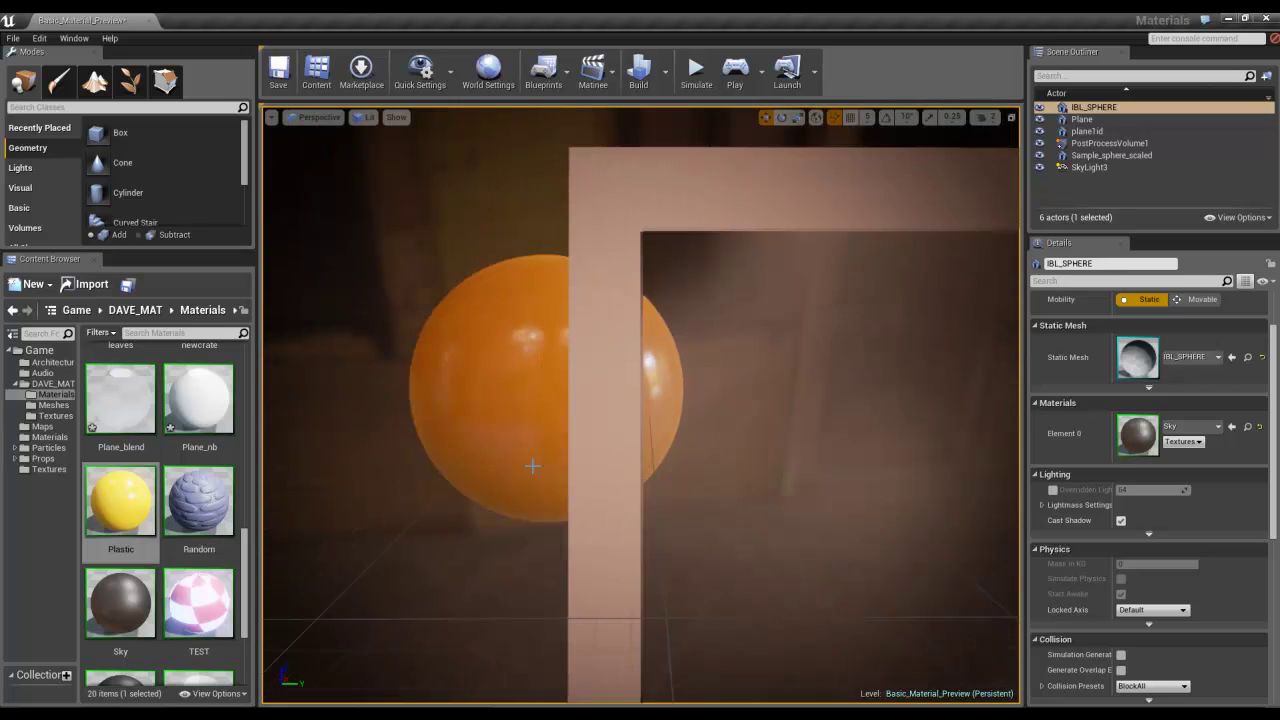
pyautogui.press('d')
pyautogui.moveTo(532, 466); pyautogui.dragTo(515, 465, button='right')
pyautogui.press('s')
pyautogui.press('d')
# Shift the Plane window slightly along the Y axis to bring more of the sphere behind its glass, and deselect it
pyautogui.click(553, 422)
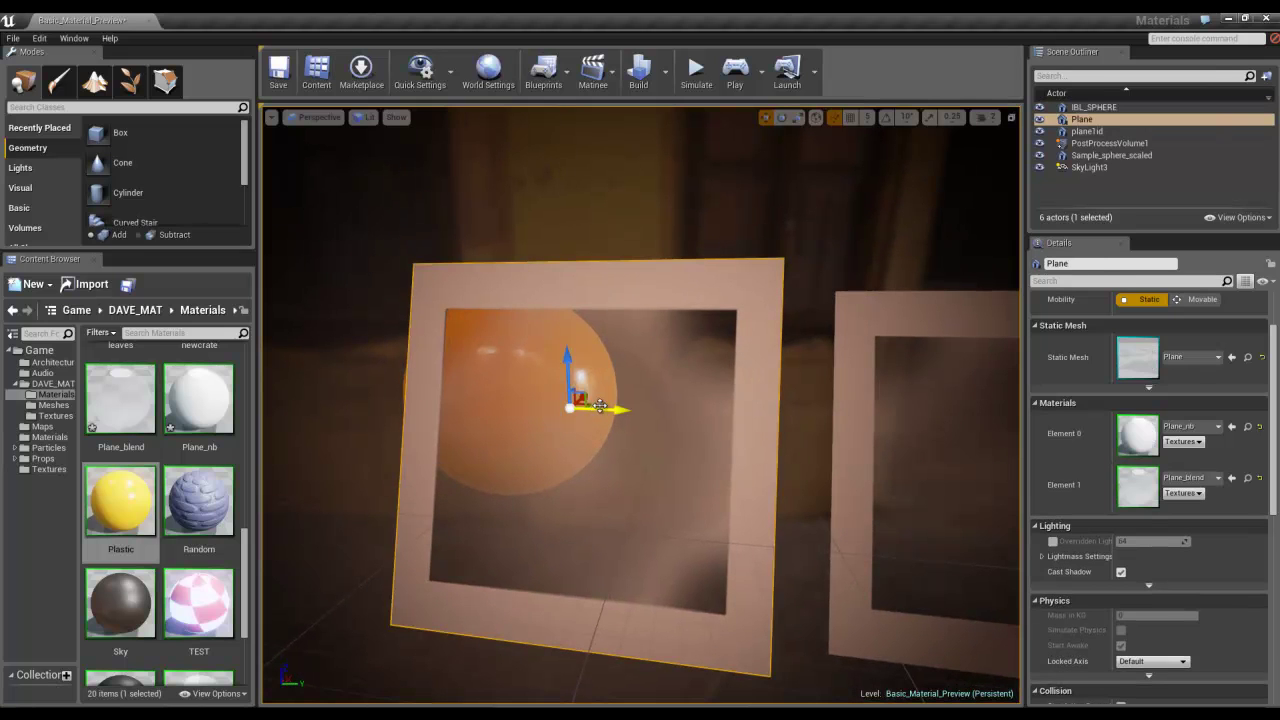
pyautogui.moveTo(600, 405)
pyautogui.mouseDown()
pyautogui.moveTo(613, 406)
pyautogui.moveTo(556, 399)
pyautogui.moveTo(589, 412)
pyautogui.mouseUp()
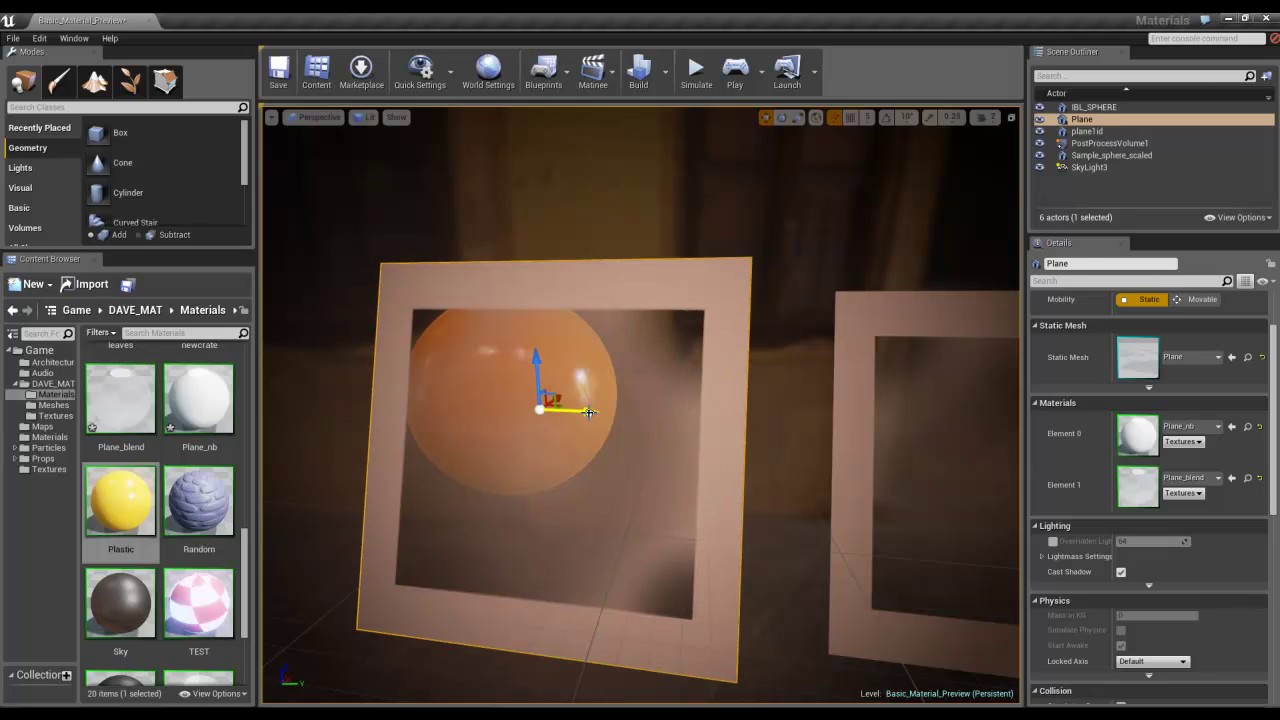
pyautogui.click(805, 392)
pyautogui.scroll(-4, 632, 410)
pyautogui.scroll(2, 630, 415)
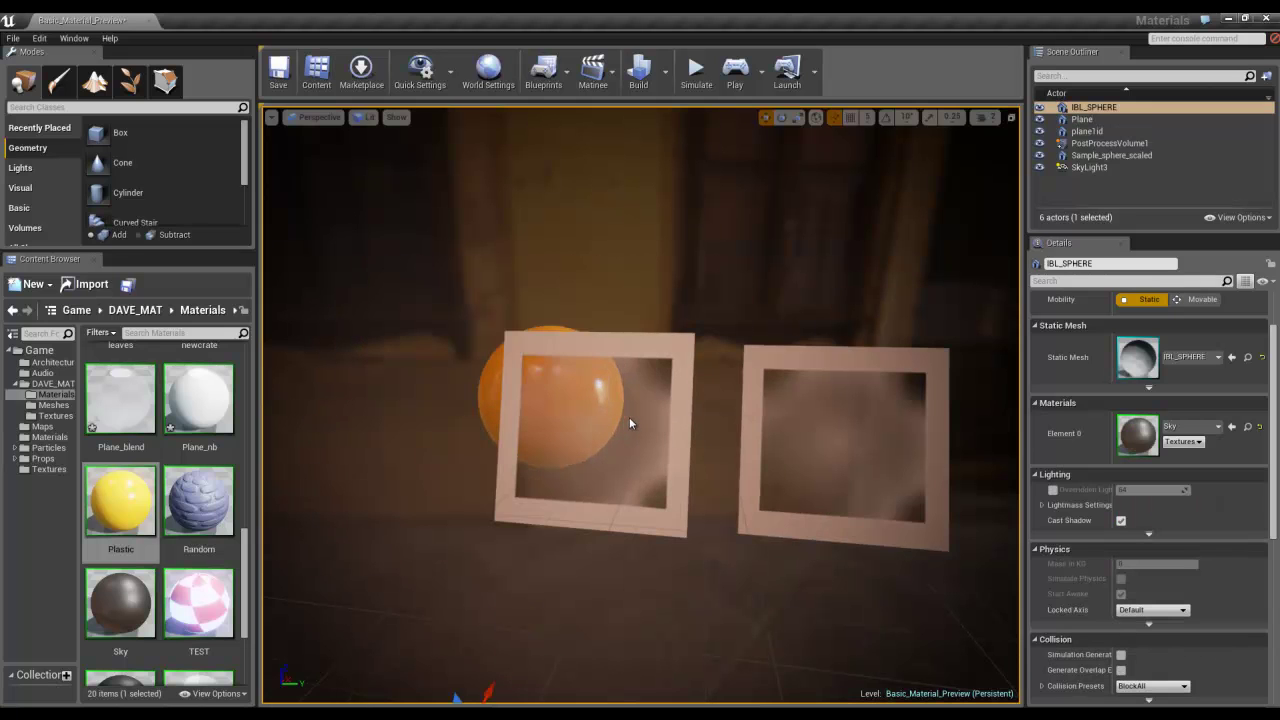
# Select the Plane window by its glass, and turn off Allow Translucent Selection
pyautogui.click(637, 417)
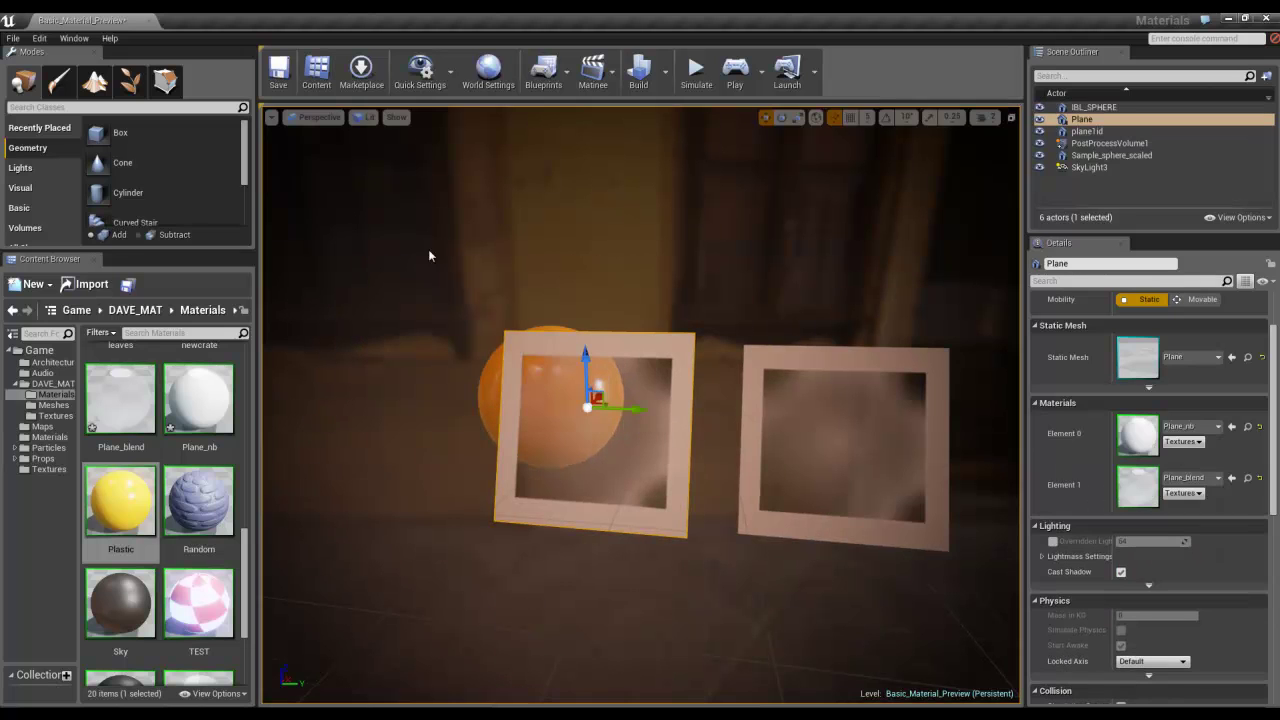
pyautogui.click(420, 72)
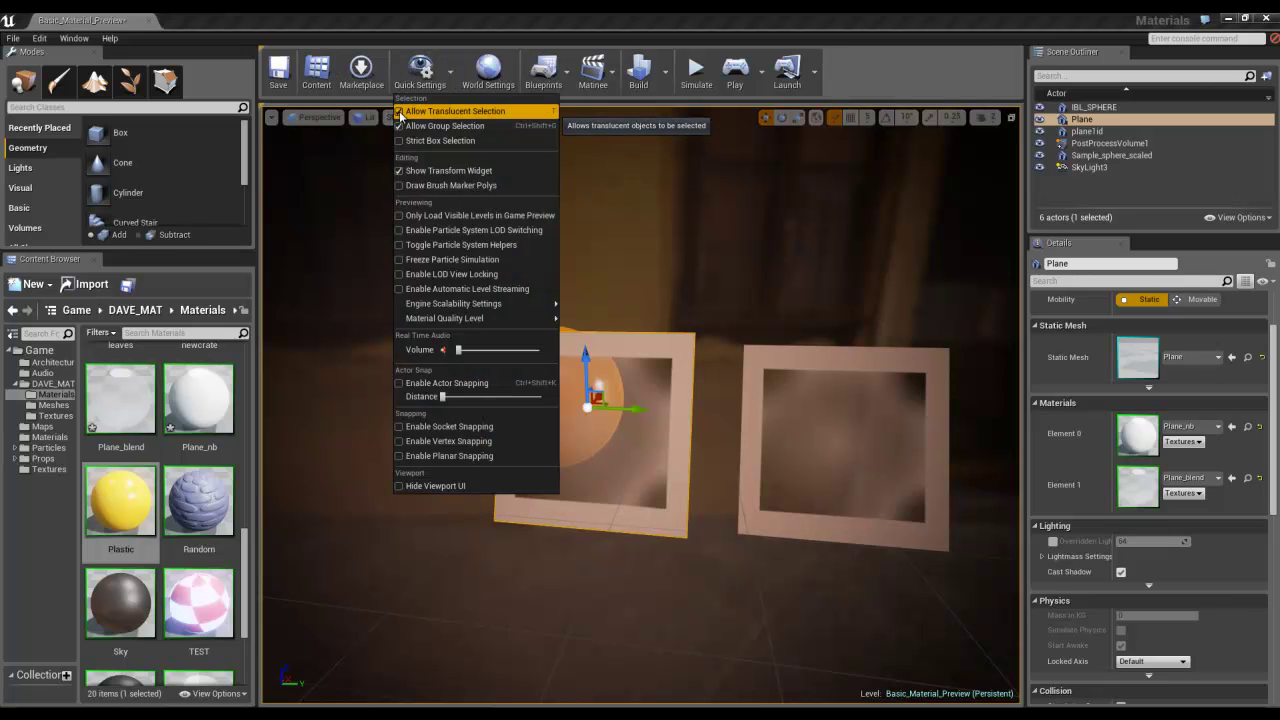
pyautogui.click(401, 112)
# Test selecting the two windows by their translucent glass and the Plane window by its opaque frame
pyautogui.click(782, 432)
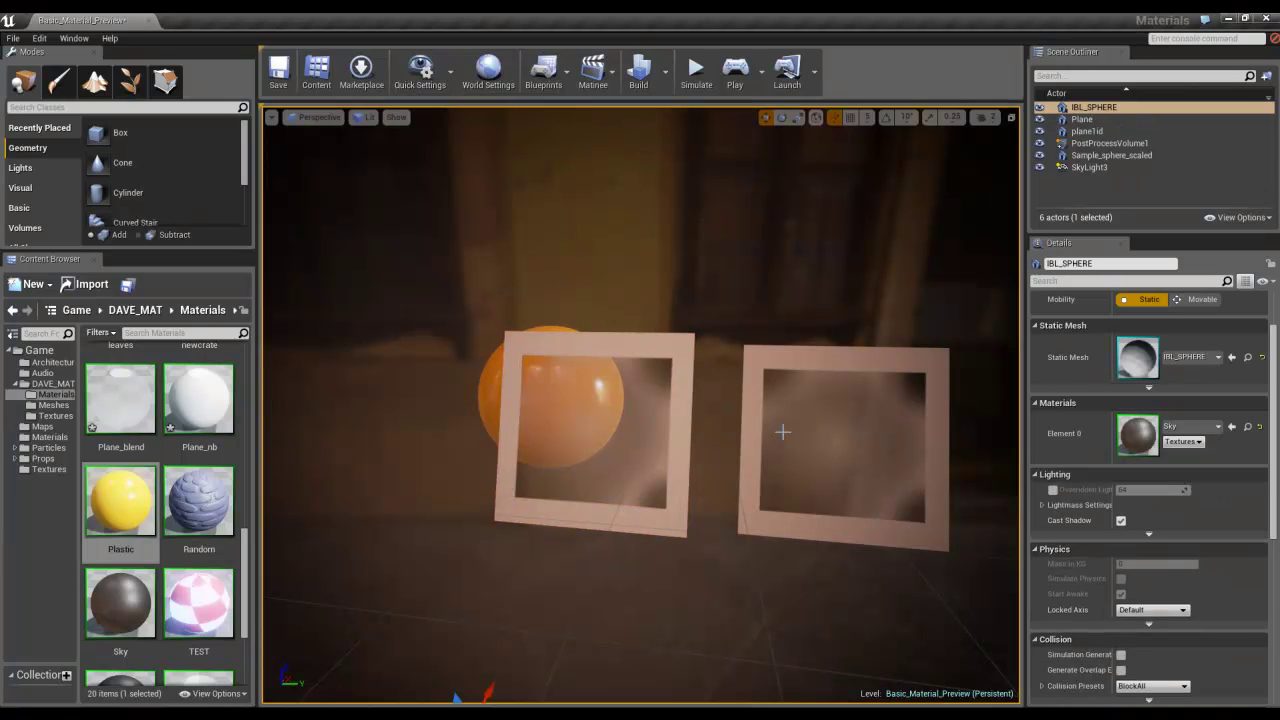
pyautogui.moveTo(843, 430); pyautogui.dragTo(841, 430, button='right')
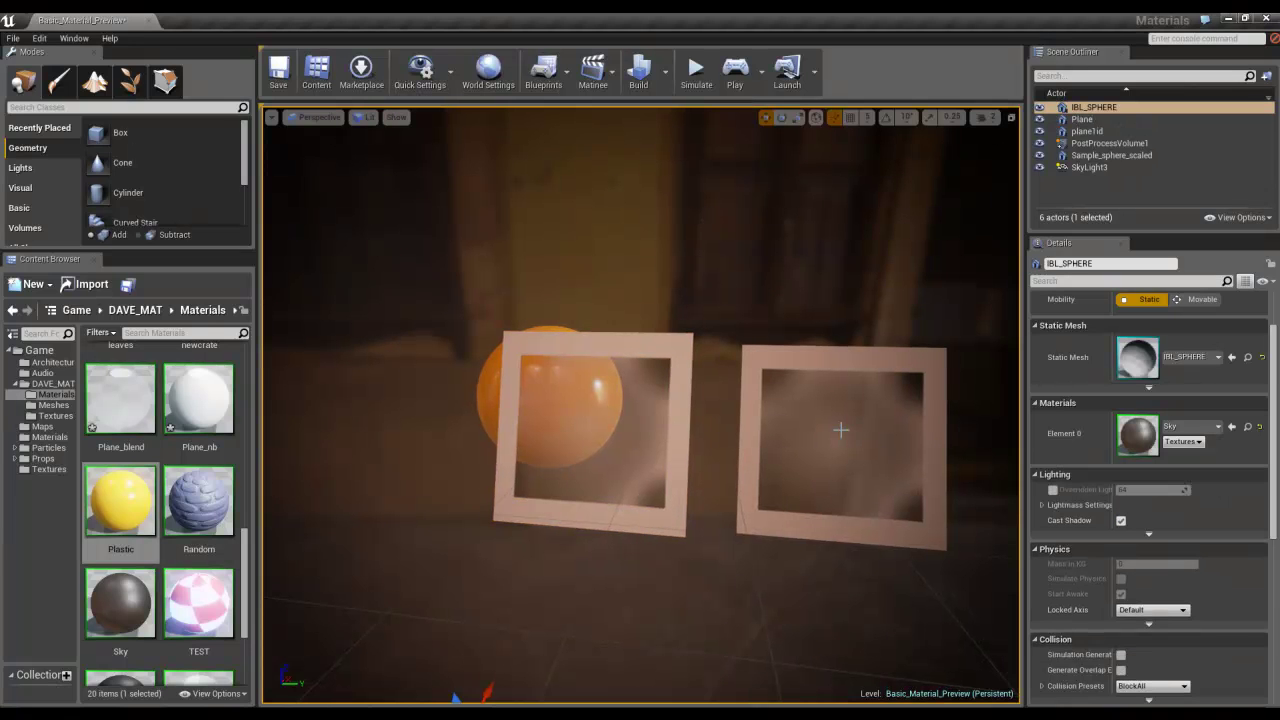
pyautogui.moveTo(609, 433); pyautogui.dragTo(652, 427, button='middle')
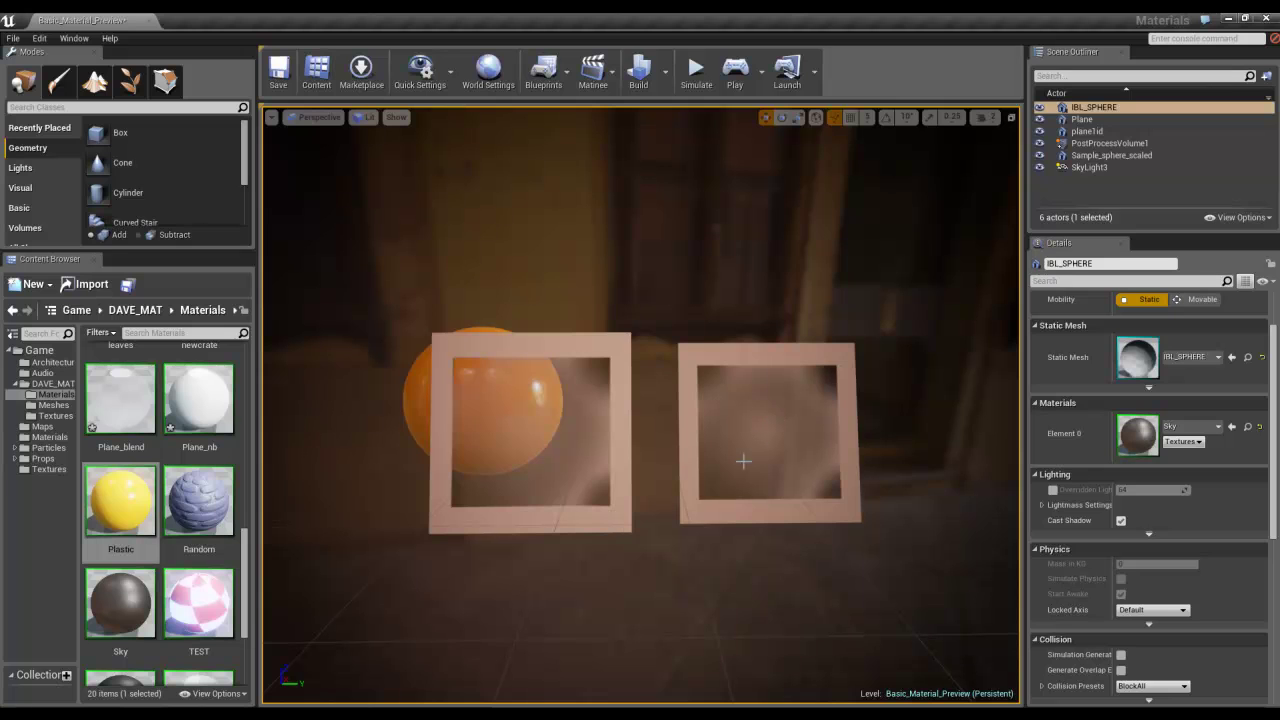
pyautogui.click(586, 520)
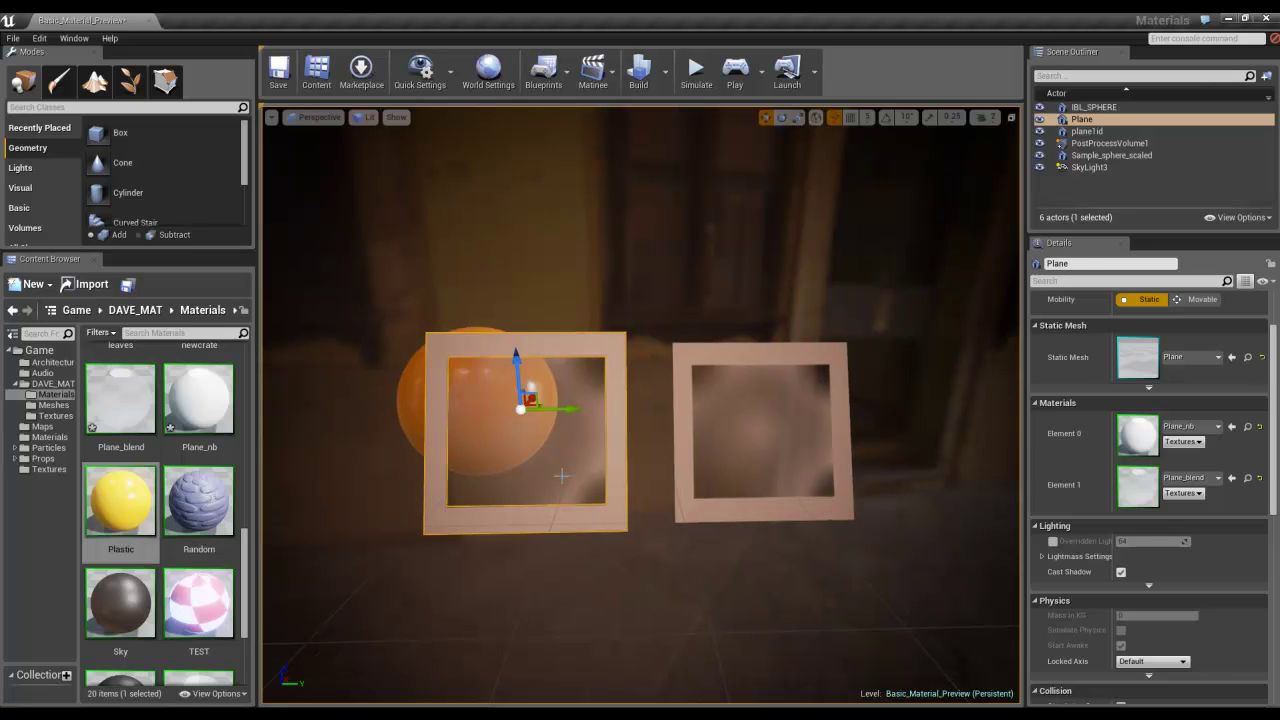
pyautogui.click(548, 452)
pyautogui.moveTo(547, 451)
pyautogui.mouseDown(button='right')
pyautogui.moveTo(572, 455)
pyautogui.moveTo(529, 455)
pyautogui.mouseUp(button='right')
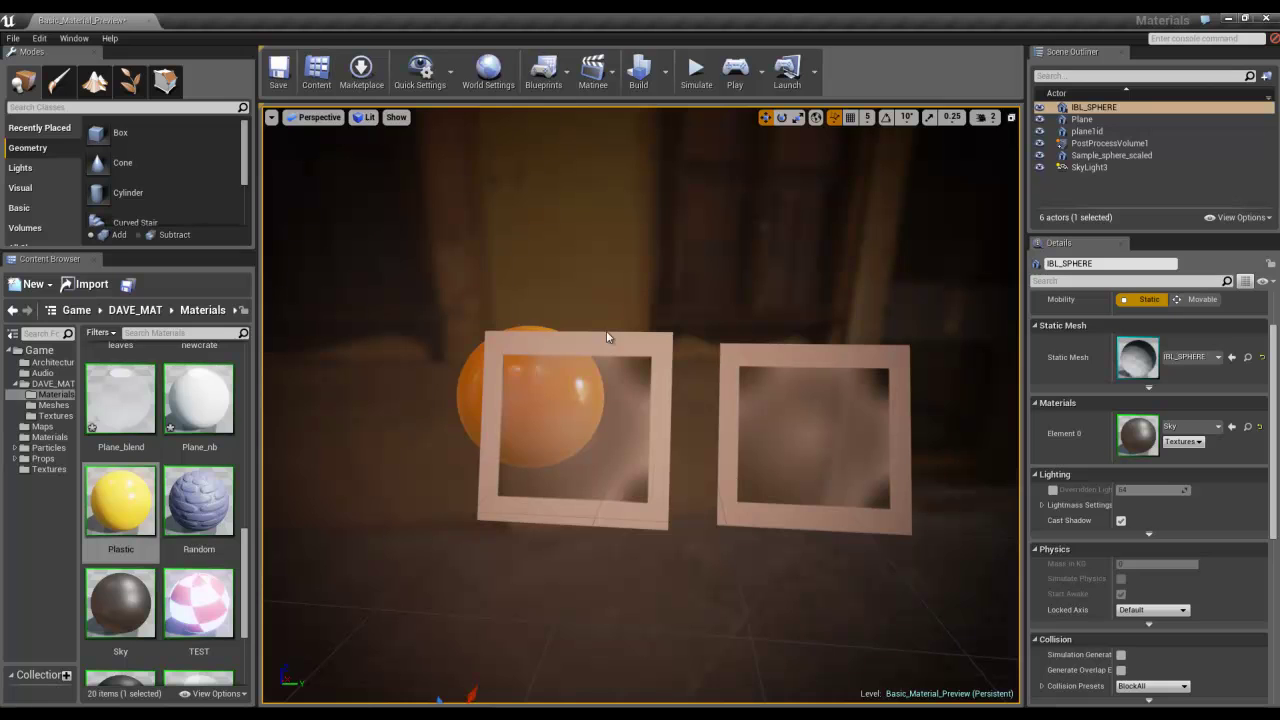
# Check the Allow Translucent Selection option, and test picking the Plane and plane1id windows by their glass areas again
pyautogui.click(433, 83)
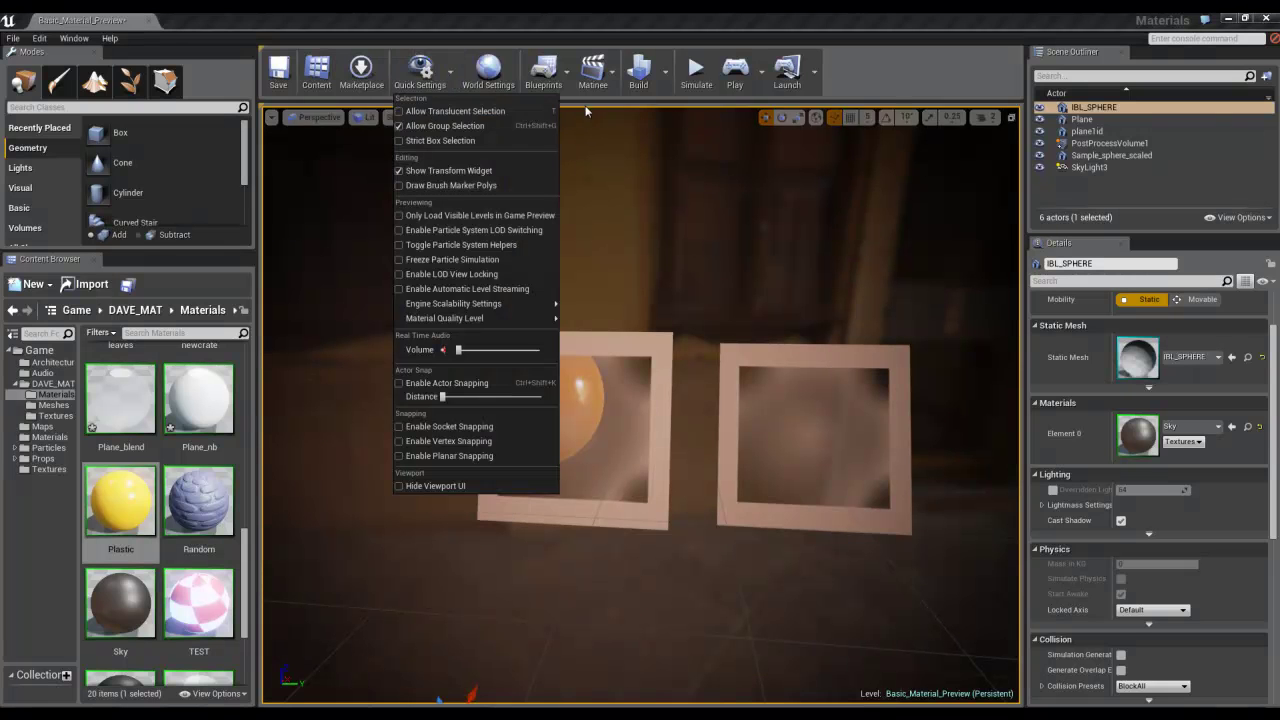
pyautogui.click(609, 587)
pyautogui.click(618, 478)
pyautogui.click(879, 419)
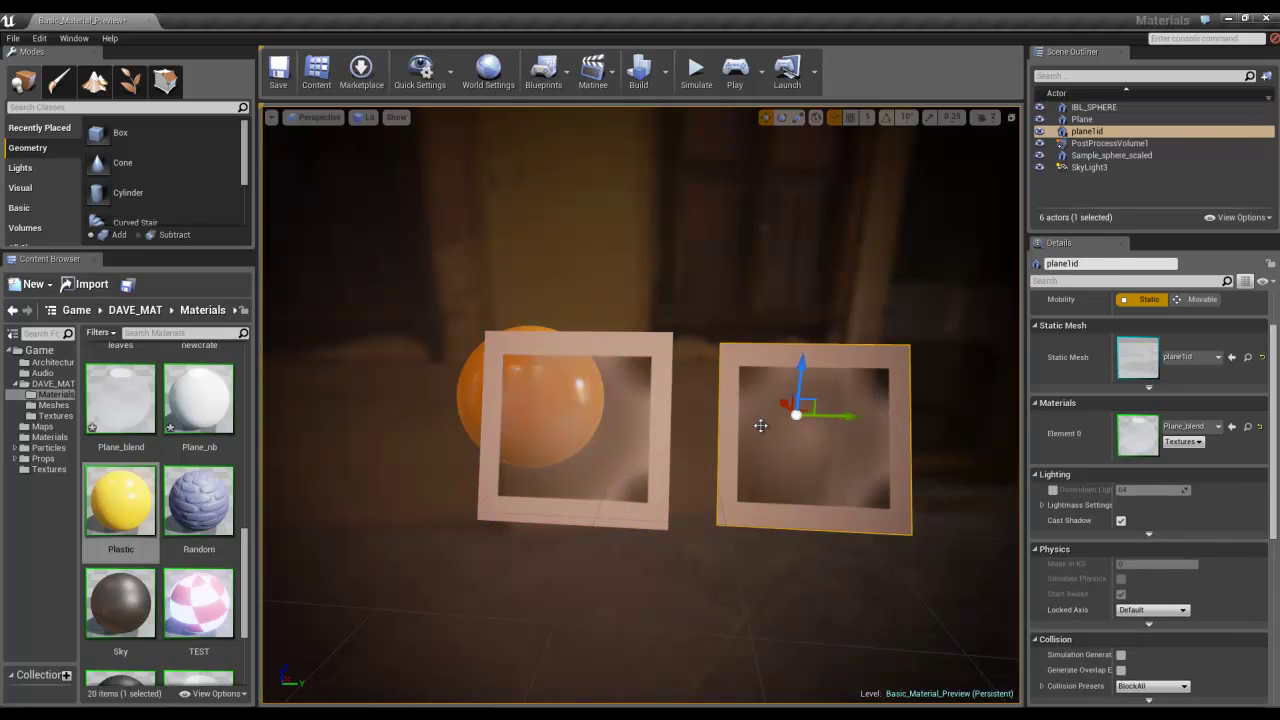
# Move the sample sphere along the Y axis until it sits partly behind the plane1id window
pyautogui.click(481, 388)
pyautogui.click(469, 380)
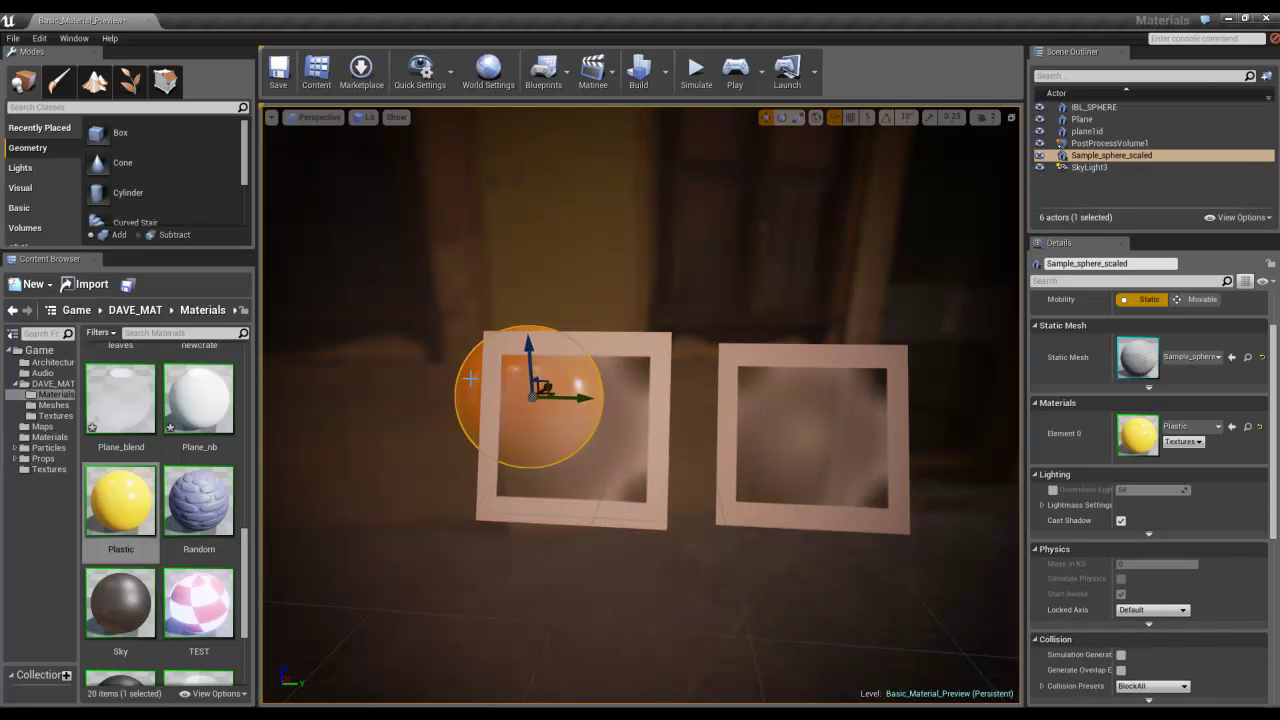
pyautogui.moveTo(578, 397); pyautogui.dragTo(794, 413)
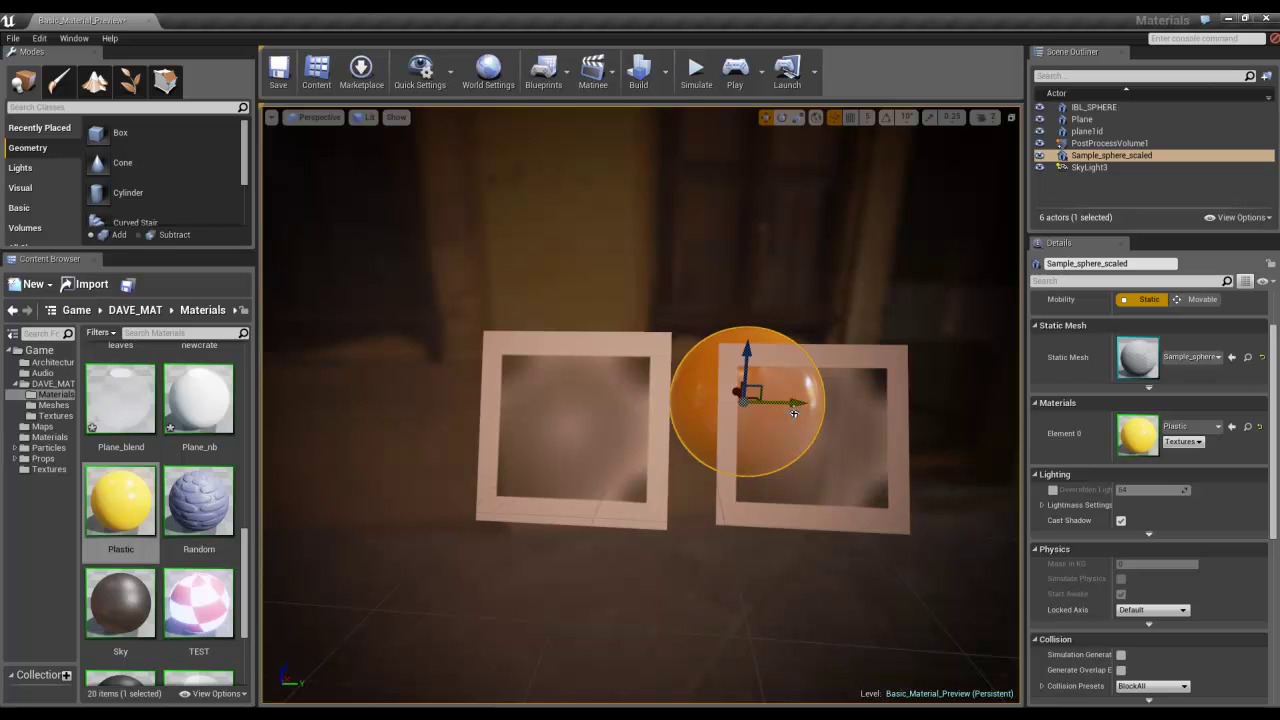
# Deselect the sample sphere and examine it close up and from farther back through the plane1id window's frame and glass
pyautogui.click(805, 561)
pyautogui.moveTo(801, 491)
pyautogui.mouseDown(button='right')
pyautogui.moveTo(820, 474)
pyautogui.moveTo(824, 488)
pyautogui.moveTo(771, 491)
pyautogui.moveTo(783, 494)
pyautogui.mouseUp(button='right')
pyautogui.press('w')
pyautogui.press('d')
pyautogui.press('w')
pyautogui.scroll(-4, 783, 494)
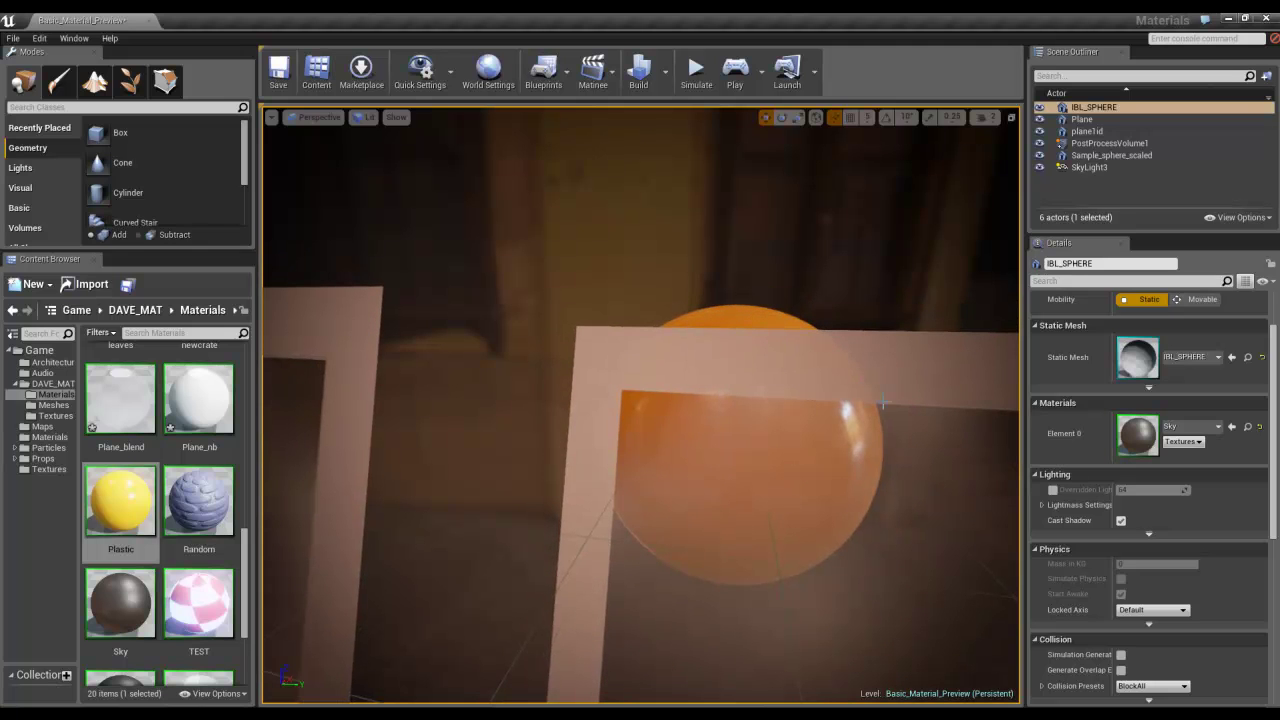
pyautogui.moveTo(659, 545); pyautogui.dragTo(639, 405)
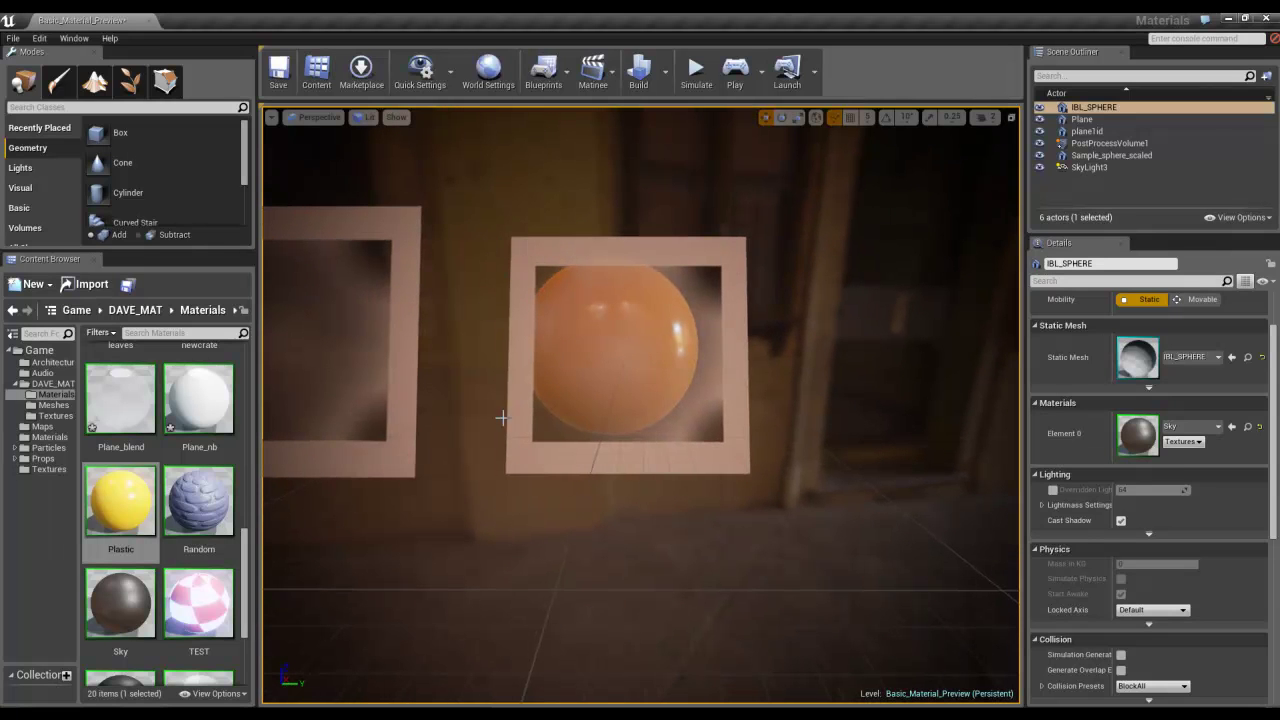
# Select the Plane window by its opaque frame, with the sphere and the neighbouring window in view for comparison
pyautogui.moveTo(621, 339); pyautogui.dragTo(538, 357, button='right')
pyautogui.press('a')
pyautogui.press('d')
pyautogui.moveTo(538, 357); pyautogui.dragTo(655, 221)
pyautogui.click(660, 246)
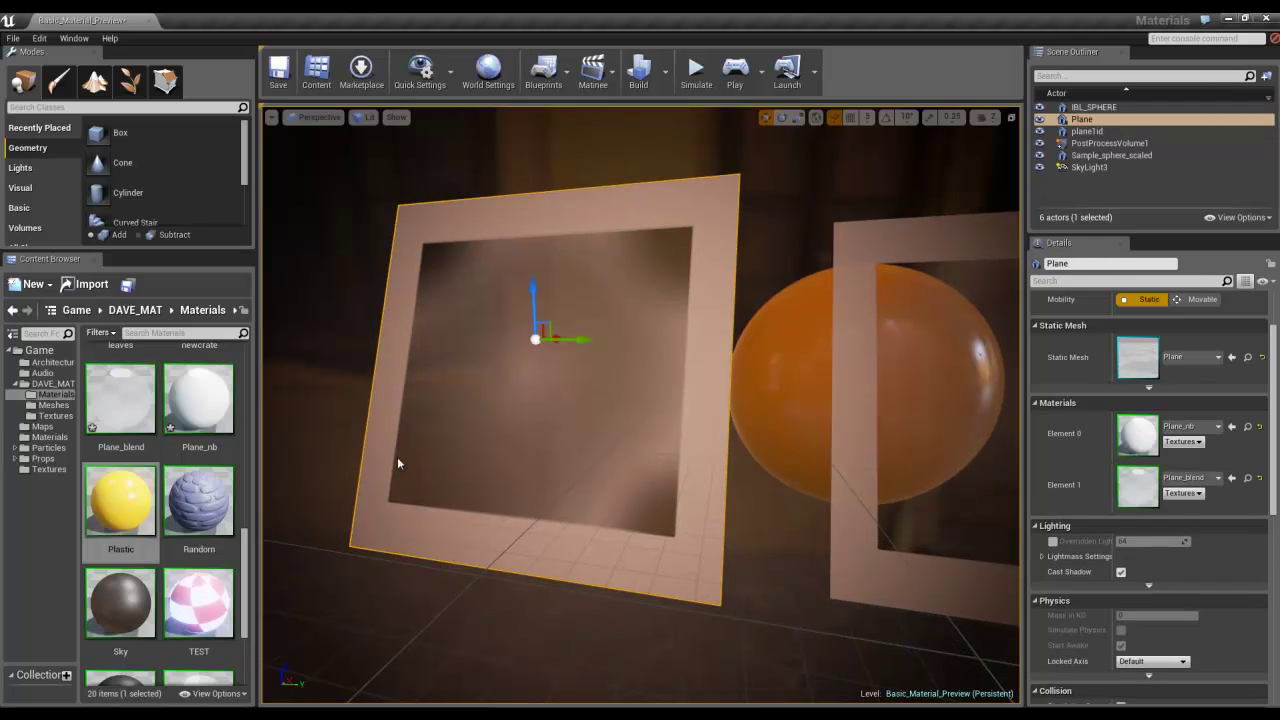
# Inspect the Plane window's frame and glass geometry in Wireframe view mode, and return the viewport to Lit
pyautogui.click(369, 117)
pyautogui.click(391, 177)
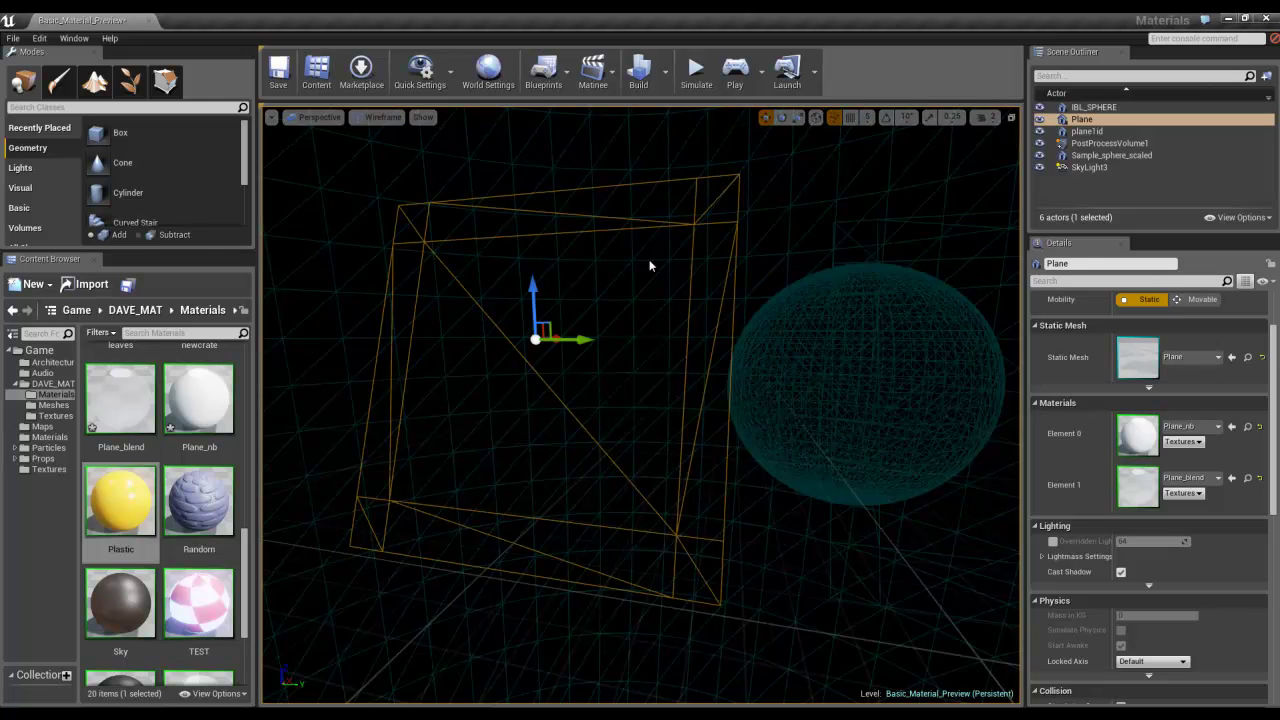
pyautogui.moveTo(617, 501); pyautogui.dragTo(718, 502, button='right')
pyautogui.moveTo(718, 503); pyautogui.dragTo(600, 503)
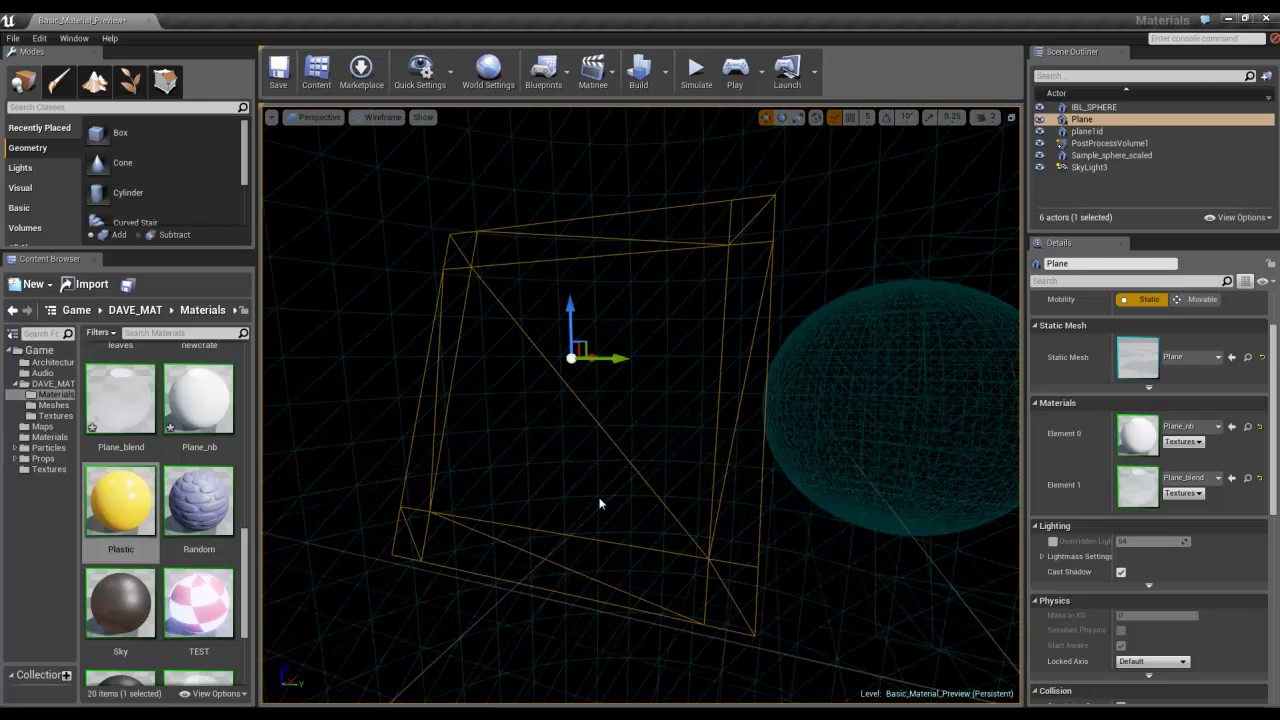
pyautogui.click(382, 117)
pyautogui.click(383, 144)
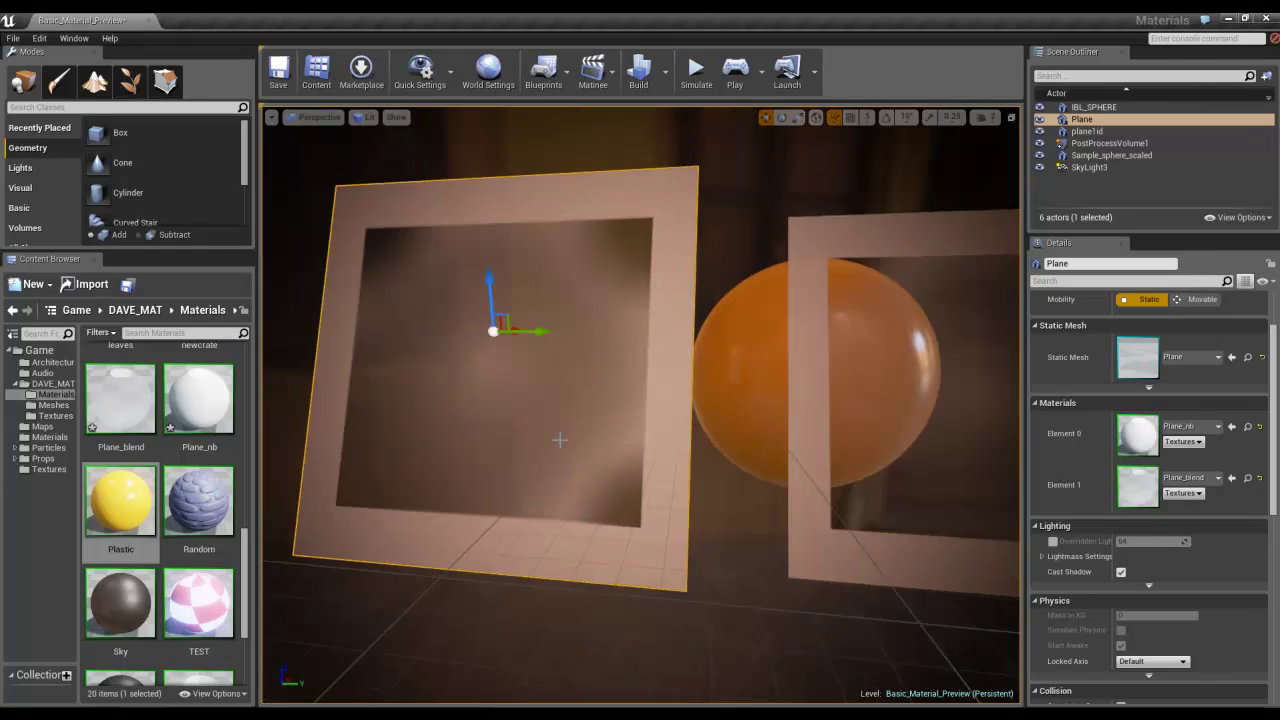